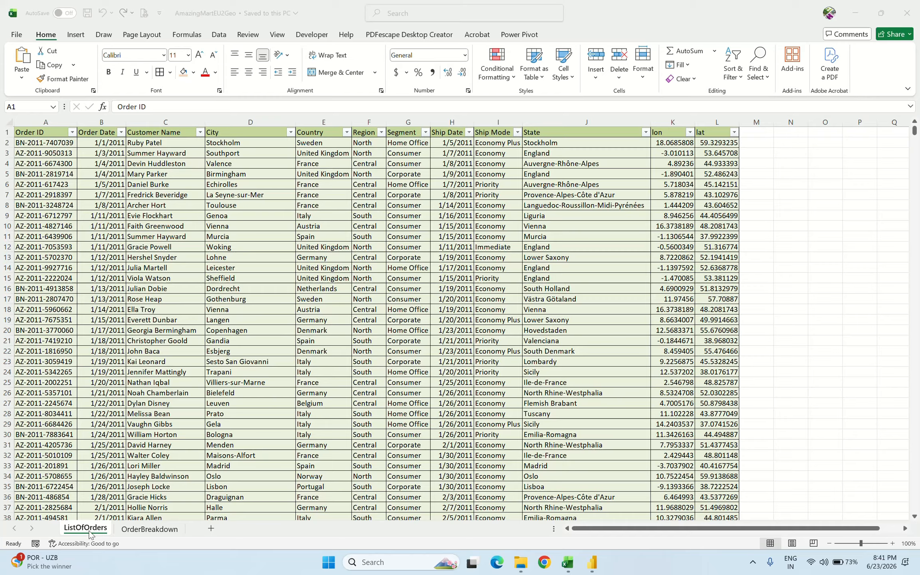
- Look over the ListOfOrders and OrderBreakdown sheets, checking the Order ID column of ListOfOrders down to its last row and back
left_click(138, 532)
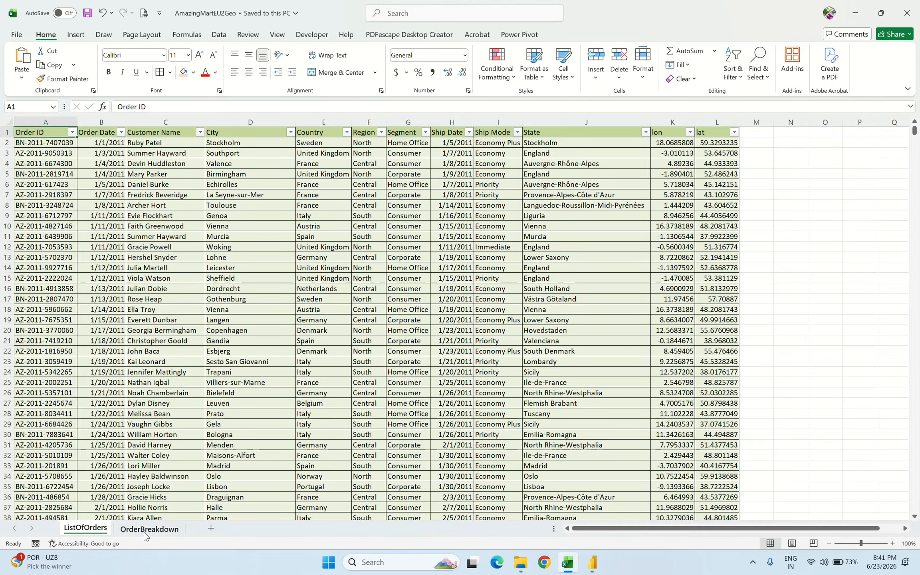
left_click(144, 532)
left_click(113, 533)
left_click(61, 145)
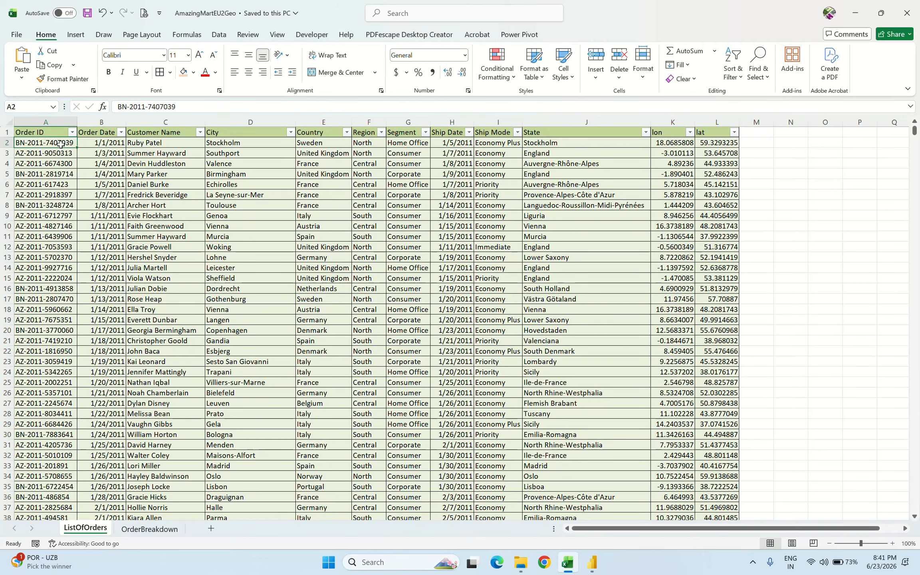
key("ctrl+Down")
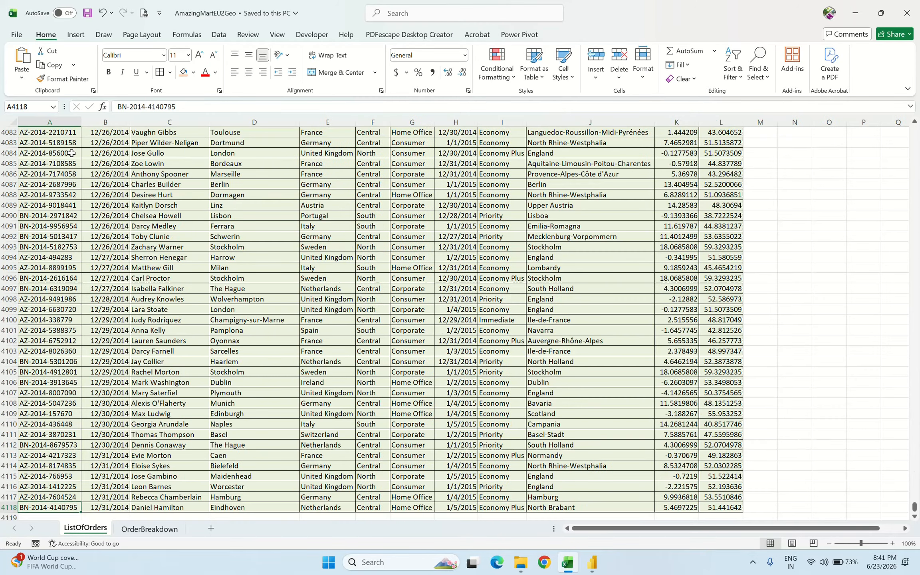
key("ctrl+Up")
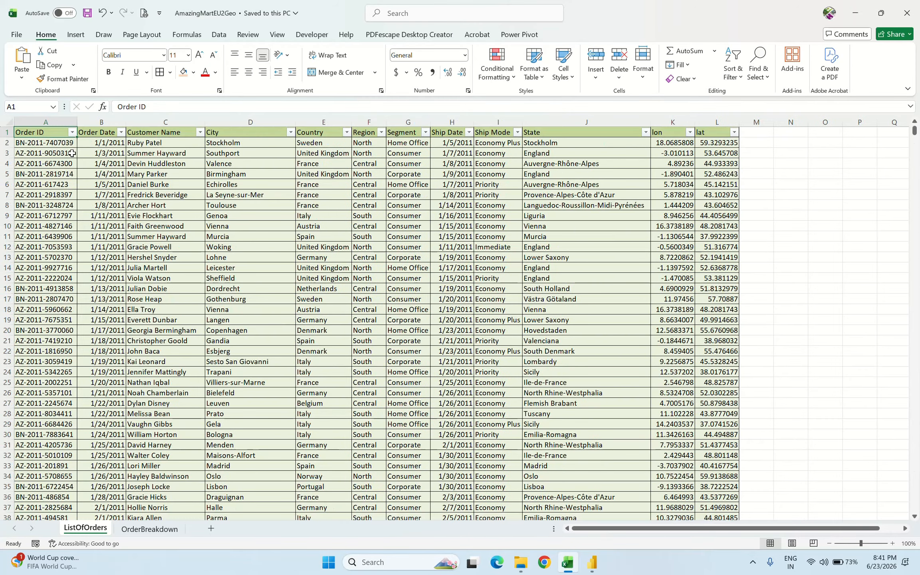
- Compare the Order ID column of the OrderBreakdown sheet with the one in ListOfOrders, ending on the OrderBreakdown header
left_click(149, 529)
left_click(58, 142)
left_click(86, 529)
left_click(149, 529)
key("Up")
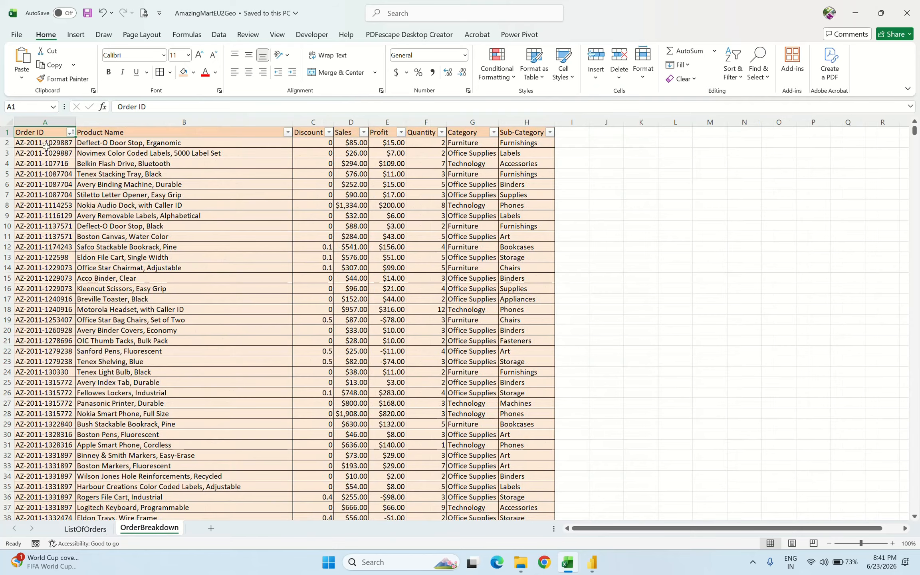
- Copy the order ID from the first data row of OrderBreakdown and filter the Order ID column by it
left_click_drag(46, 146, 49, 154)
left_click_drag(177, 107, 77, 107)
key("ctrl+c")
left_click(71, 132)
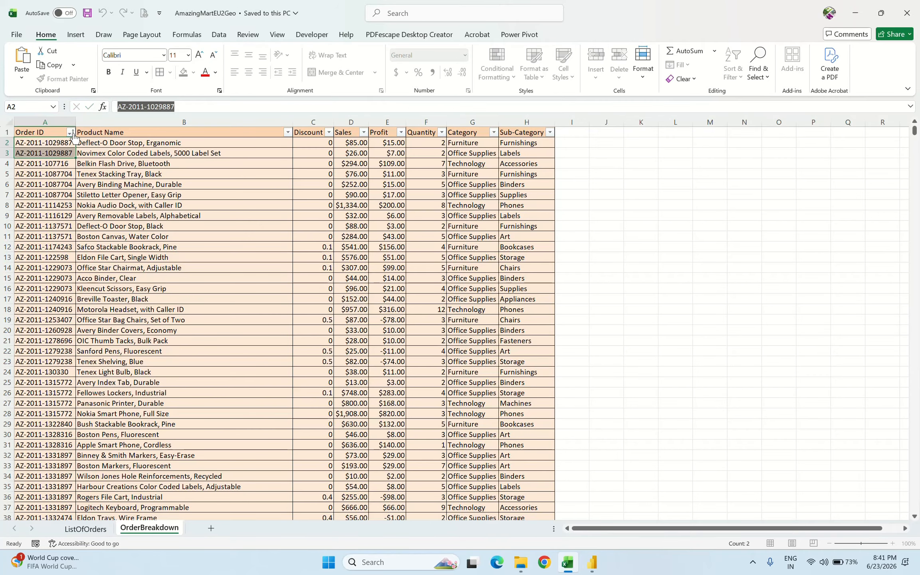
left_click(71, 259)
key("ctrl+v")
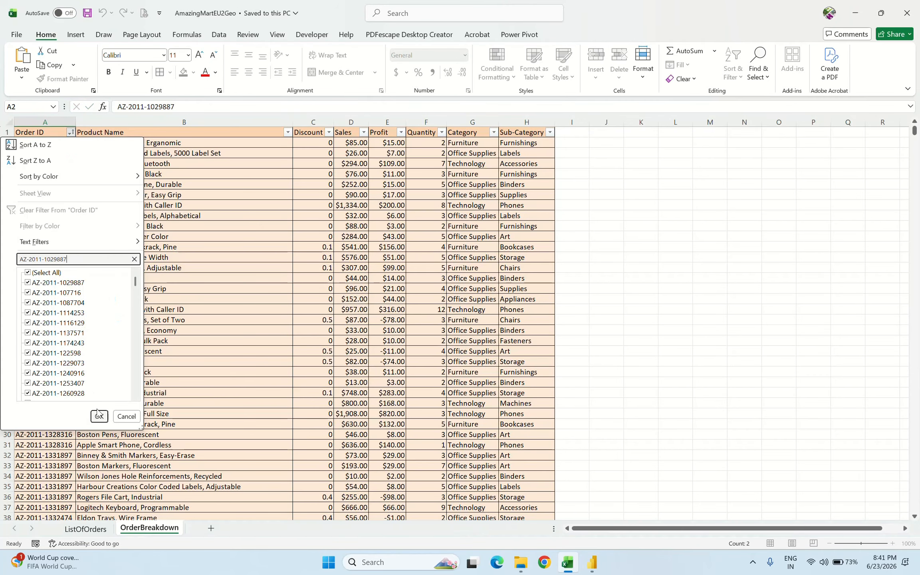
key("Return")
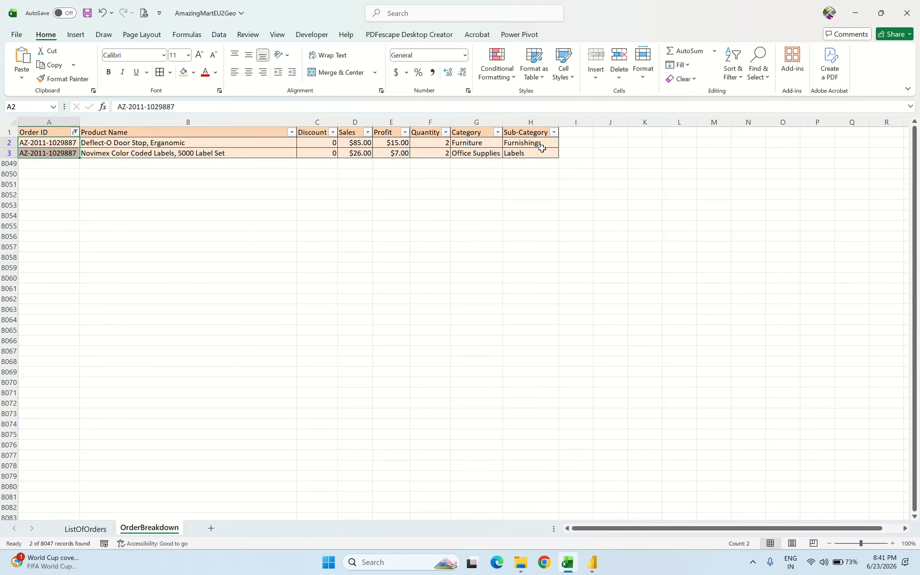
- Filter the Order ID column of ListOfOrders by the same copied order ID and inspect the lon and lat values
left_click(78, 529)
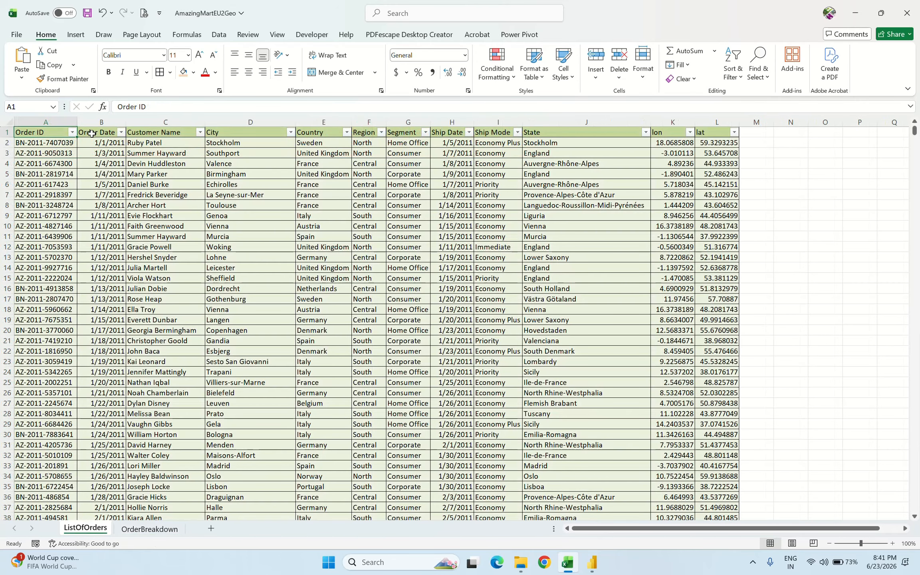
left_click(72, 132)
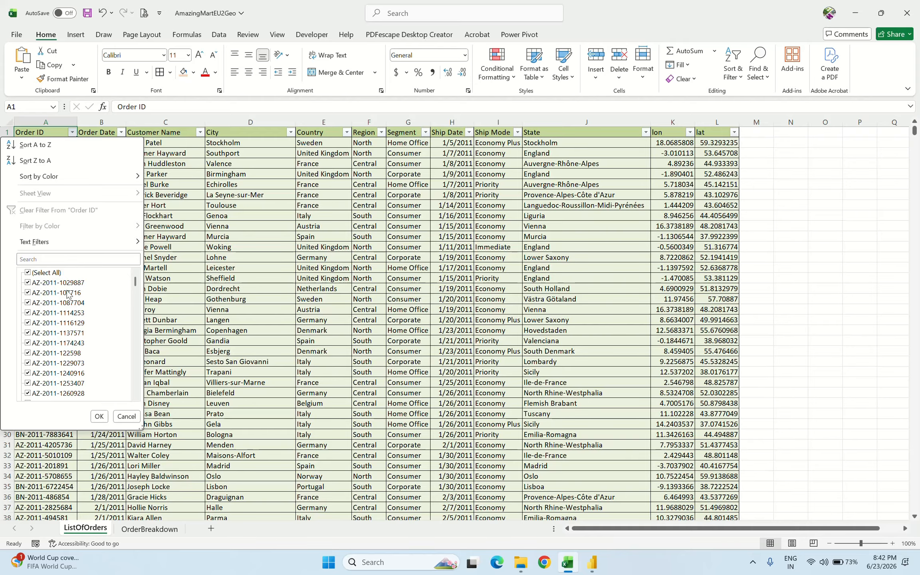
left_click(41, 259)
key("ctrl+v")
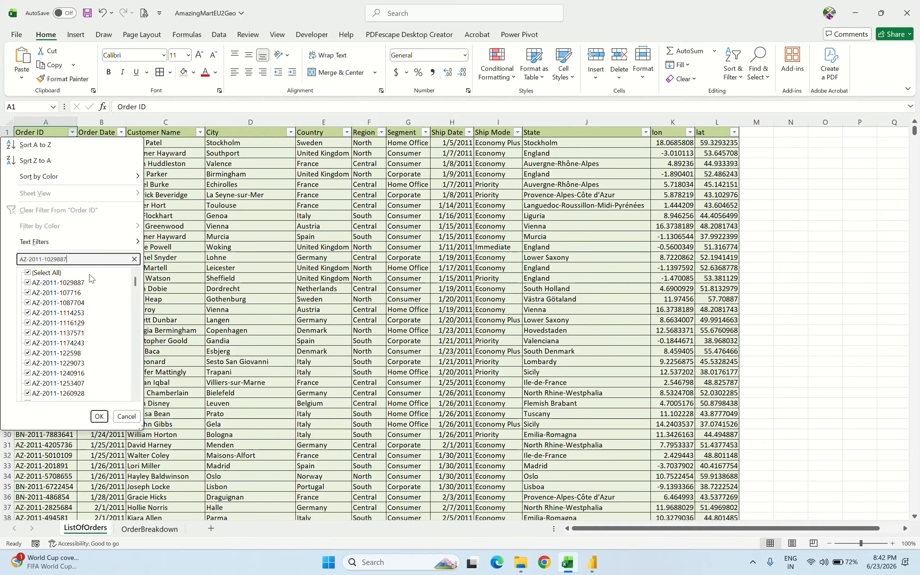
left_click(99, 416)
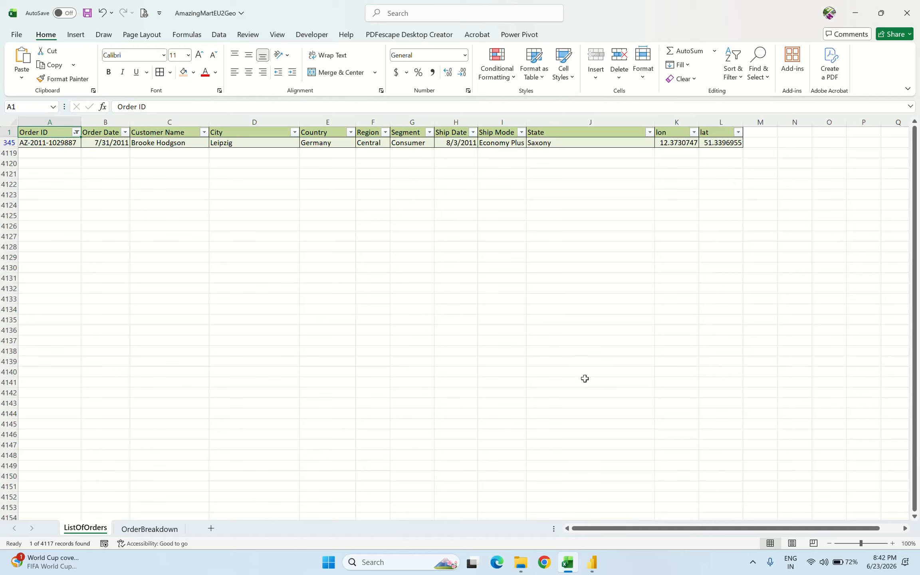
left_click_drag(663, 133, 713, 144)
left_click(518, 297)
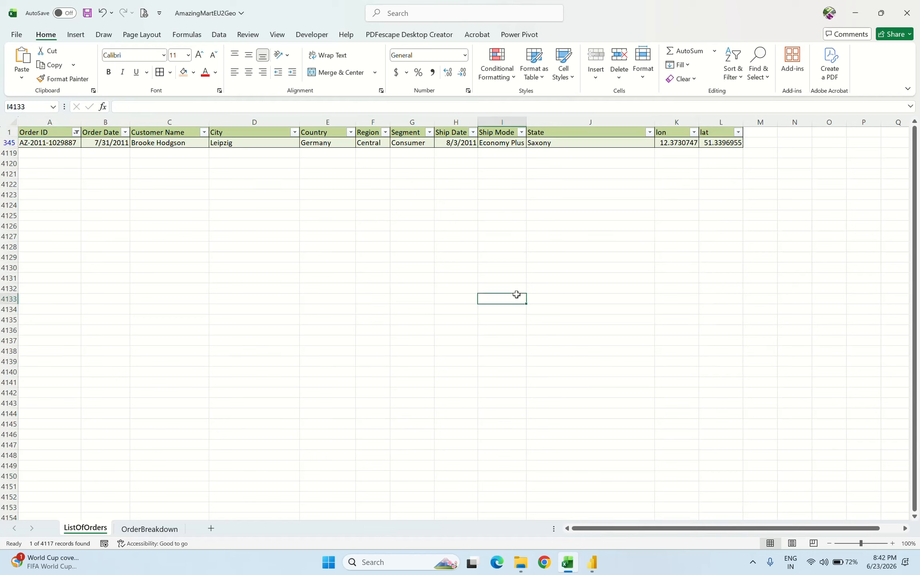
- Restore all order IDs in the Order ID filters of both the ListOfOrders and OrderBreakdown sheets
left_click(76, 133)
left_click(52, 274)
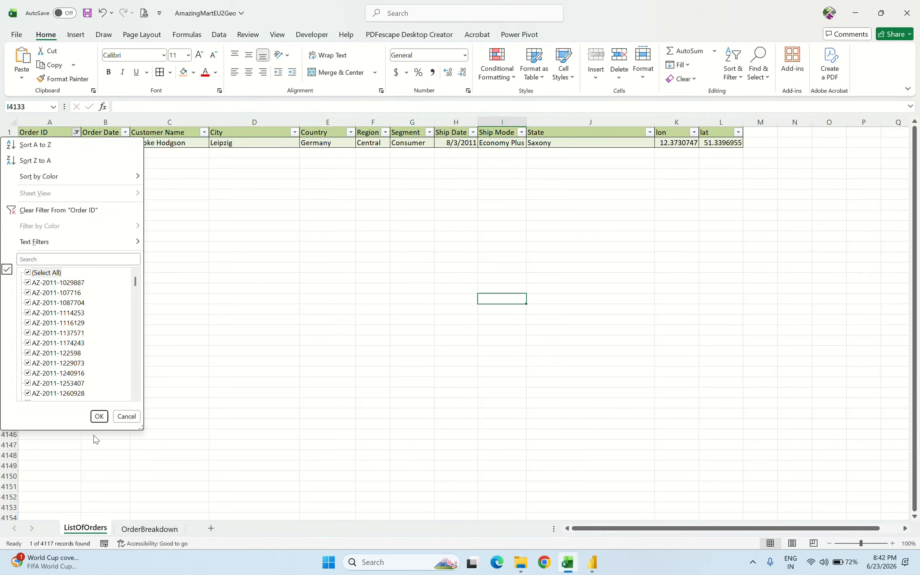
left_click(99, 416)
left_click(149, 529)
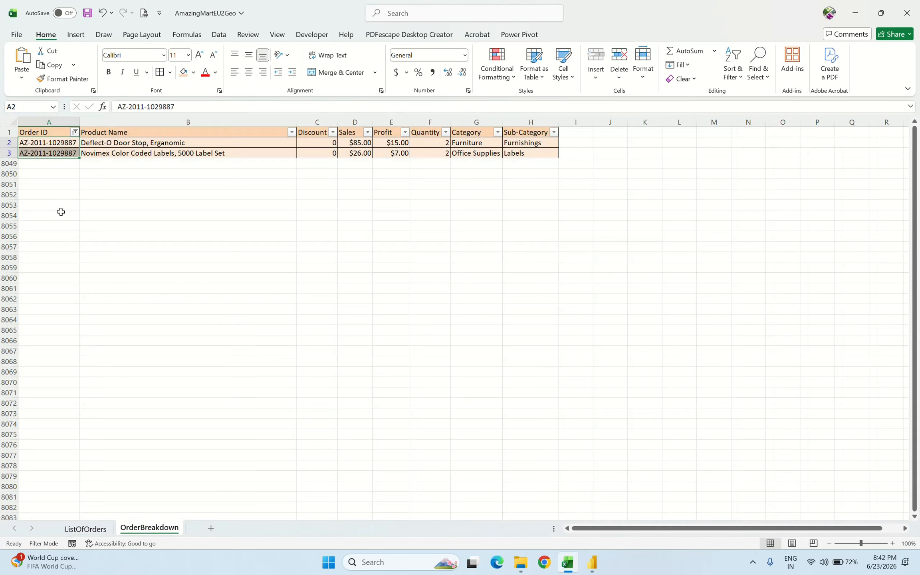
left_click(75, 133)
left_click(45, 273)
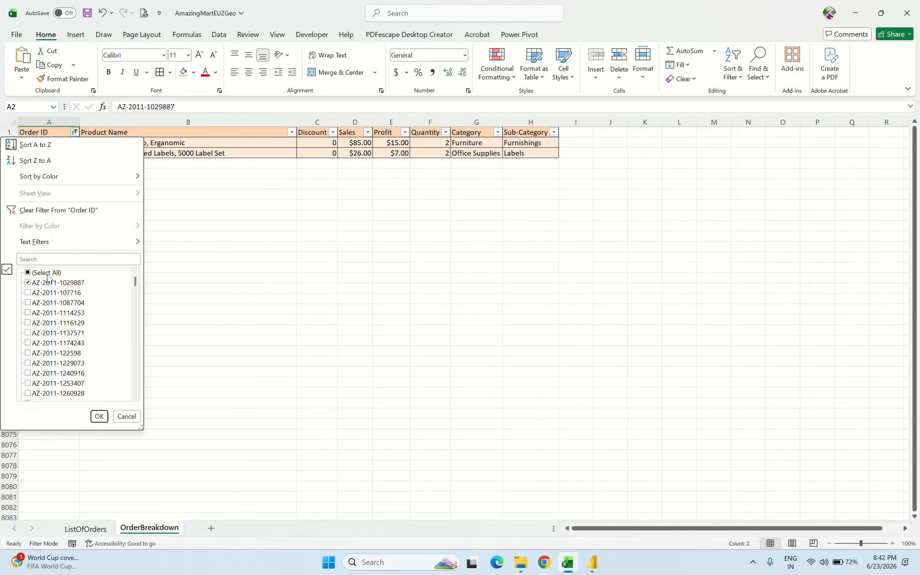
left_click(99, 416)
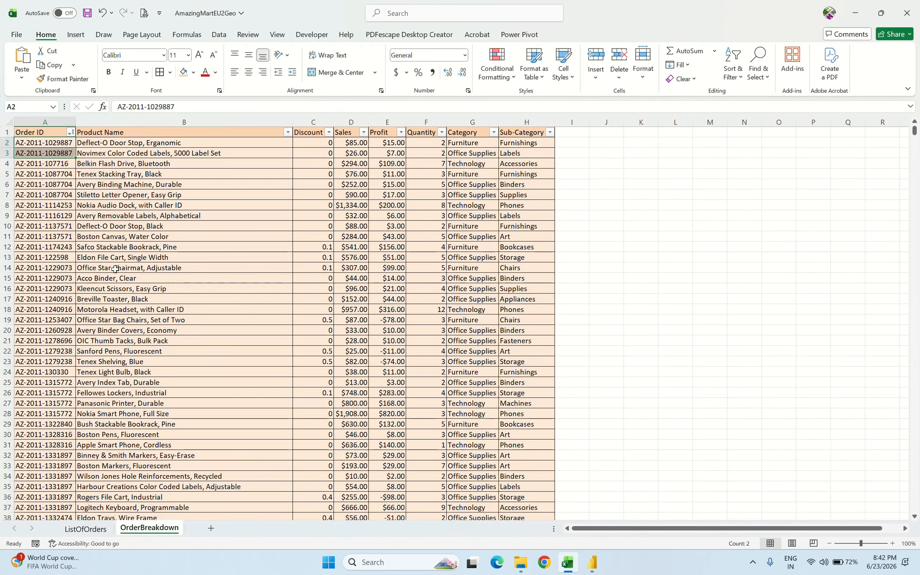
- Switch to Power BI Desktop and create a blank report
left_click(592, 563)
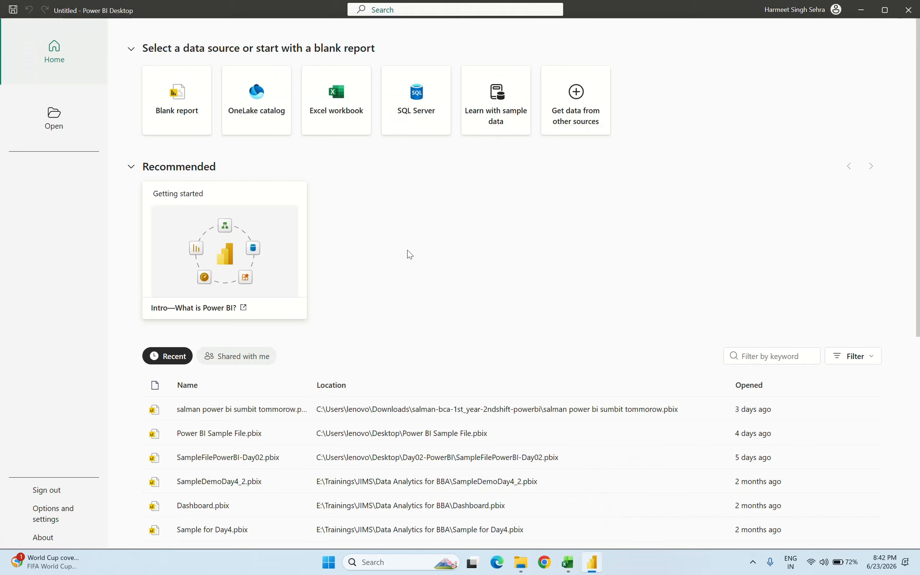
left_click(176, 123)
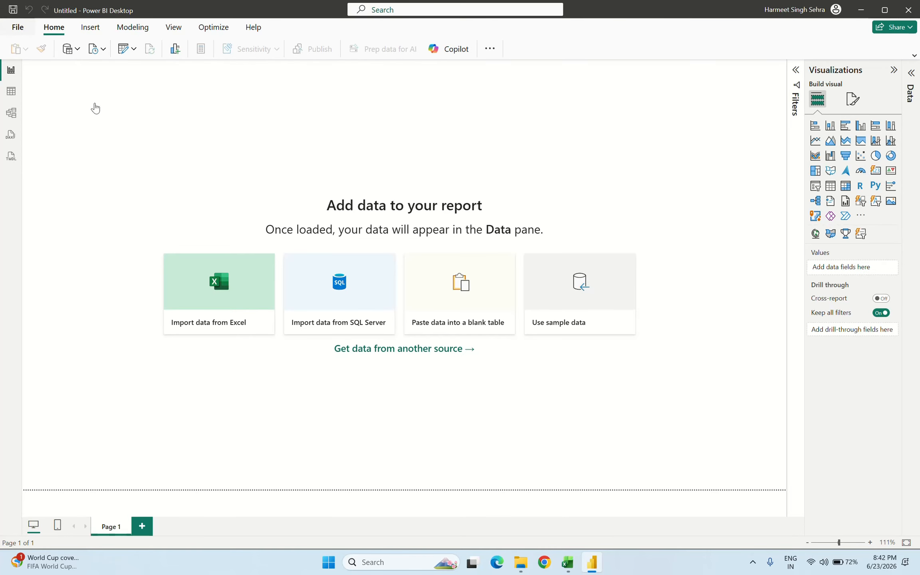
- Check the installed Power BI Desktop version in the About information, and close it
left_click(17, 28)
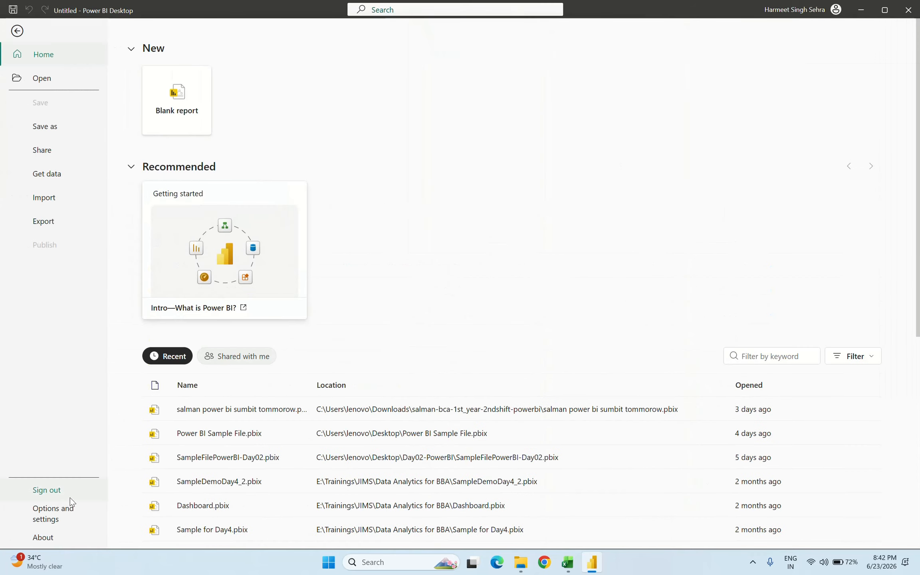
left_click(60, 539)
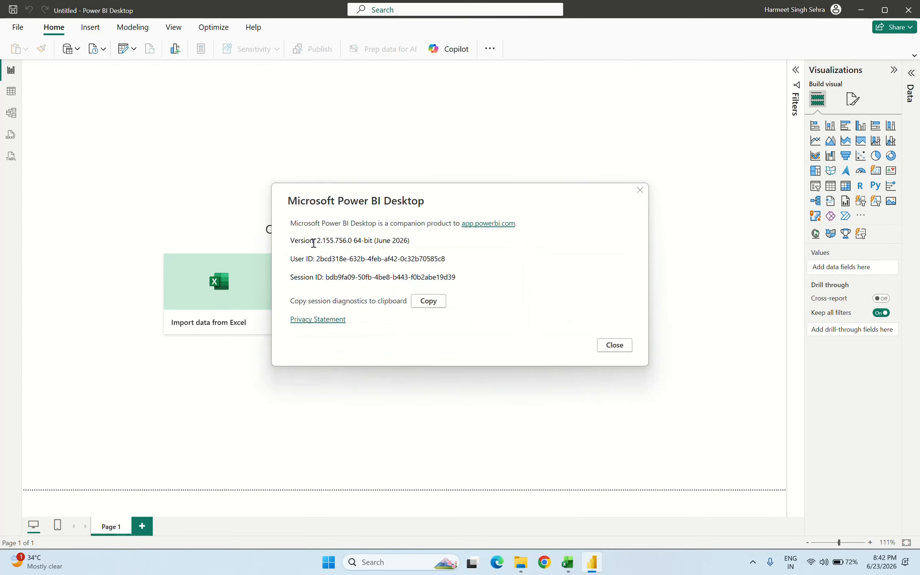
left_click(620, 349)
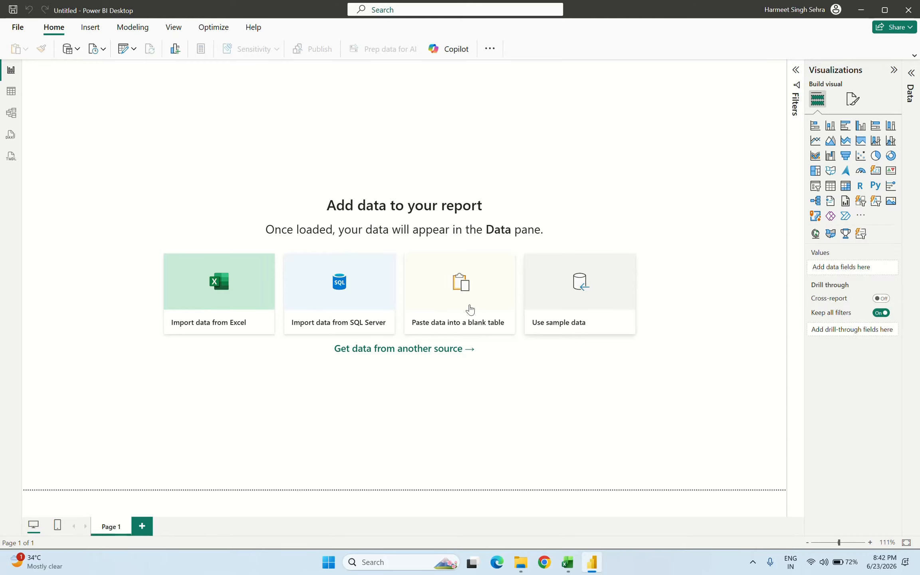
- Start an Excel data import into the report from the AmazingMartEU2Geo workbook in the Practice Time folder
left_click(234, 290)
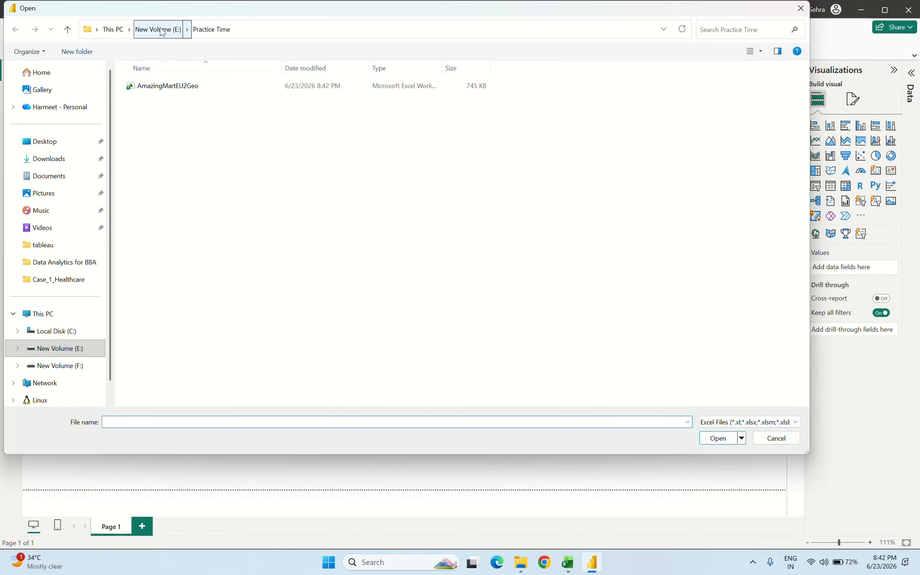
double_click(173, 87)
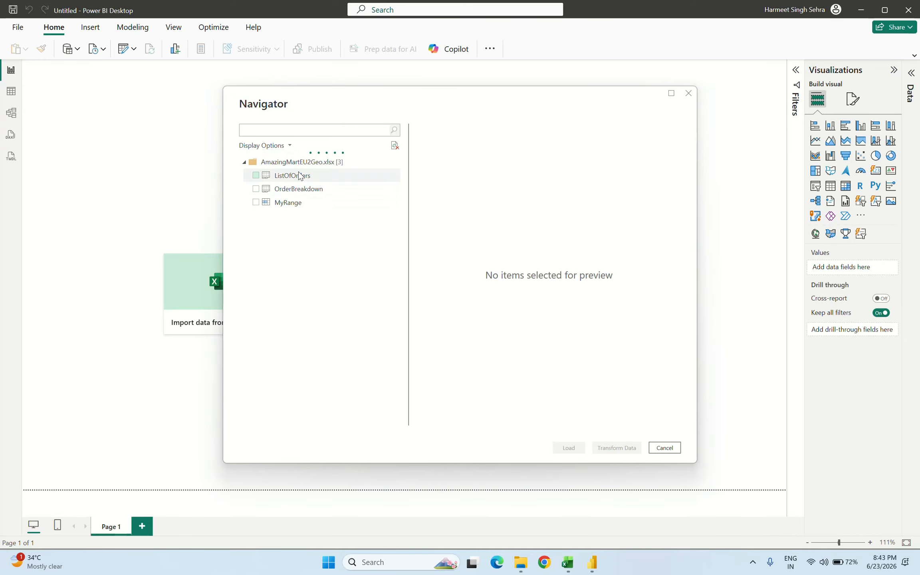
- Switch to Excel to review the ListOfOrders and OrderBreakdown sheets, and return to the Power BI import
left_click(573, 566)
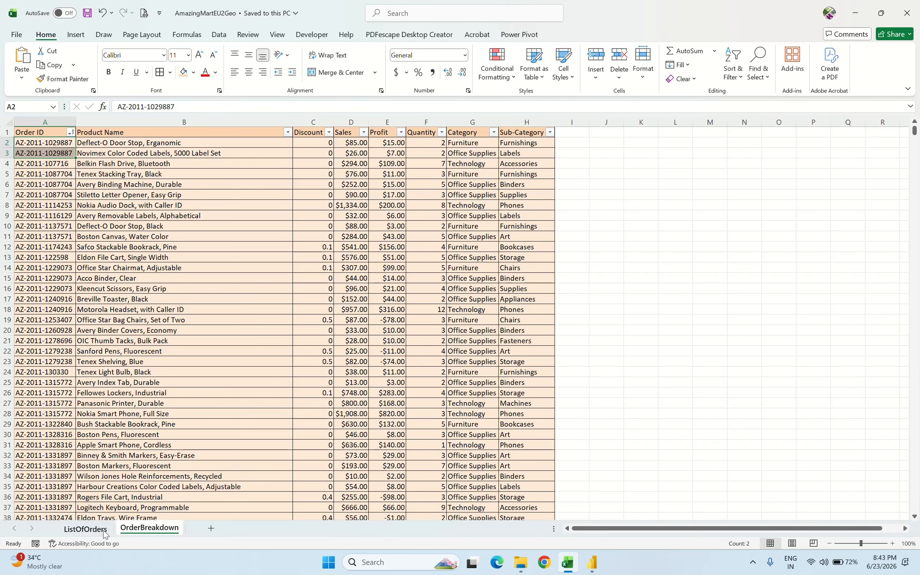
left_click(86, 529)
left_click(148, 529)
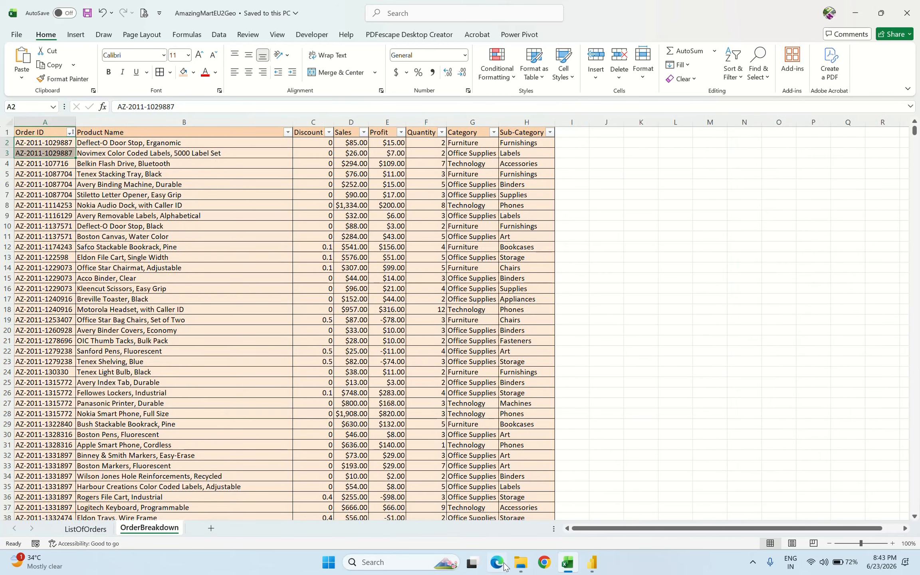
left_click(592, 562)
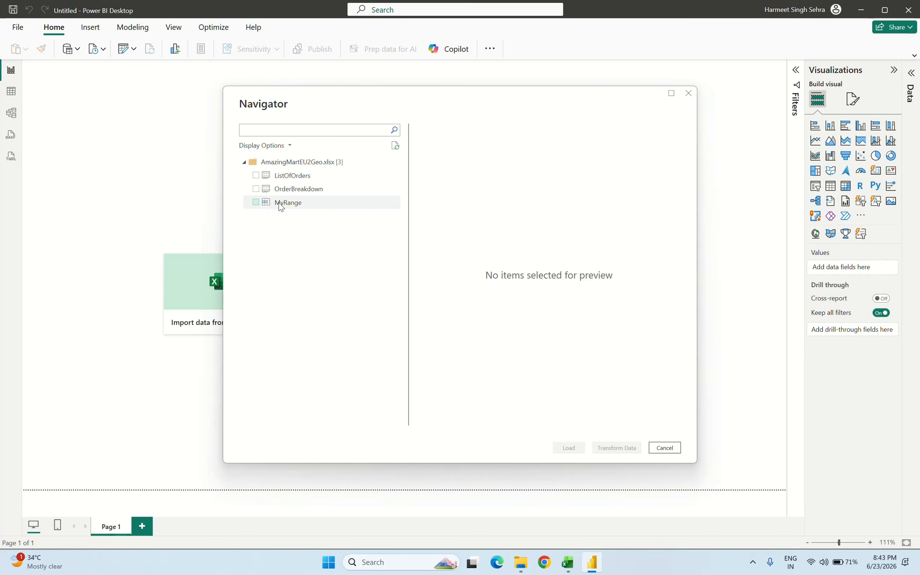
- Select the ListOfOrders and OrderBreakdown sheets for import and load them without transforming the data
left_click(256, 176)
left_click(258, 190)
left_click(258, 188)
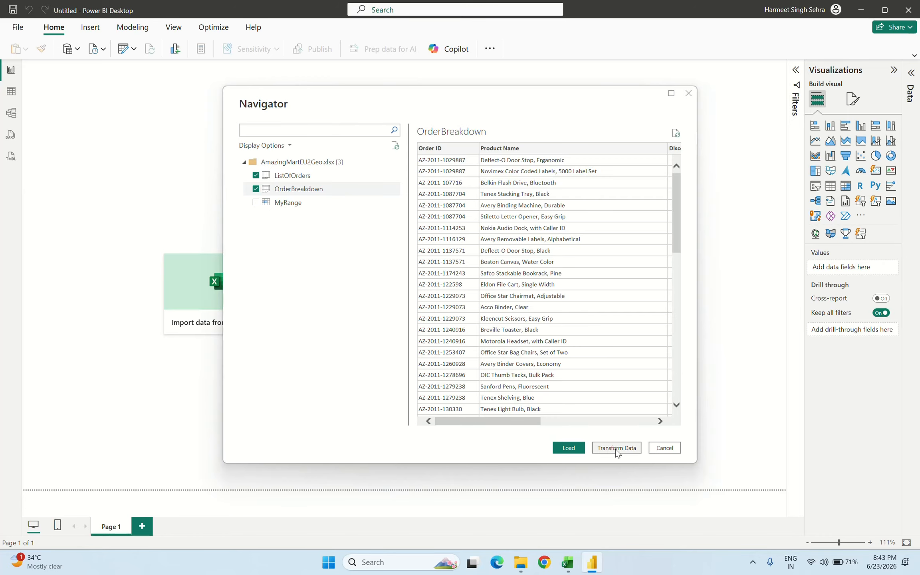
left_click(570, 448)
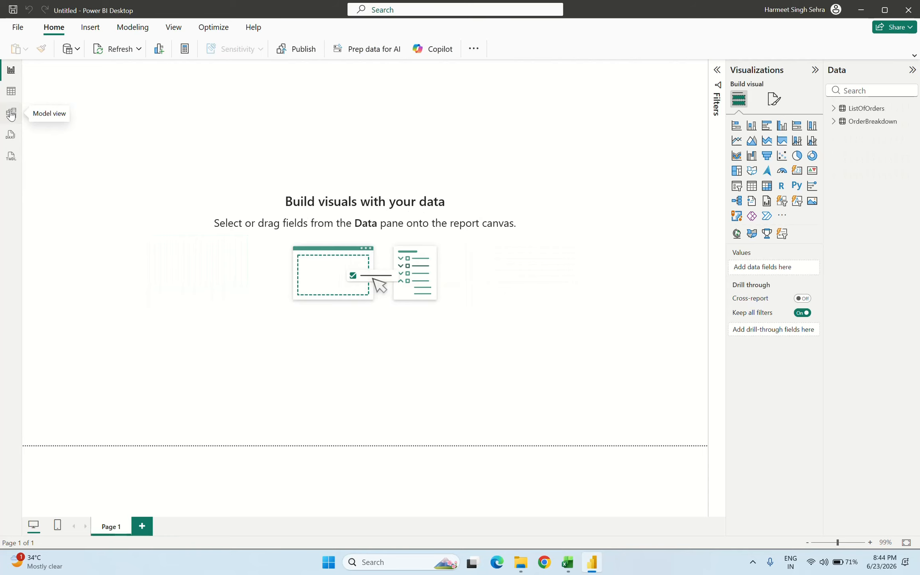
- Show the data model and move the ListOfOrders table down and away from OrderBreakdown to expose the relationship line
left_click(11, 114)
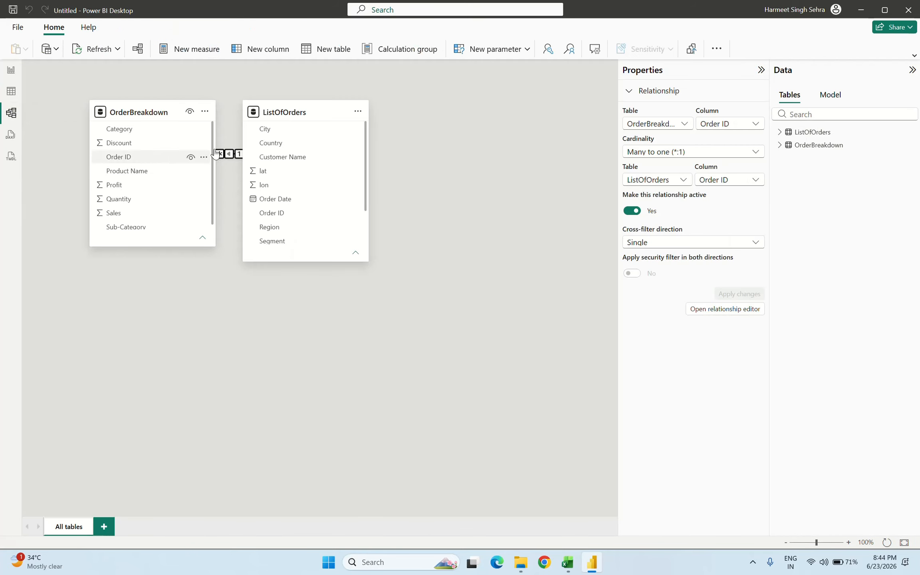
left_click_drag(267, 107, 455, 251)
left_click(328, 279)
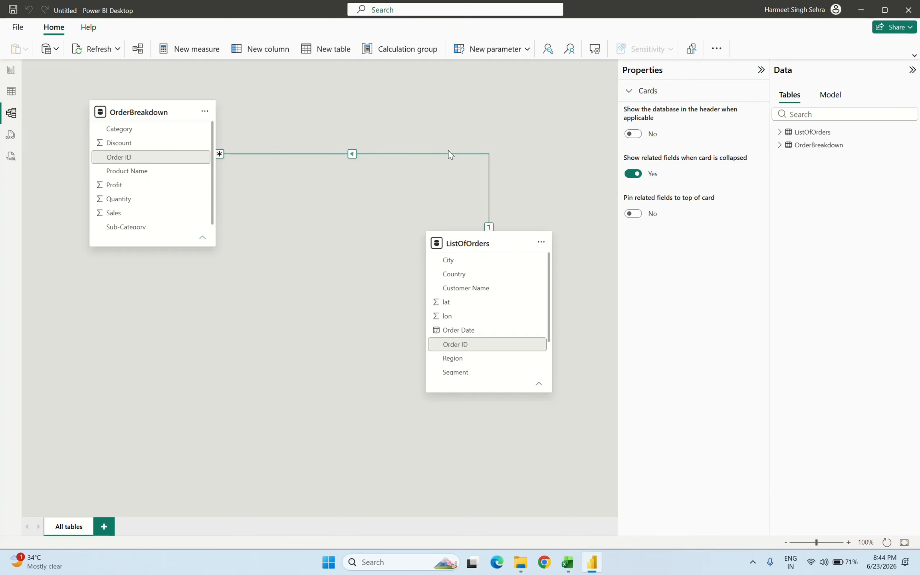
- Review the Order ID relationship settings between OrderBreakdown and ListOfOrders, leave them without saving, and return to the report canvas
left_click(388, 153)
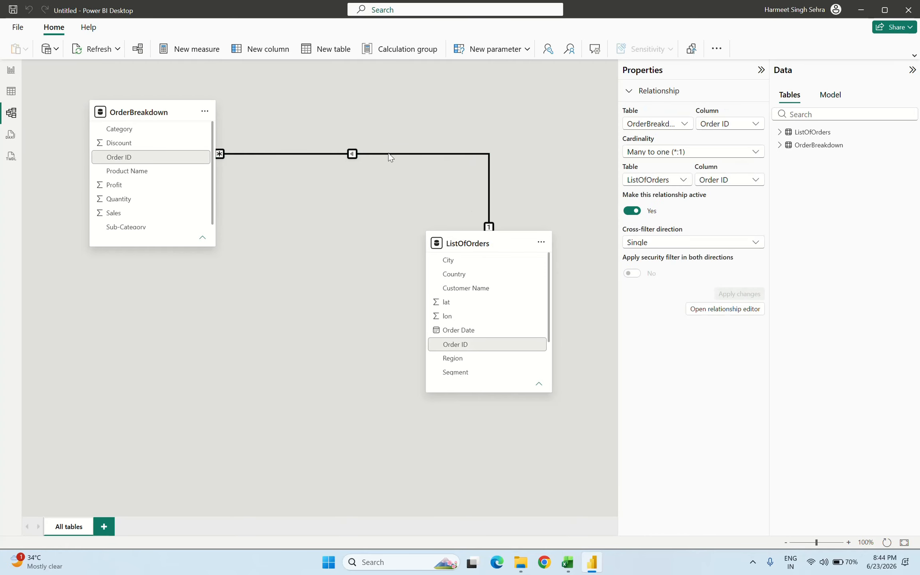
double_click(388, 153)
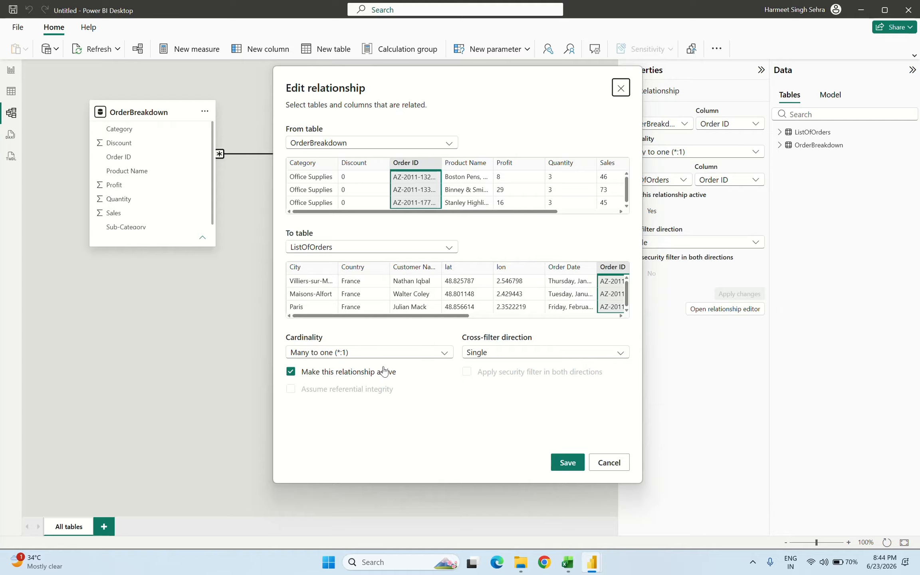
left_click(608, 464)
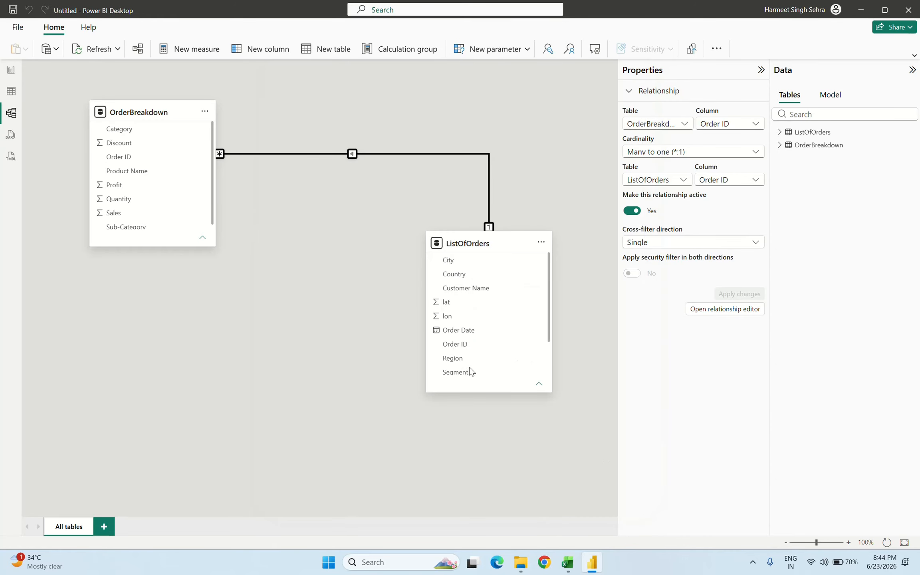
left_click(11, 73)
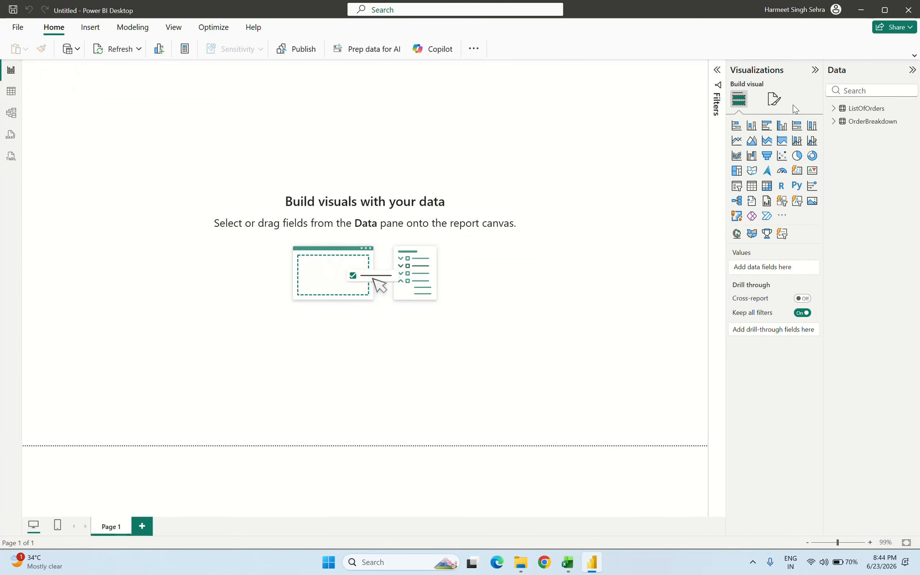
- Expand the Filters pane and list the fields of the ListOfOrders and OrderBreakdown tables
left_click(717, 102)
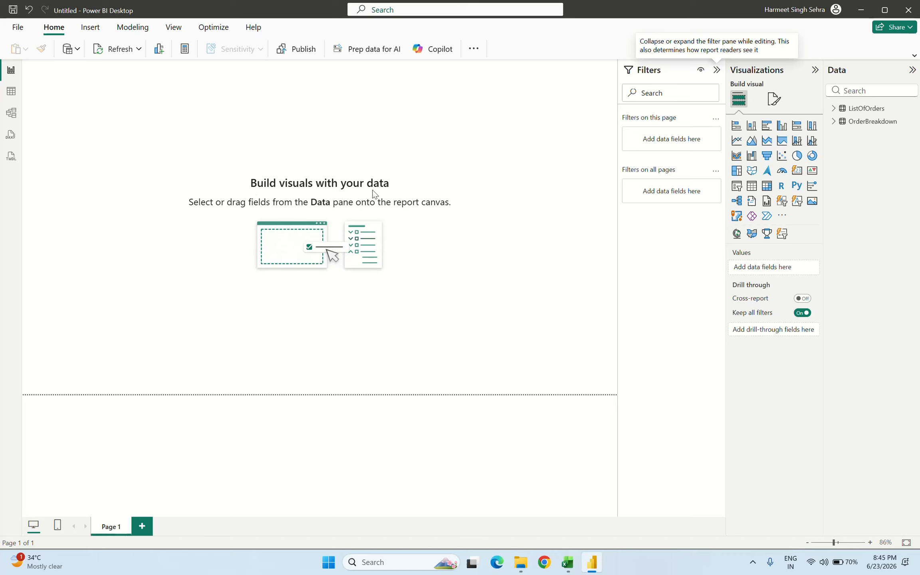
left_click(834, 110)
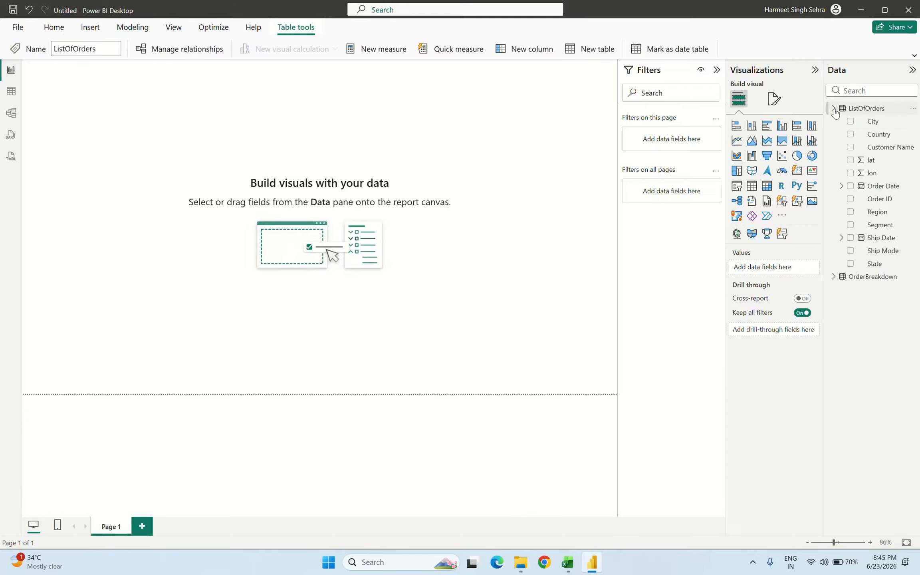
left_click(834, 276)
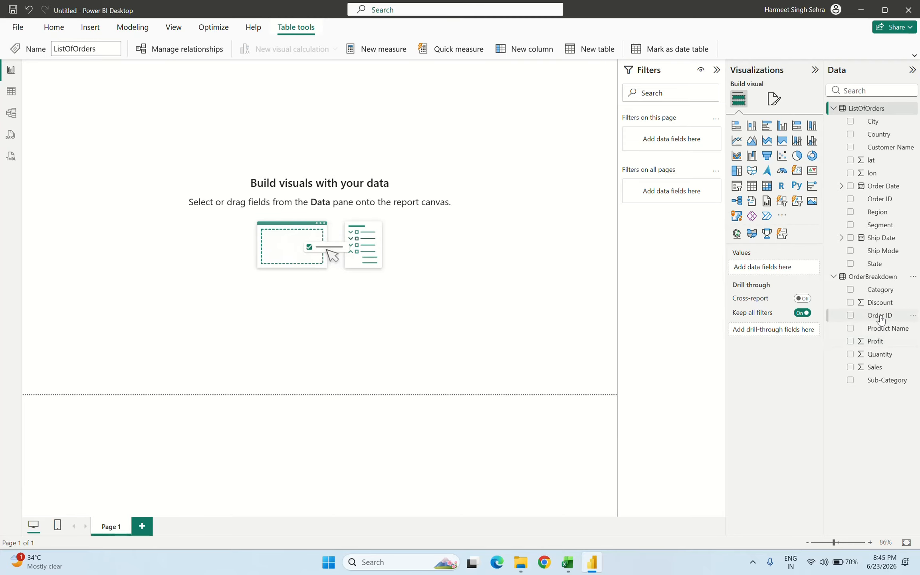
- Insert an empty stacked bar chart, enlarge it to about twice its width, and position it near the middle of the page
left_click(737, 127)
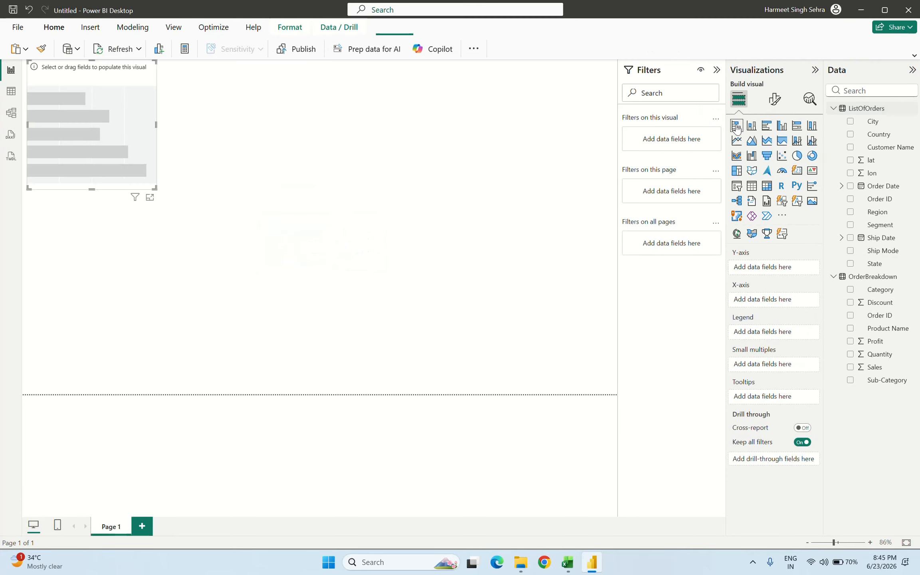
left_click_drag(136, 113, 242, 165)
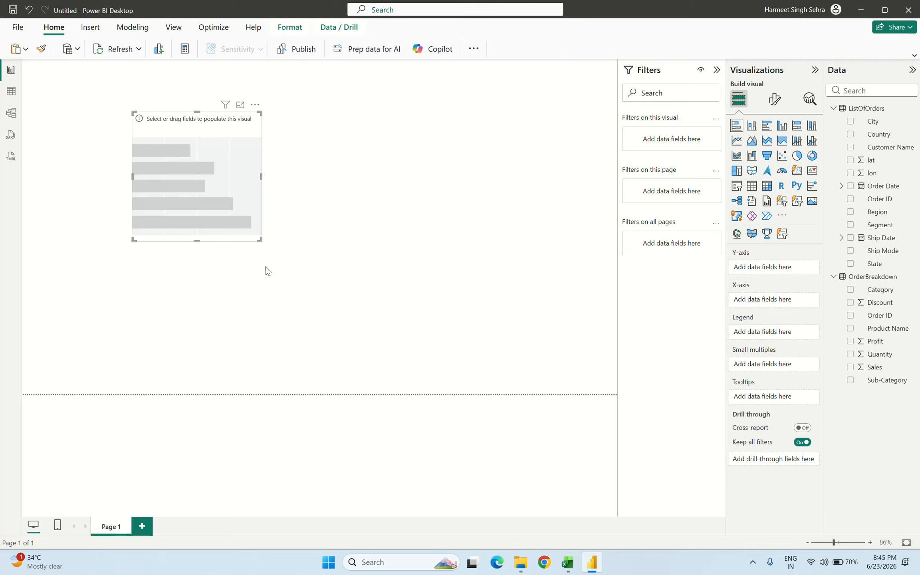
left_click_drag(258, 241, 397, 319)
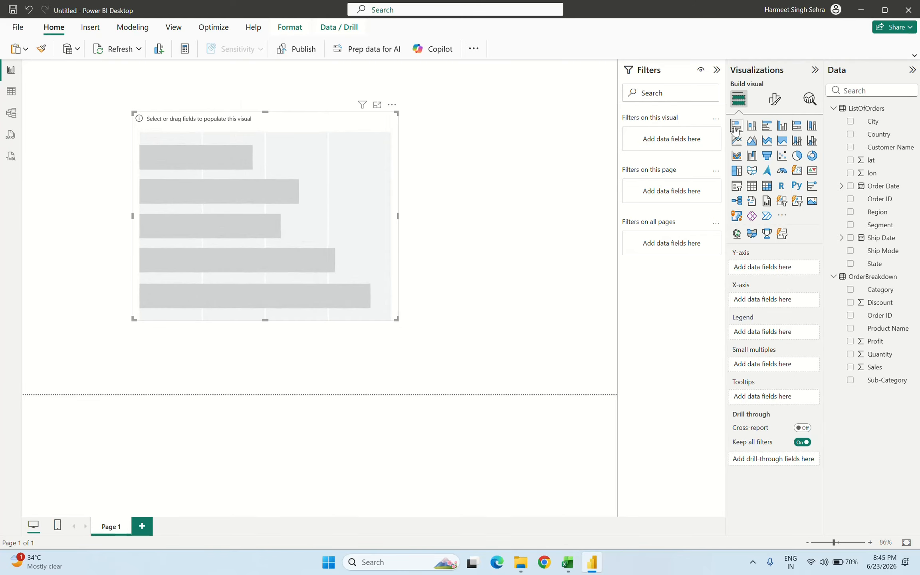
mouse_move(290, 177)
left_mouse_down()
mouse_move(233, 154)
mouse_move(299, 190)
left_mouse_up()
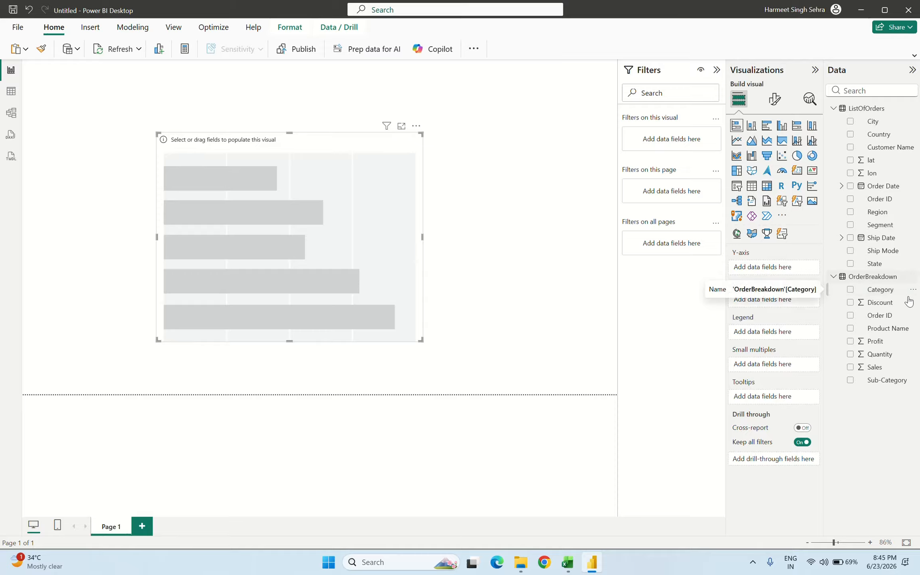
- Try adding Category and Sales from OrderBreakdown directly onto the bar chart, and remove both fields from its axes
left_click_drag(882, 293, 329, 243)
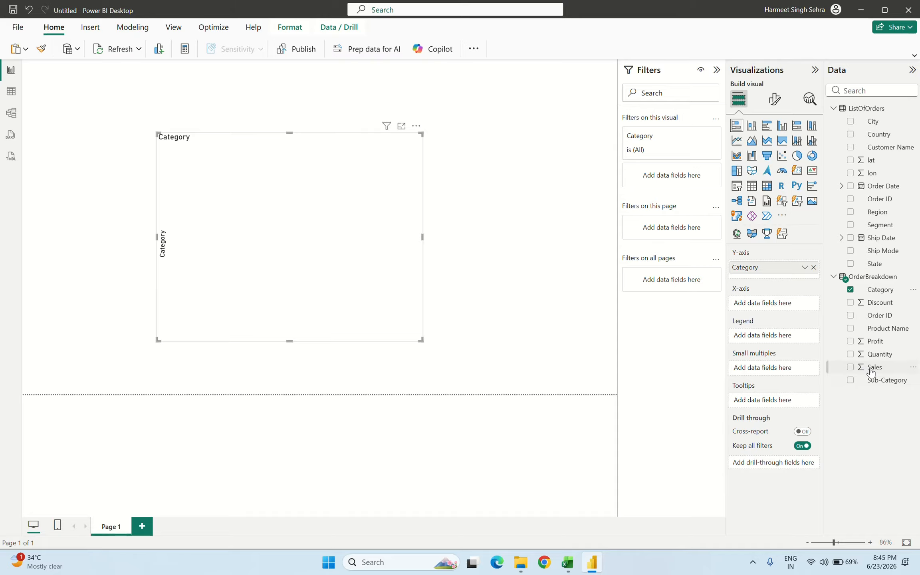
left_click_drag(863, 370, 360, 253)
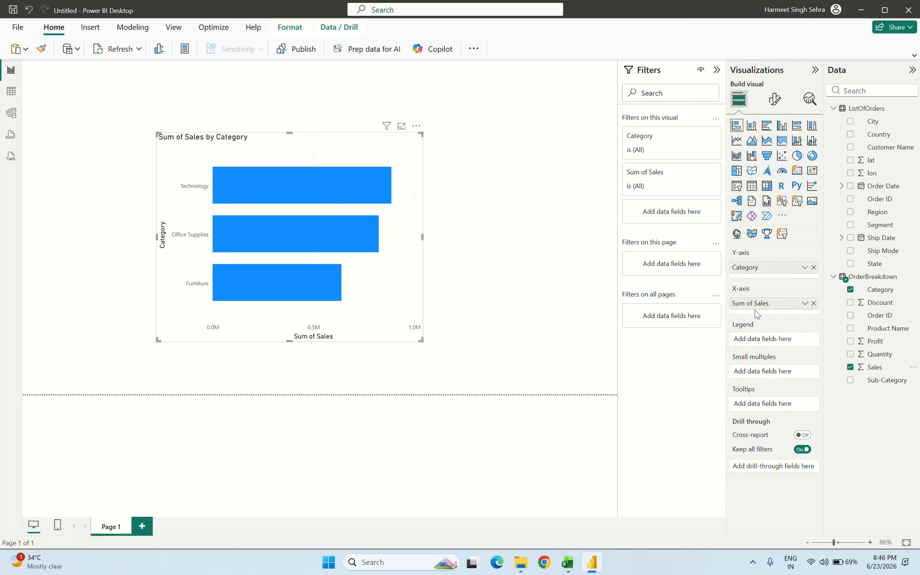
mouse_move(288, 187)
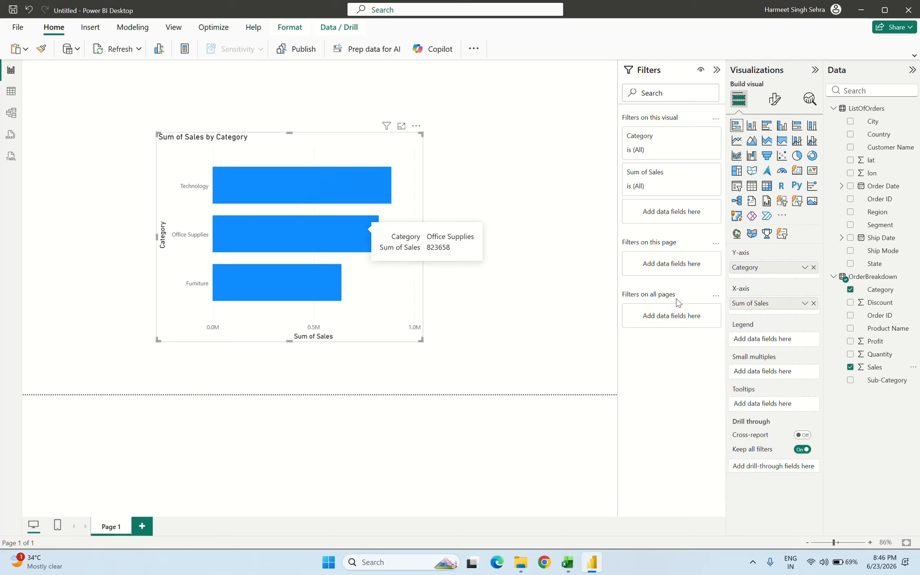
left_click(814, 267)
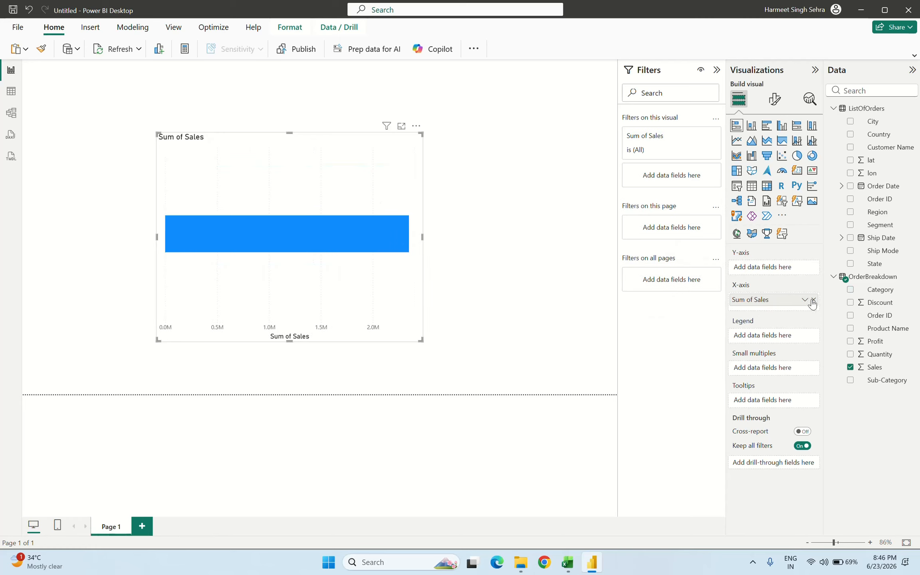
left_click(813, 303)
- Assign Category to the bar chart's Y-axis, and Sales and Profit from OrderBreakdown to its X-axis
left_click_drag(896, 295, 775, 269)
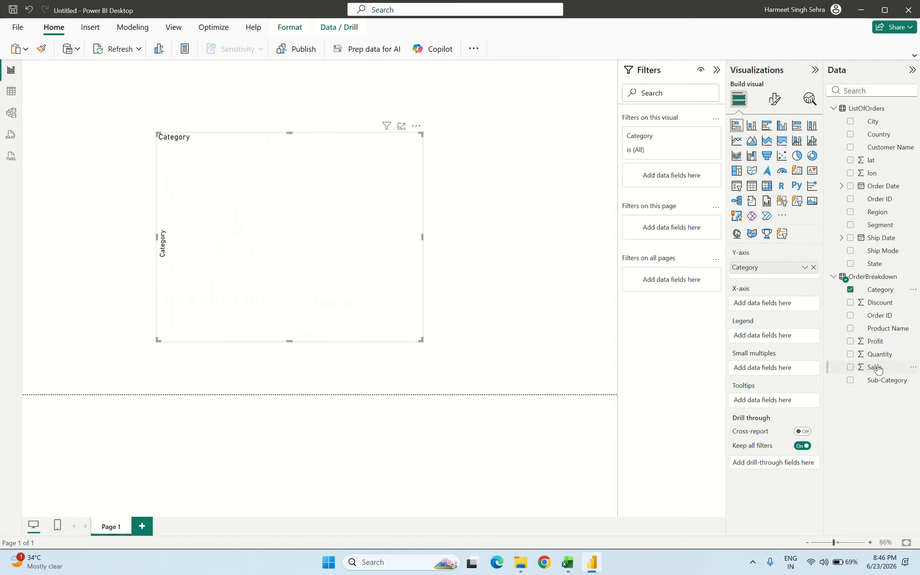
left_click_drag(878, 365, 779, 305)
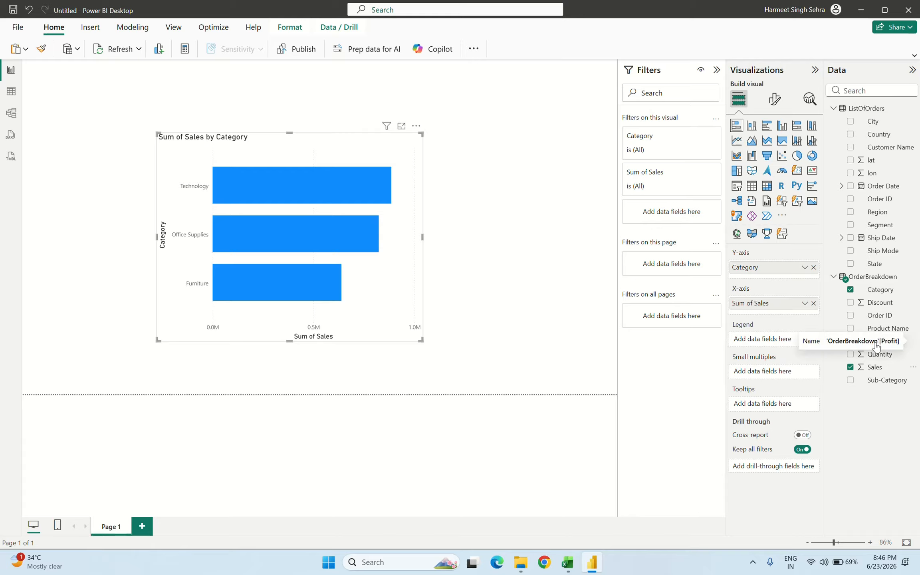
left_click_drag(873, 342, 800, 309)
mouse_move(340, 232)
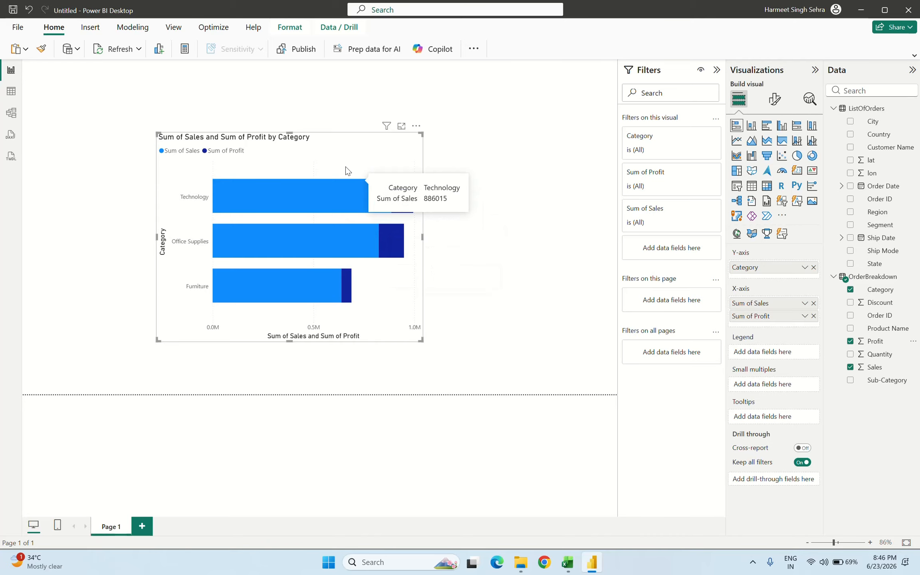
- Move the sales and profit bar chart into the page's upper-left corner and shrink it to a small tile
left_click_drag(346, 163, 323, 114)
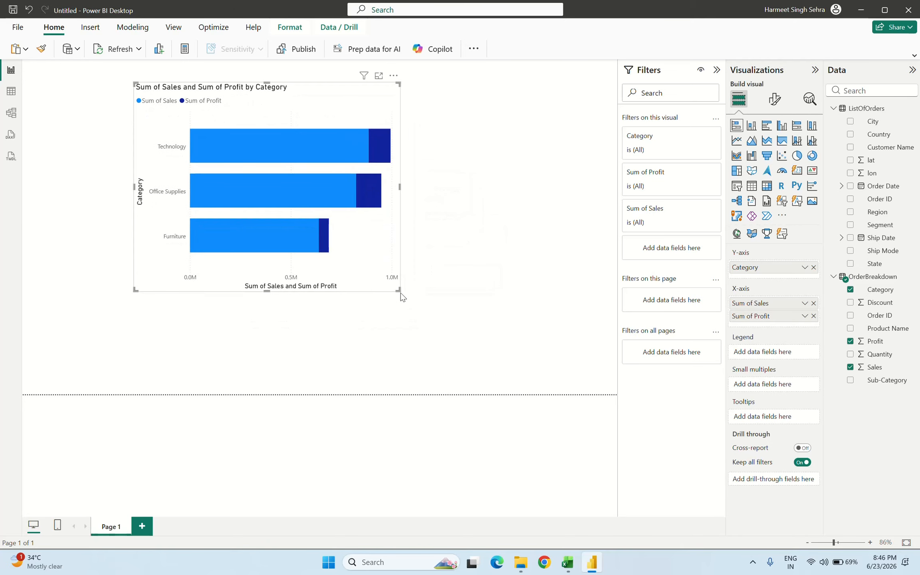
left_click_drag(406, 293, 509, 350)
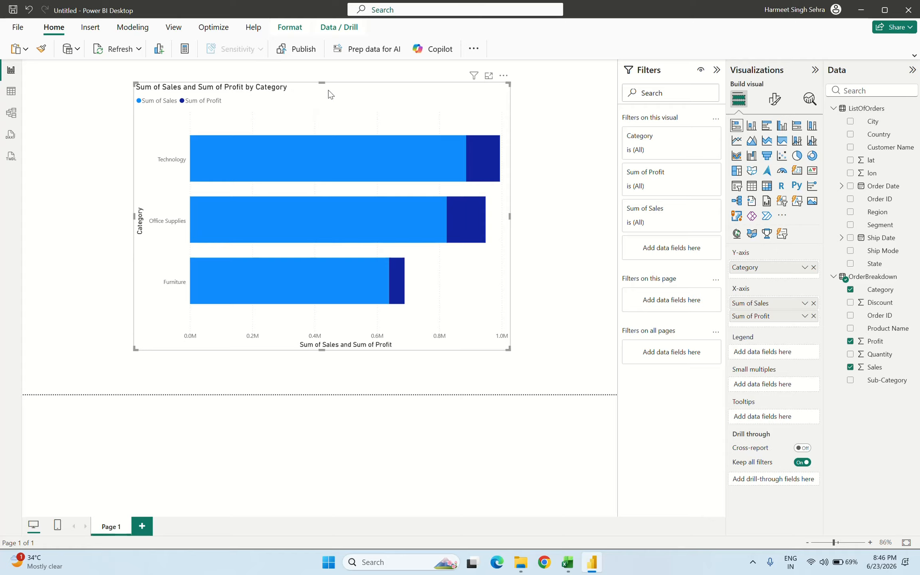
left_click_drag(367, 100, 269, 87)
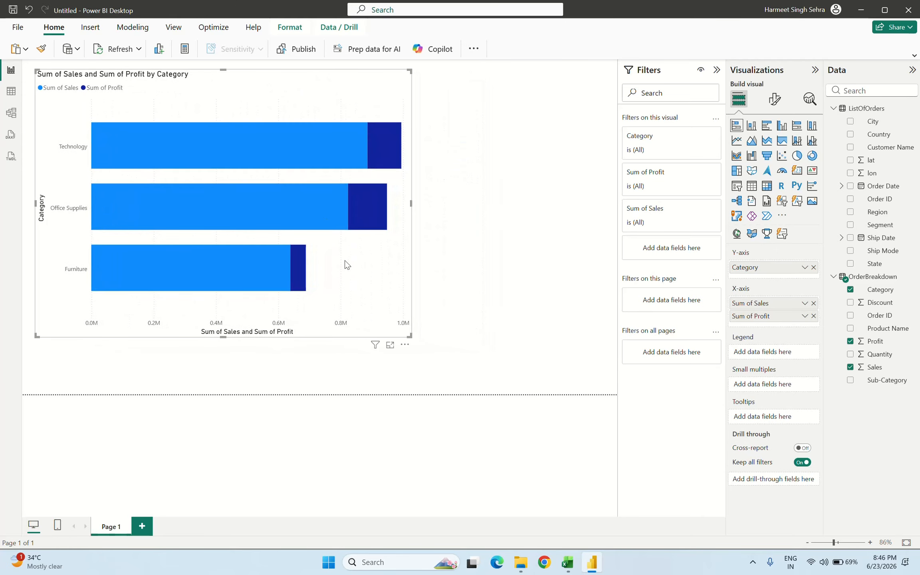
left_click_drag(411, 339, 212, 224)
- Insert an empty line chart as a separate visual and move it to the right half of the page
left_click(323, 227)
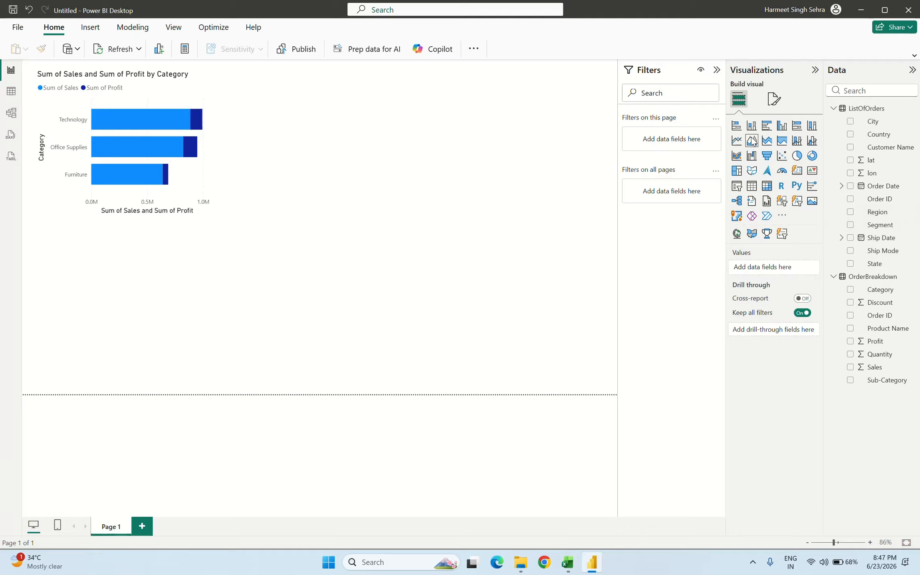
left_click(737, 142)
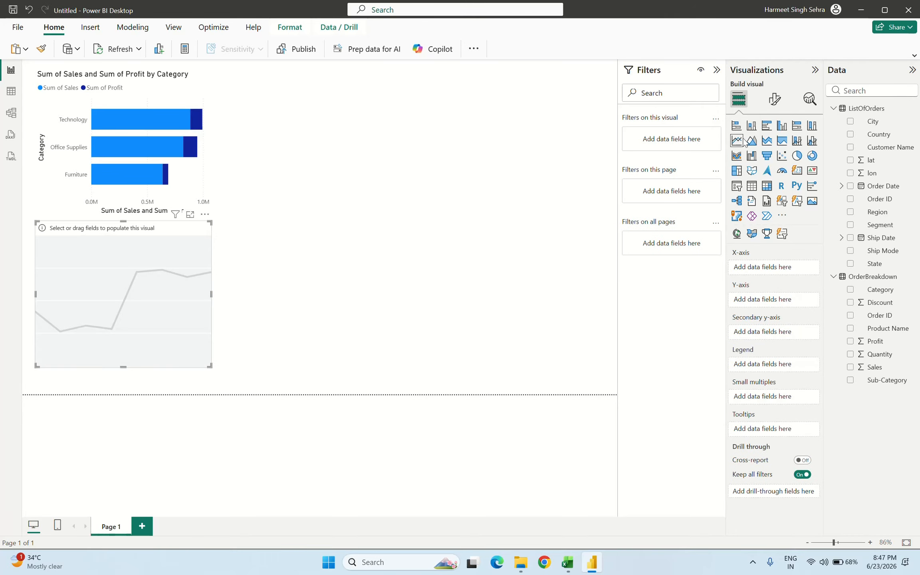
left_click_drag(169, 294, 477, 284)
- Preview the sales and profit chart as line, stacked column, clustered bar and clustered column types, and restore the stacked bar type
left_click(206, 171)
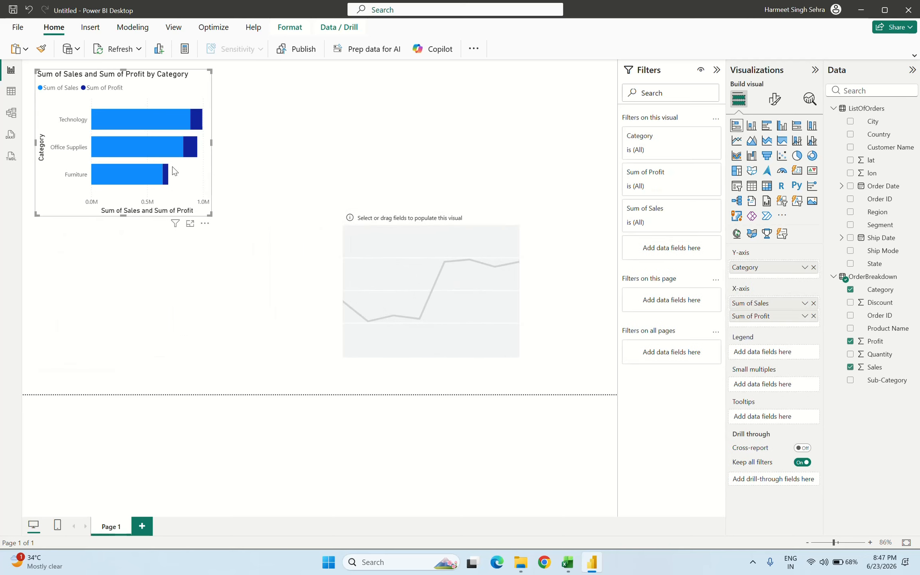
left_click(736, 141)
left_click(752, 126)
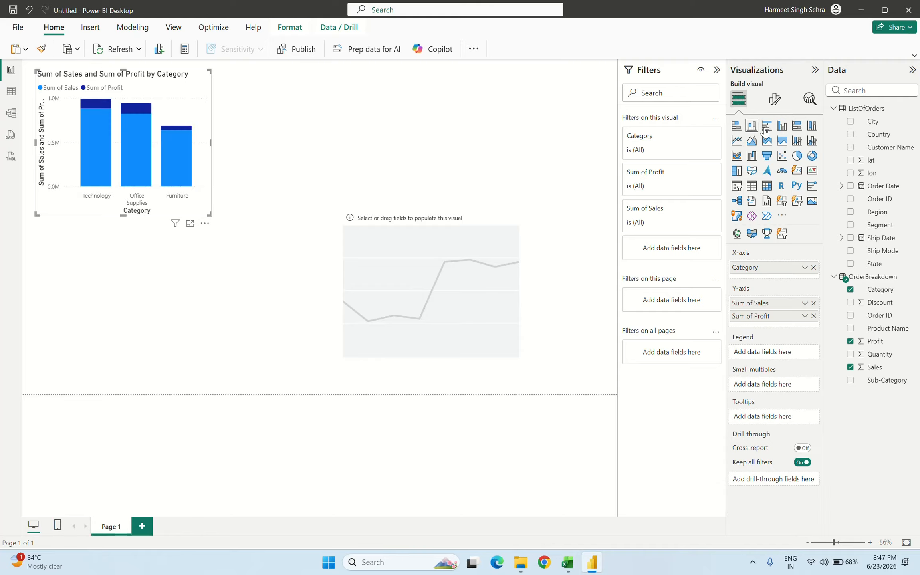
left_click(767, 126)
left_click(782, 127)
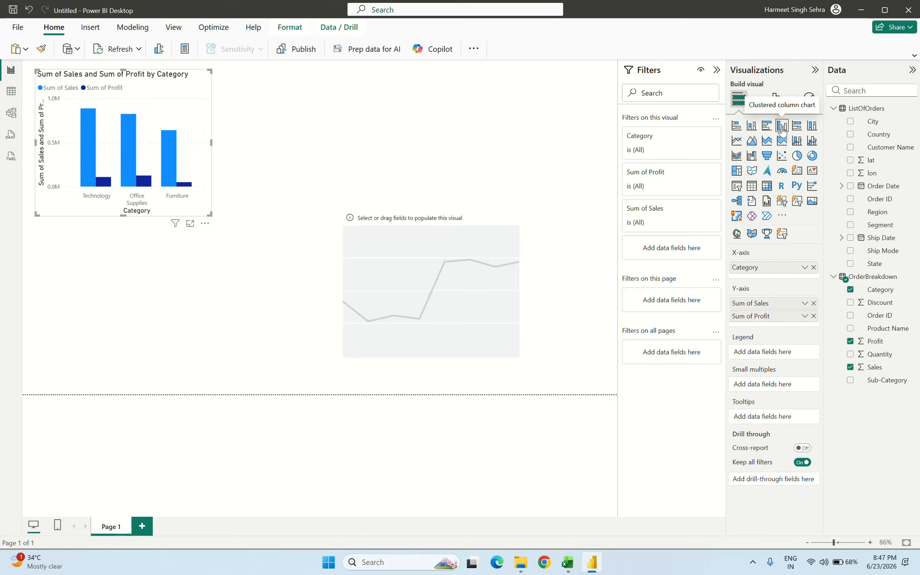
left_click(736, 126)
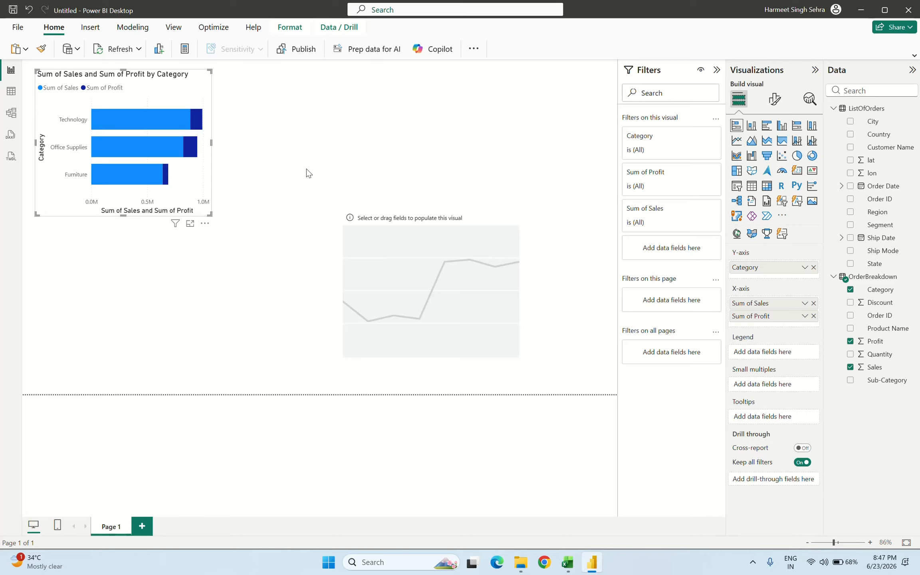
left_click(312, 133)
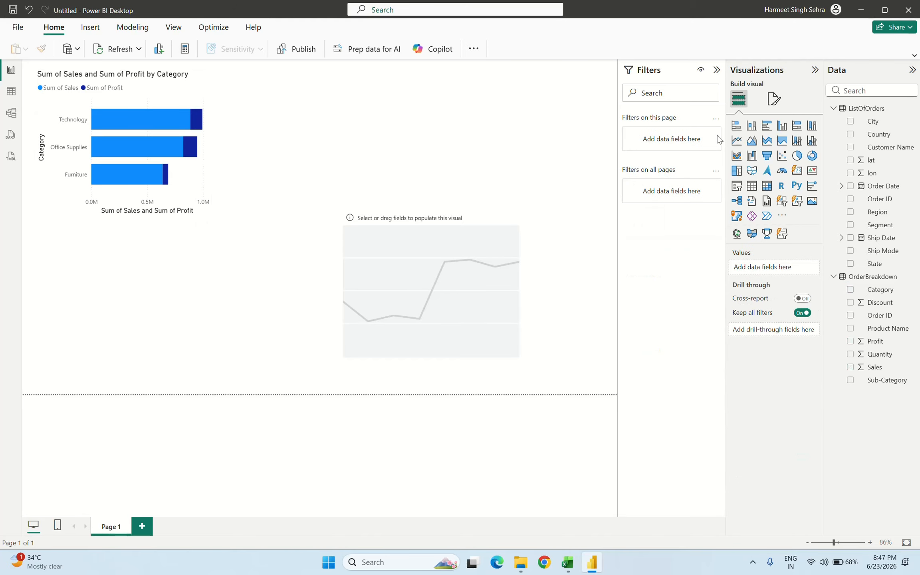
left_click(752, 140)
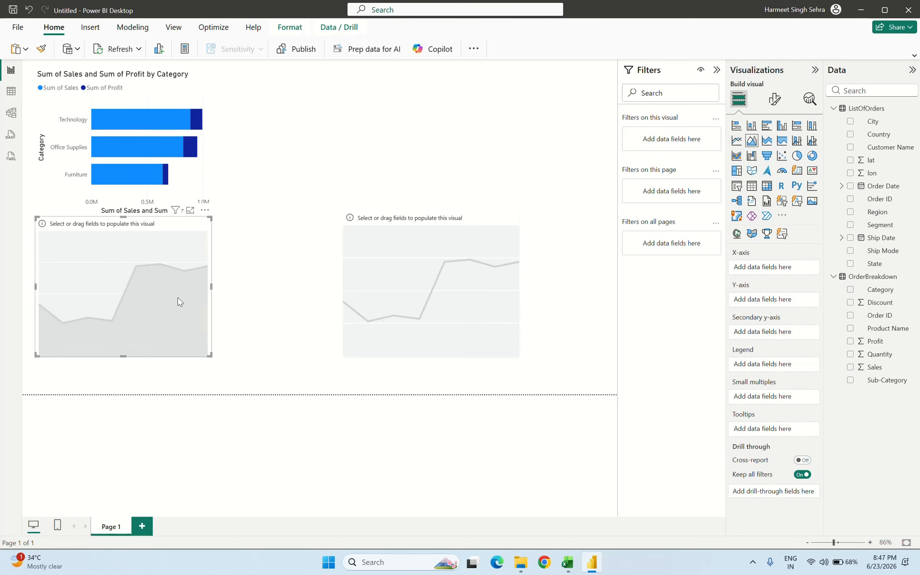
key("Delete")
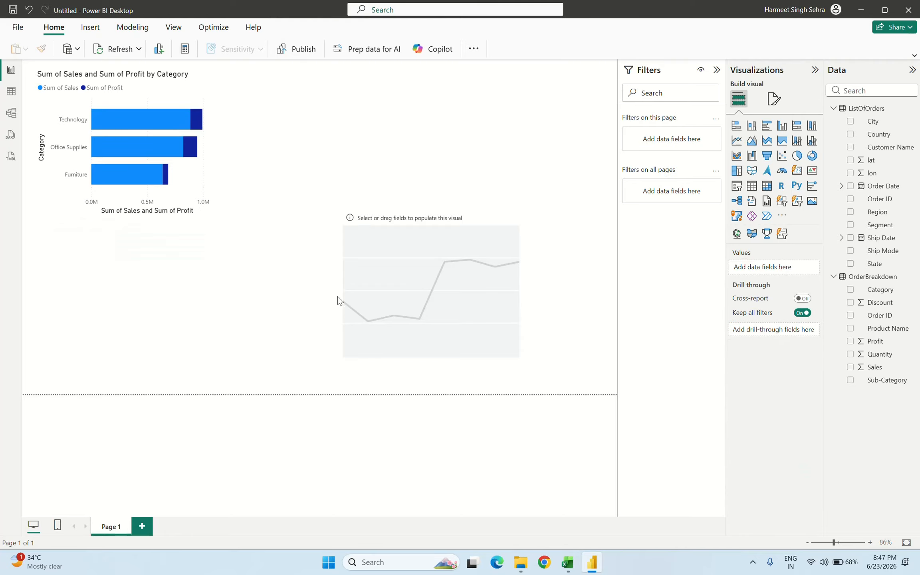
- Move the empty line chart beside the bar chart and assign Order Date to its X-axis and Order ID to its Y-axis
left_click_drag(404, 293, 326, 188)
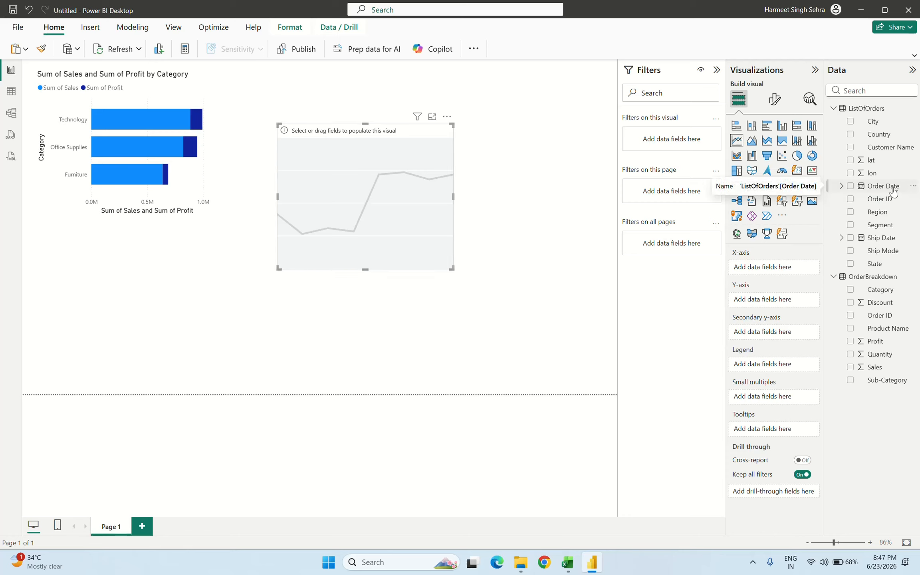
left_click_drag(894, 193, 416, 191)
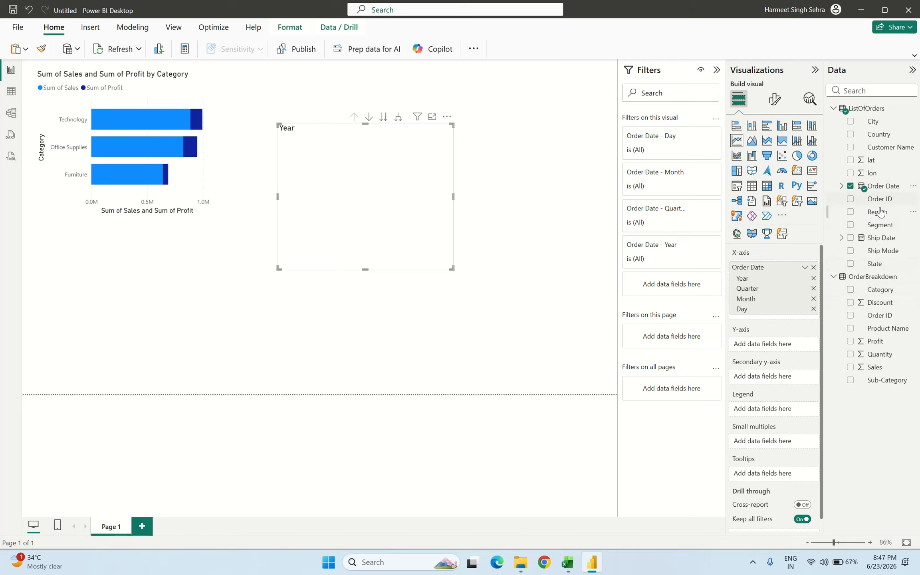
left_click_drag(886, 204, 784, 348)
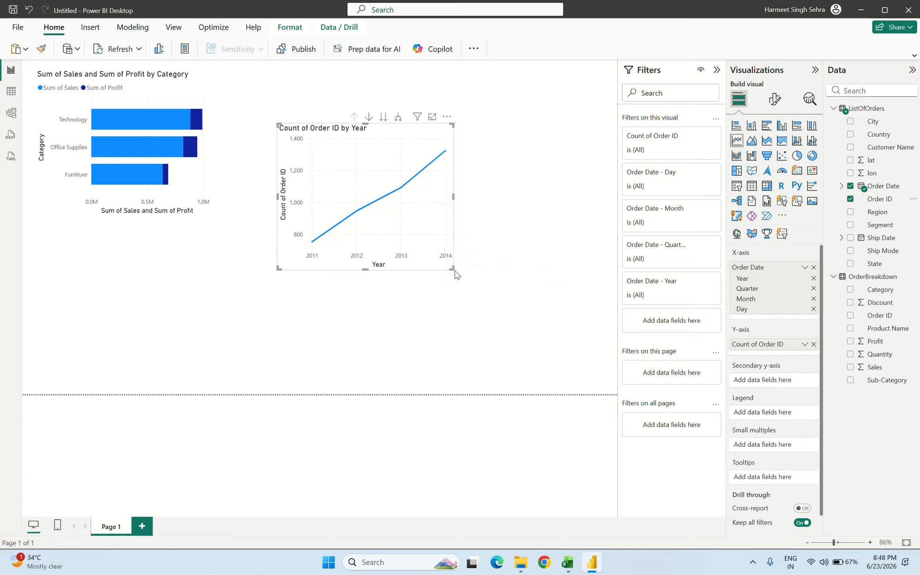
- Enlarge the order count line chart toward the page's right edge and shift it slightly up and left
left_click_drag(453, 268, 592, 347)
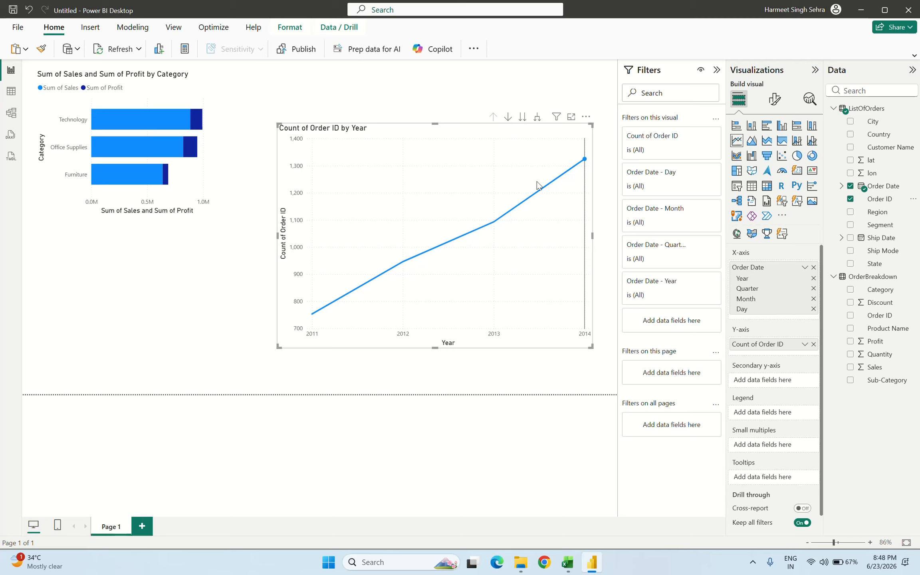
mouse_move(531, 188)
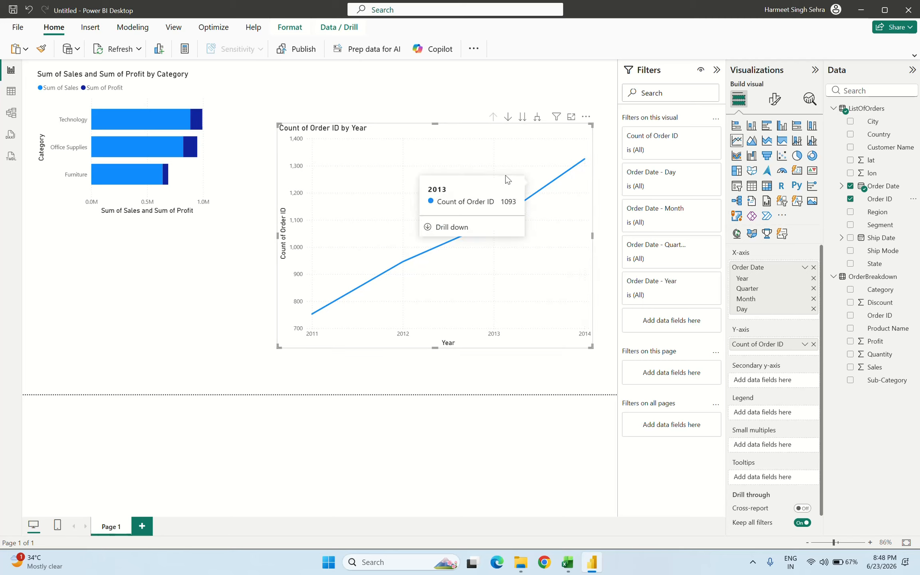
left_click_drag(450, 145, 431, 130)
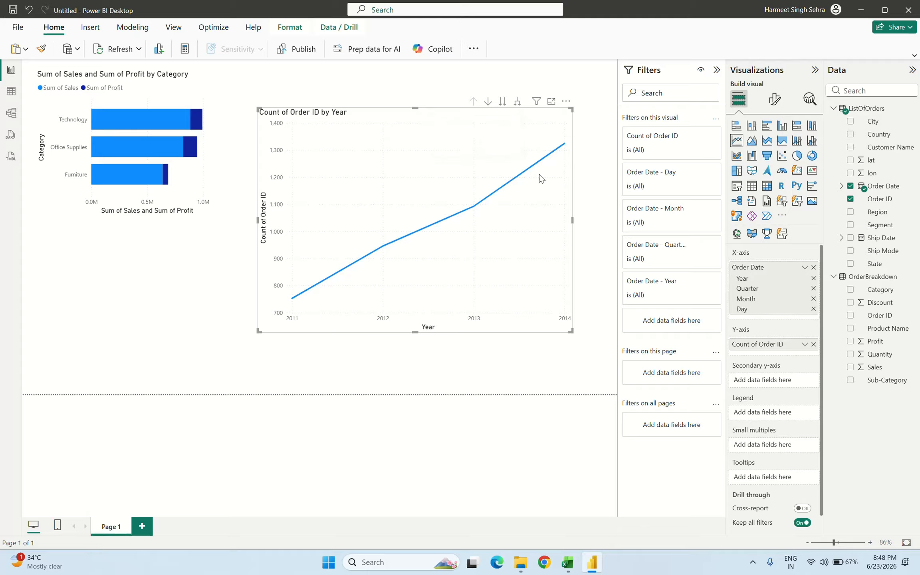
- Remove the Day level from the Order Date hierarchy on the line chart's X-axis
left_click(183, 170)
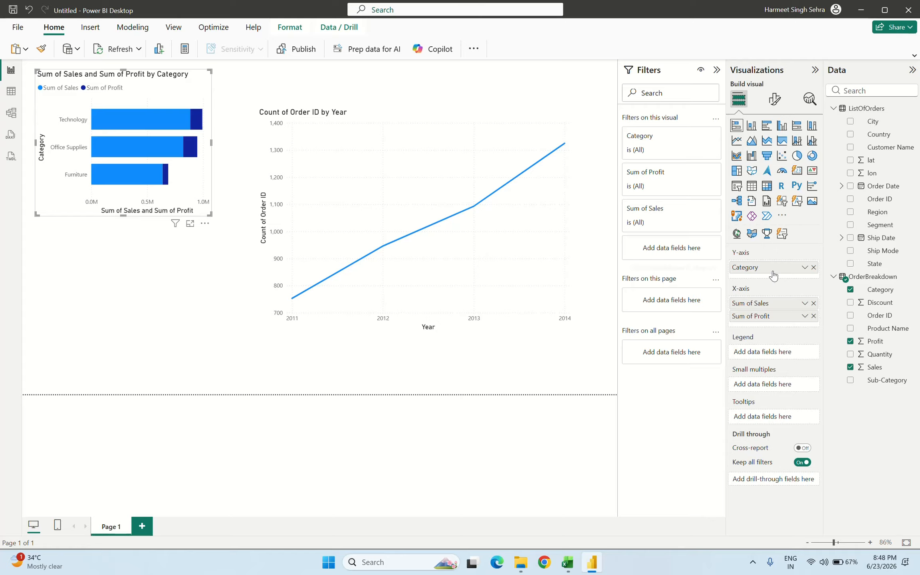
left_click(546, 229)
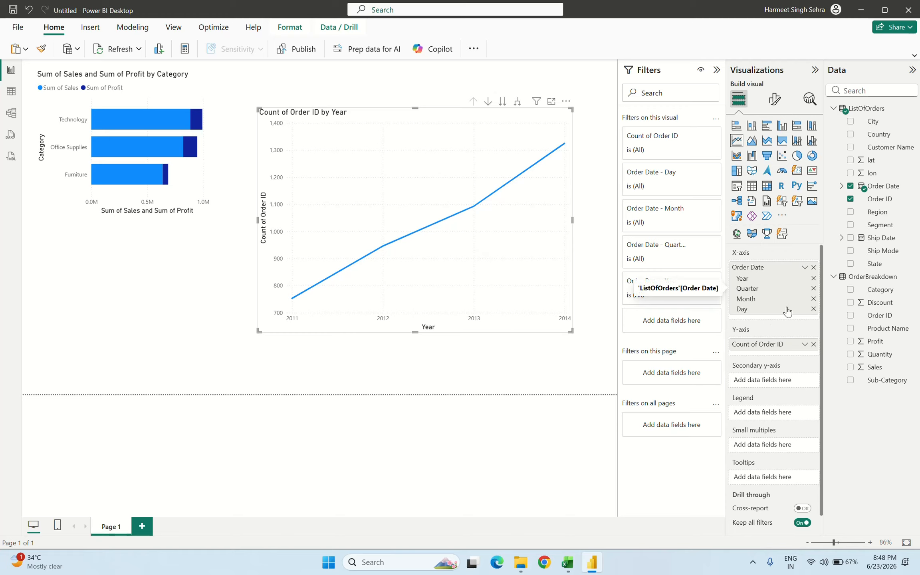
left_click(813, 310)
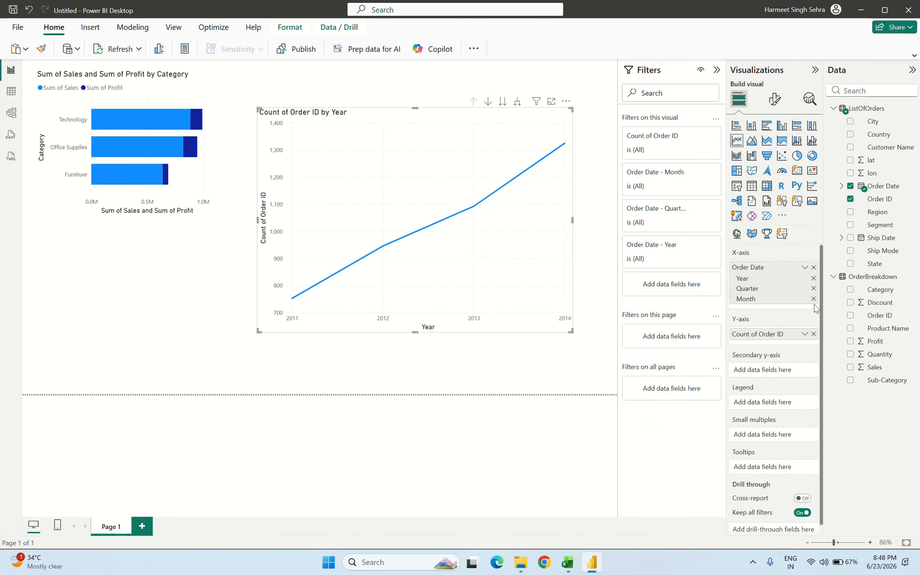
- Remove the Quarter and Year levels from the line chart's X-axis, leaving only Month, and deselect the chart
left_click(814, 289)
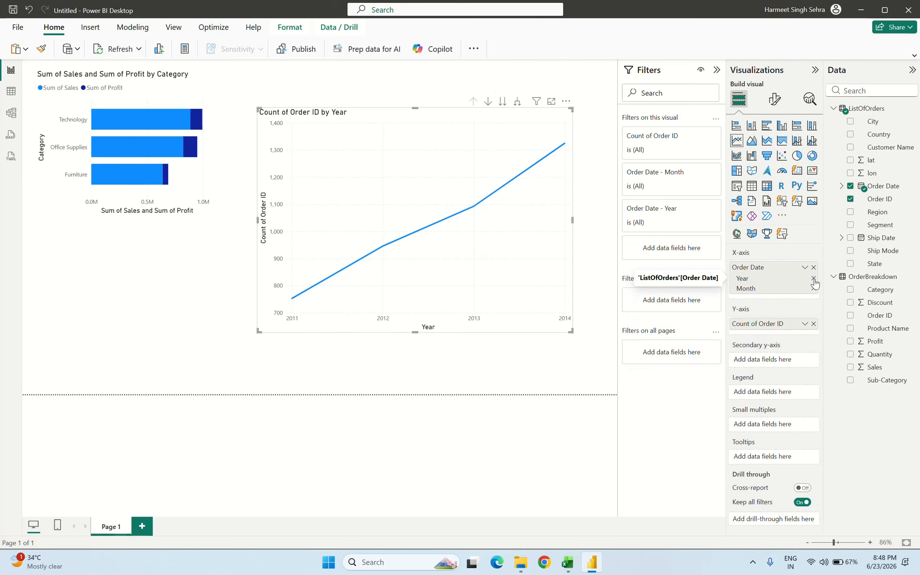
left_click(813, 278)
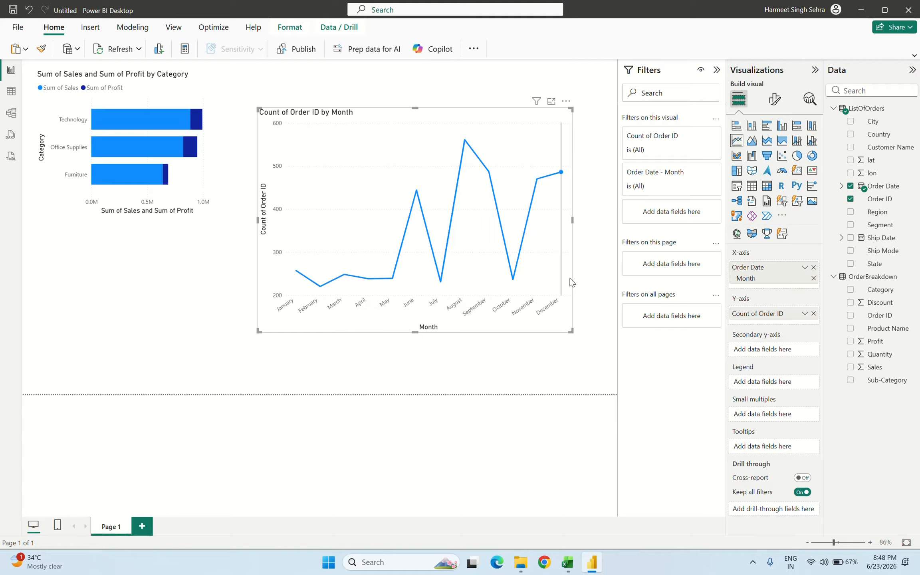
mouse_move(571, 282)
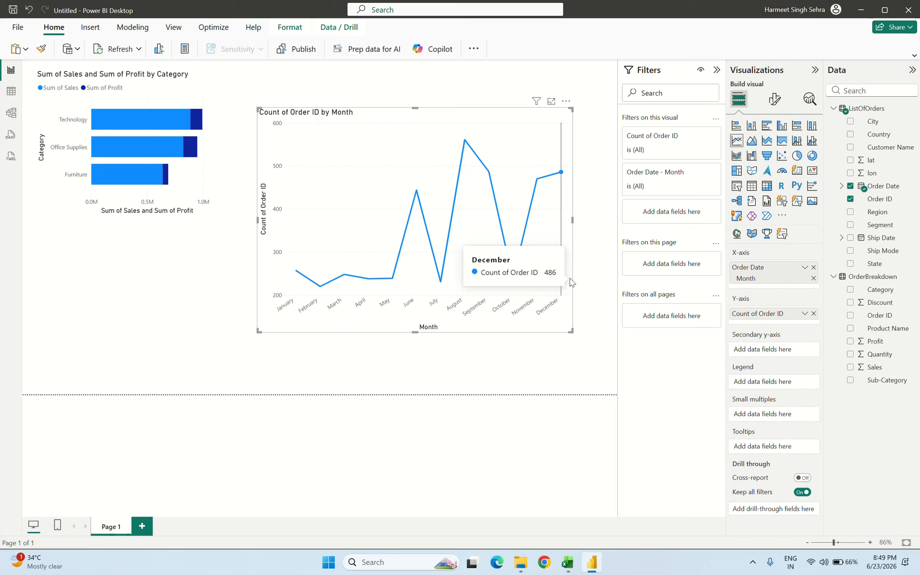
left_click(188, 360)
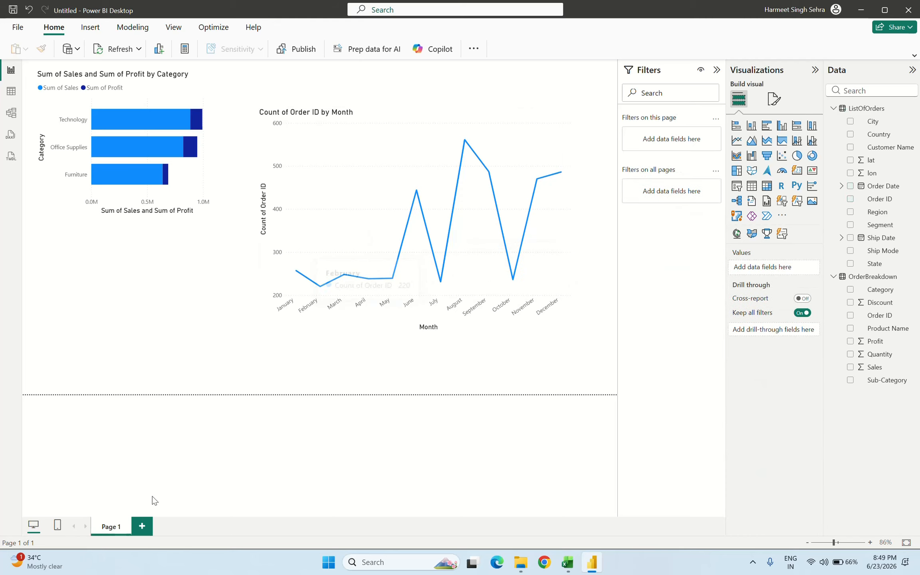
- Add a second report page and flip between it and Page 1, ending on the new page
left_click(145, 528)
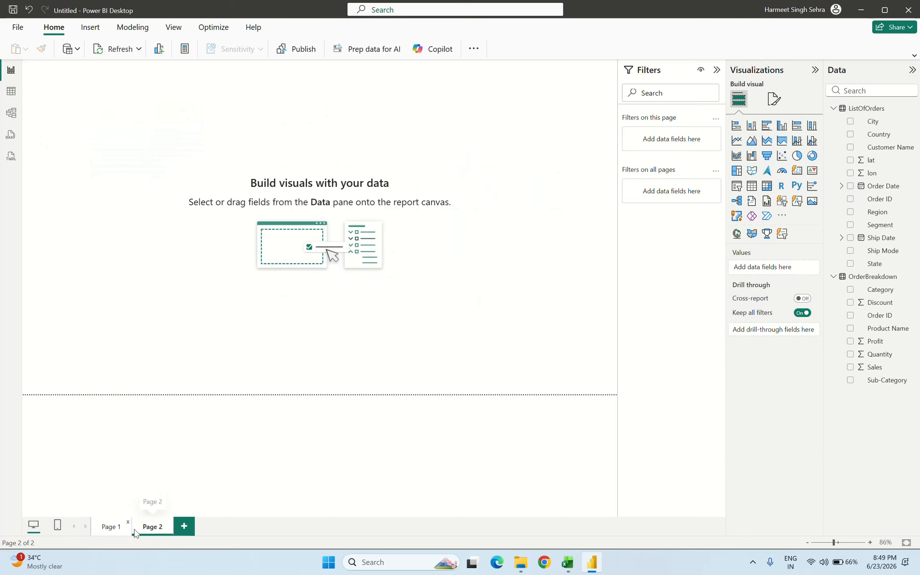
left_click(113, 529)
left_click(150, 532)
left_click(112, 529)
left_click(152, 528)
left_click(115, 531)
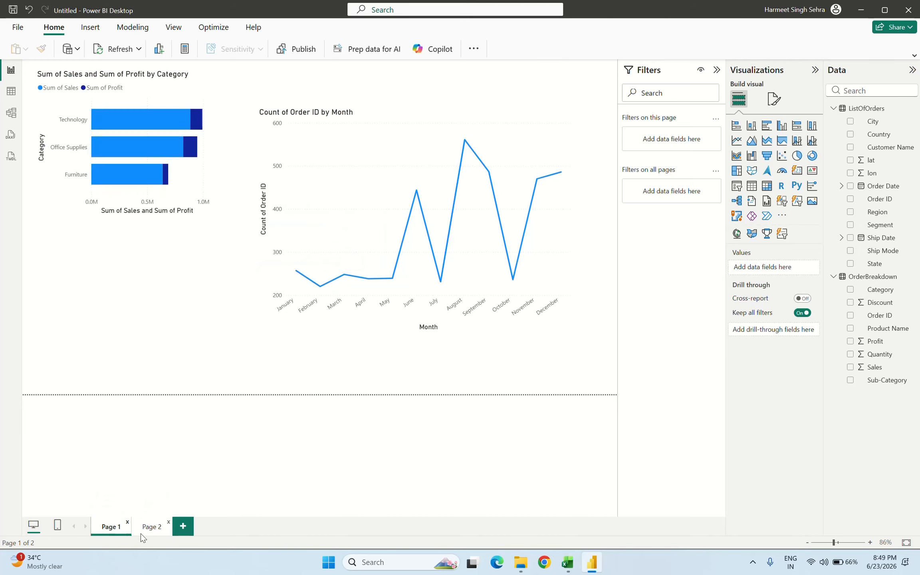
left_click(143, 533)
left_click(117, 532)
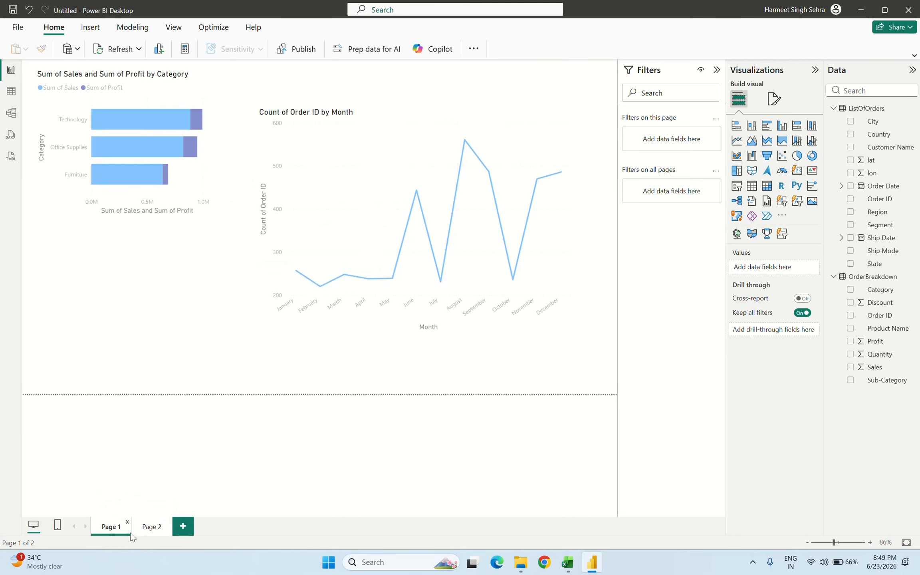
left_click(146, 533)
left_click(115, 532)
left_click(154, 534)
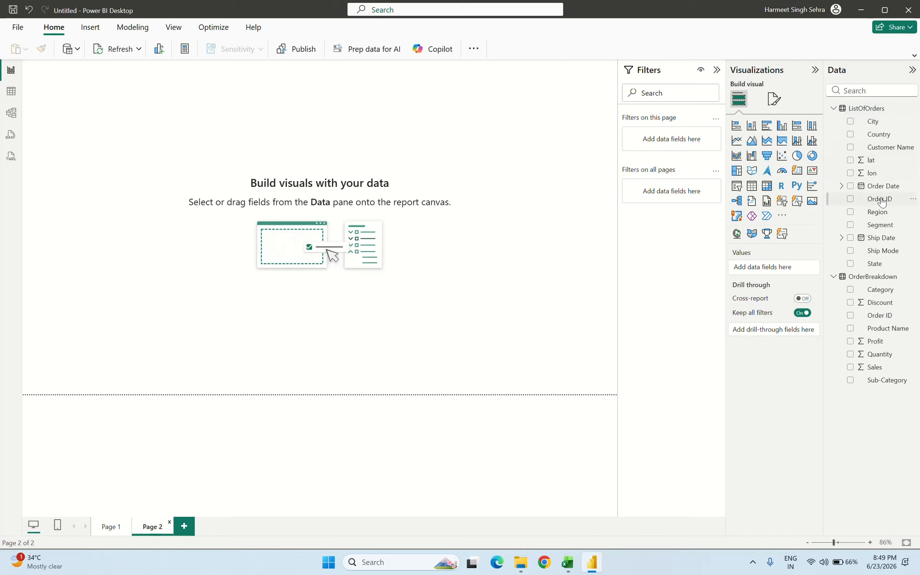
- Create a table on Page 2 from the ListOfOrders Order ID field, enlarge it, and add the Order Date hierarchy
left_click_drag(884, 199, 243, 129)
left_click_drag(311, 201, 439, 340)
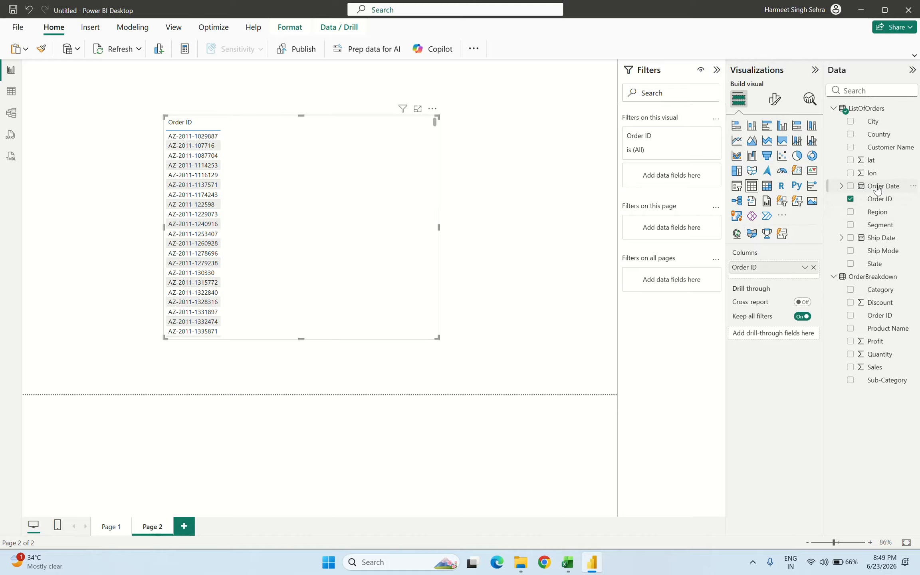
left_click_drag(878, 190, 318, 242)
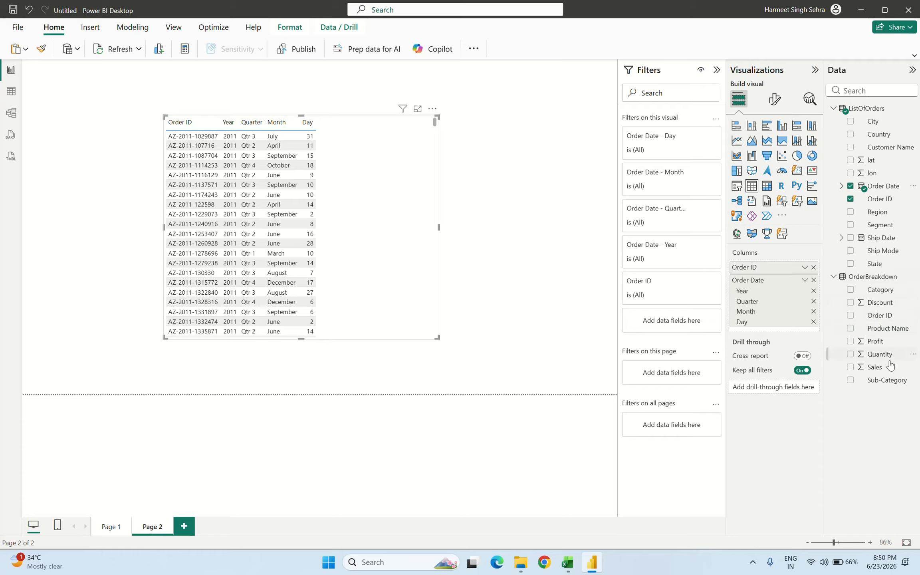
- Add Order ID, Sales and Profit from OrderBreakdown to the table, and widen it to fit all the columns
left_click_drag(880, 315, 380, 206)
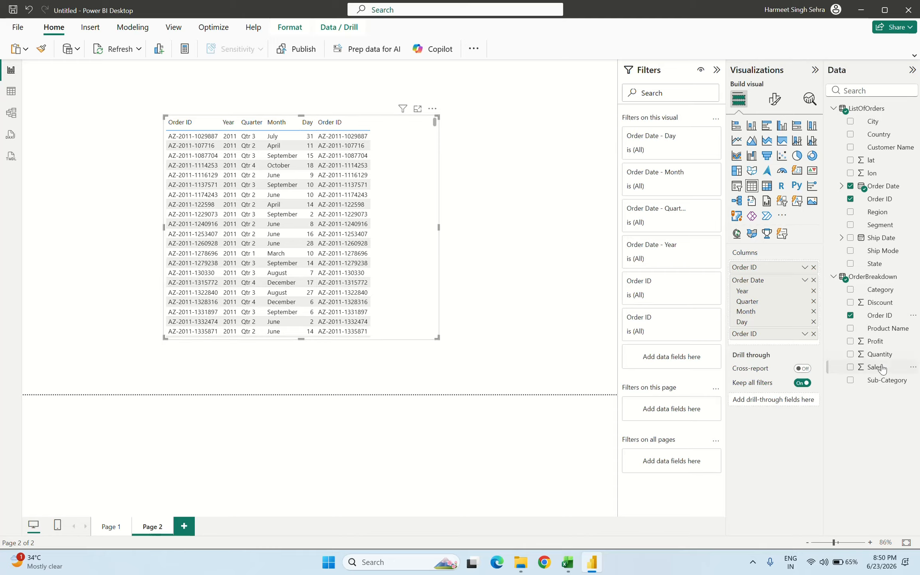
left_click_drag(882, 371, 415, 222)
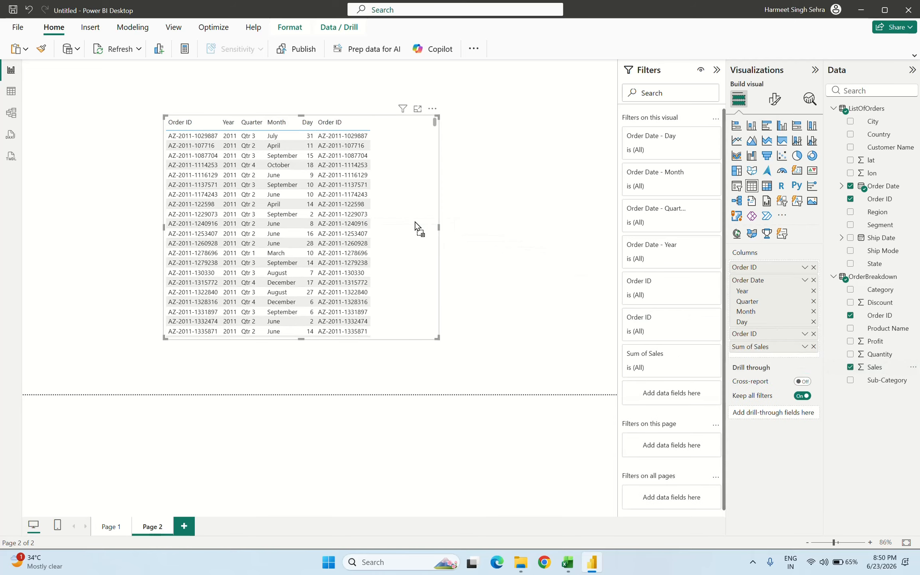
left_click_drag(873, 342, 447, 225)
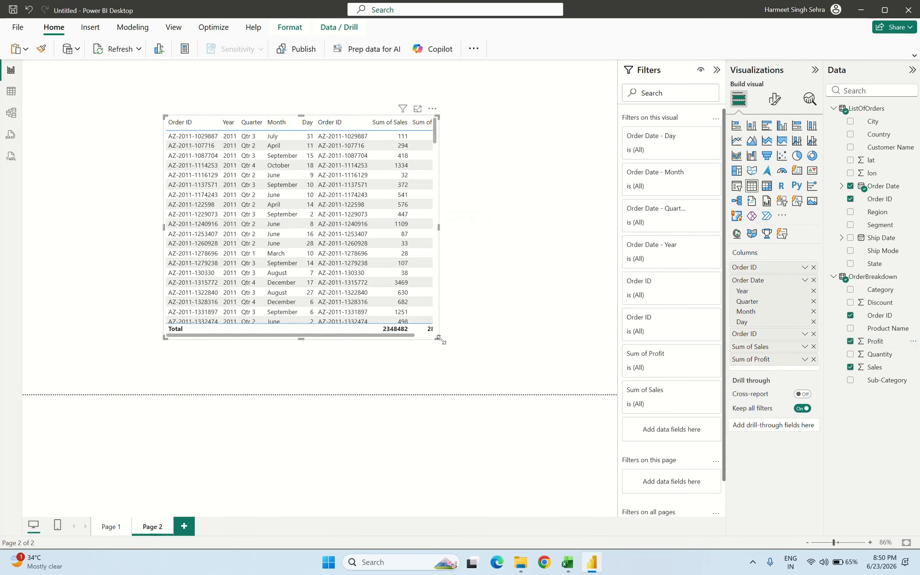
left_click_drag(439, 340, 552, 341)
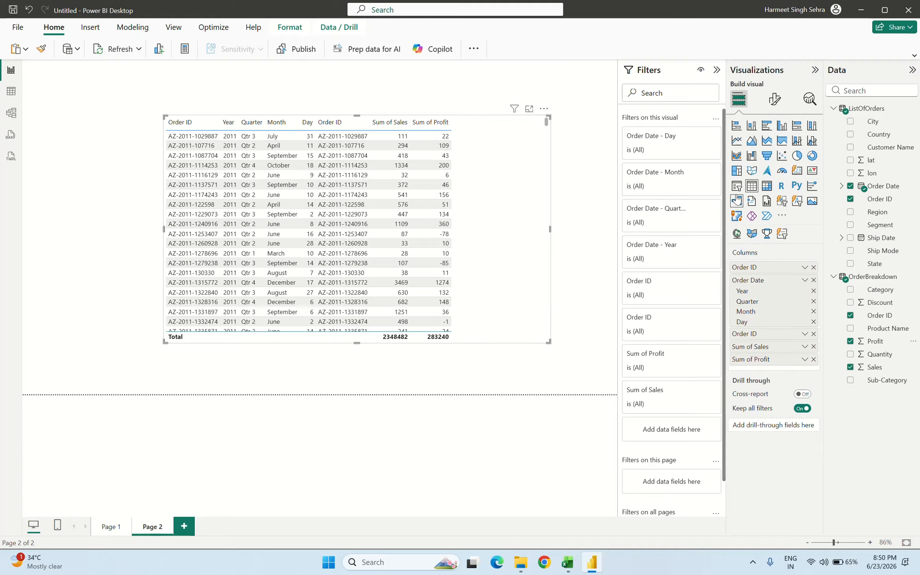
left_click(592, 181)
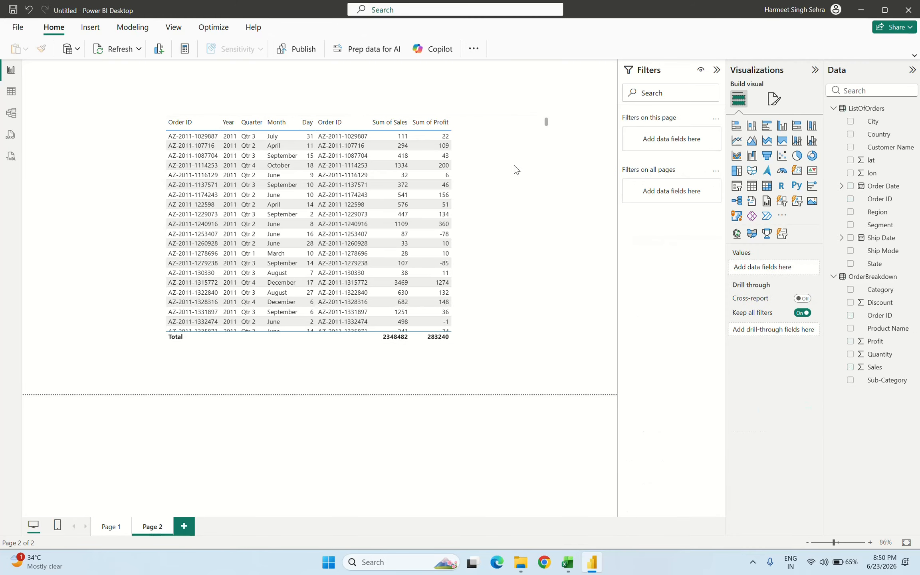
left_click(486, 159)
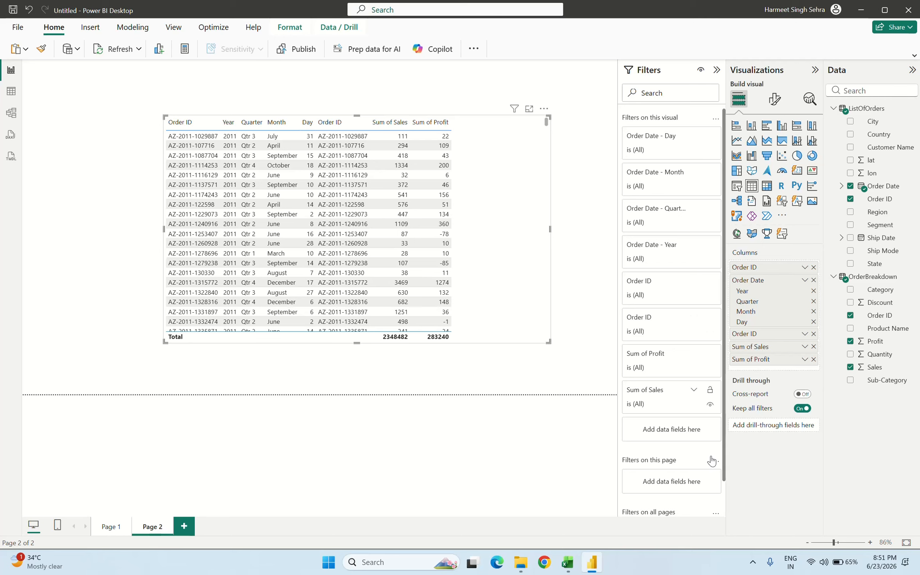
- Switch to the AmazingMartEU2Geo workbook in Excel, view the Order ID filter list on OrderBreakdown, and return to Power BI
mouse_move(568, 562)
left_click(561, 502)
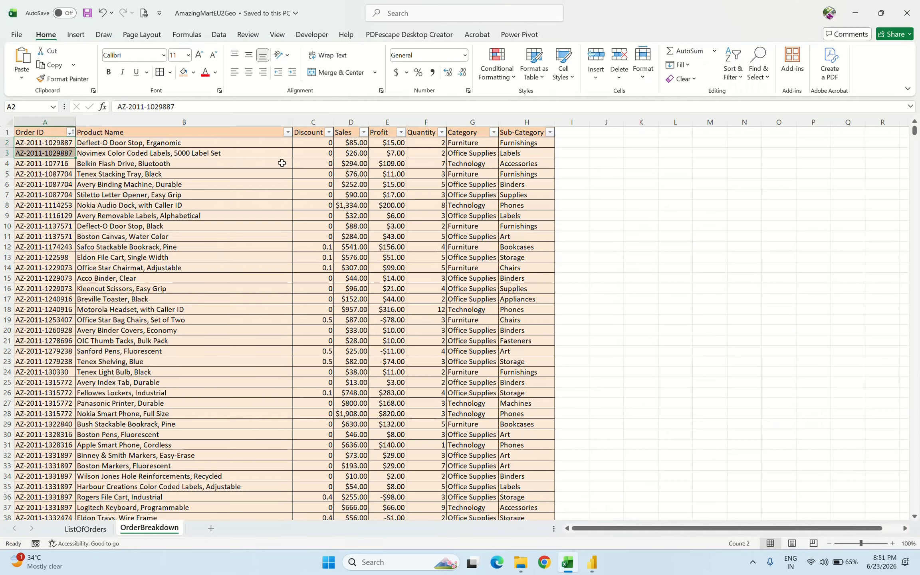
left_click(70, 132)
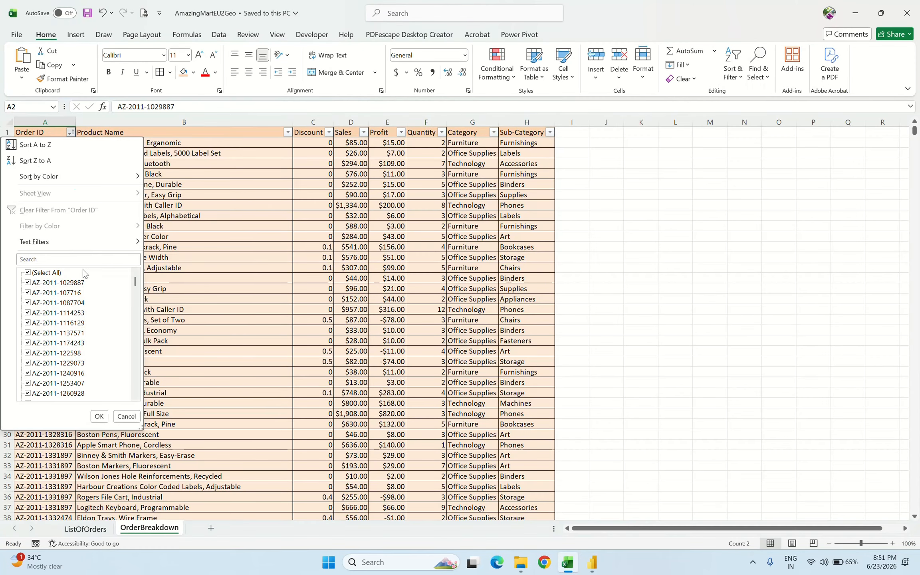
left_click(863, 15)
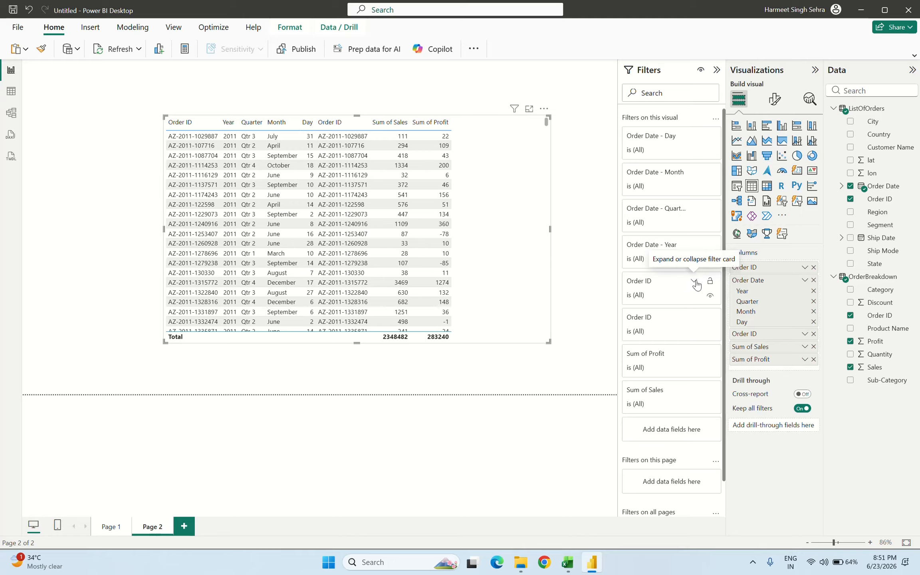
- Filter the table's first Order ID filter to the order ID copied from cell A2 of OrderBreakdown in Excel, and nudge the table down
left_click(695, 281)
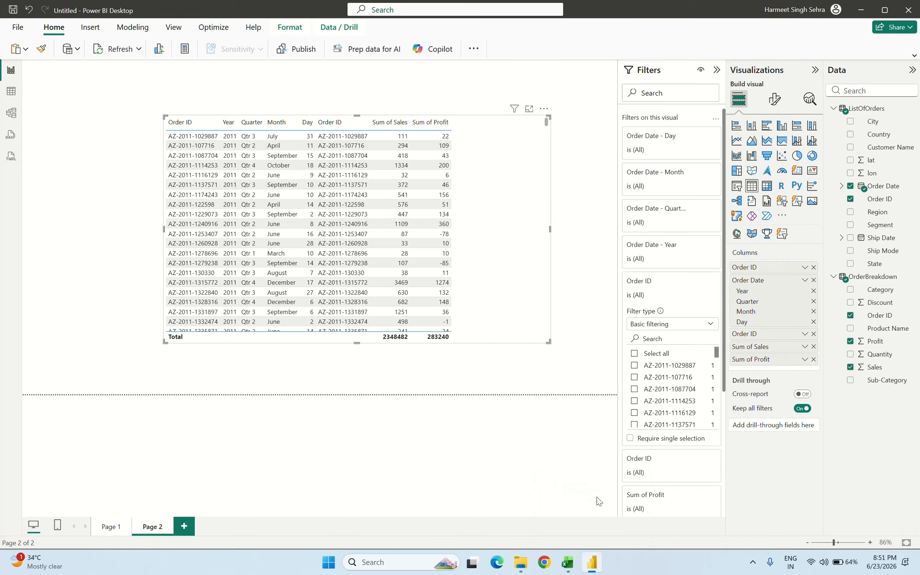
left_click(568, 562)
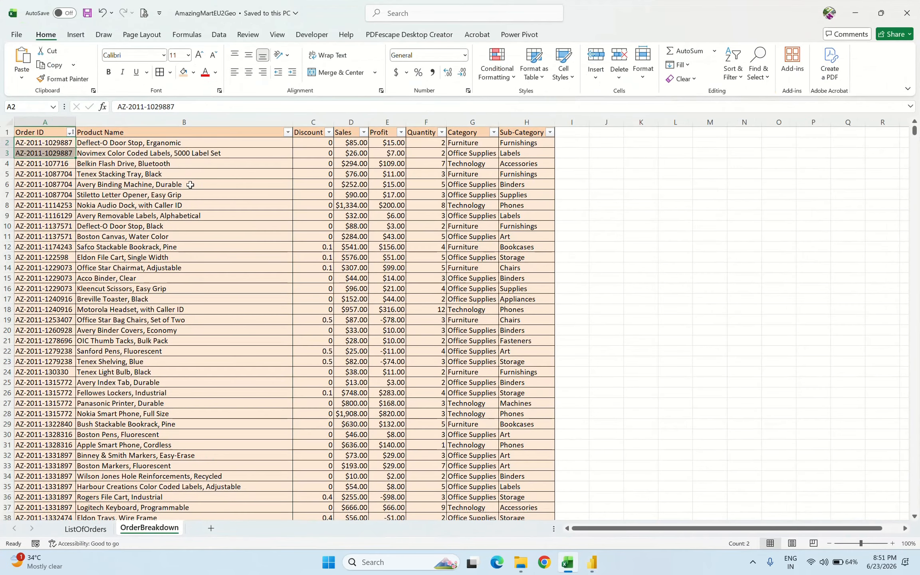
left_click(56, 143)
left_click_drag(175, 107, 117, 106)
key("ctrl+c")
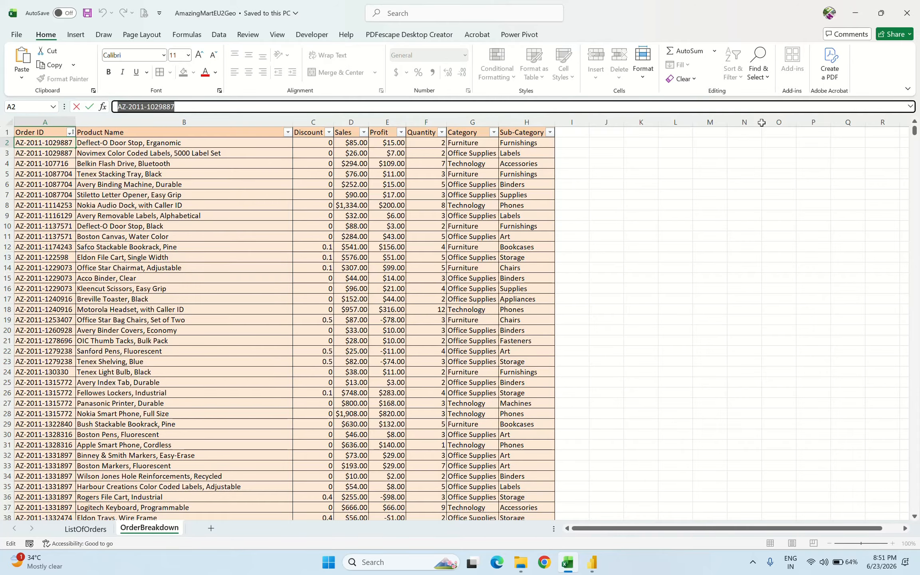
left_click(855, 13)
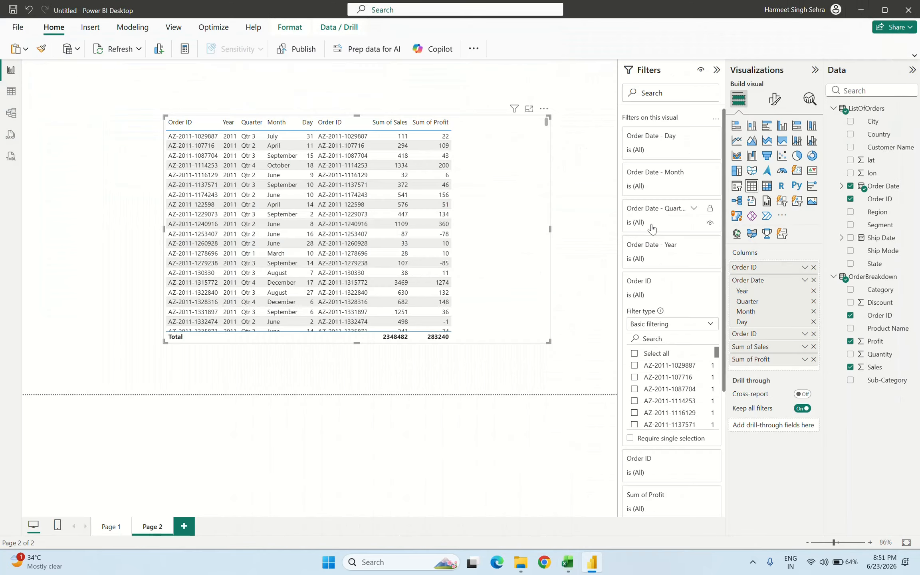
left_click(673, 339)
key("ctrl+v")
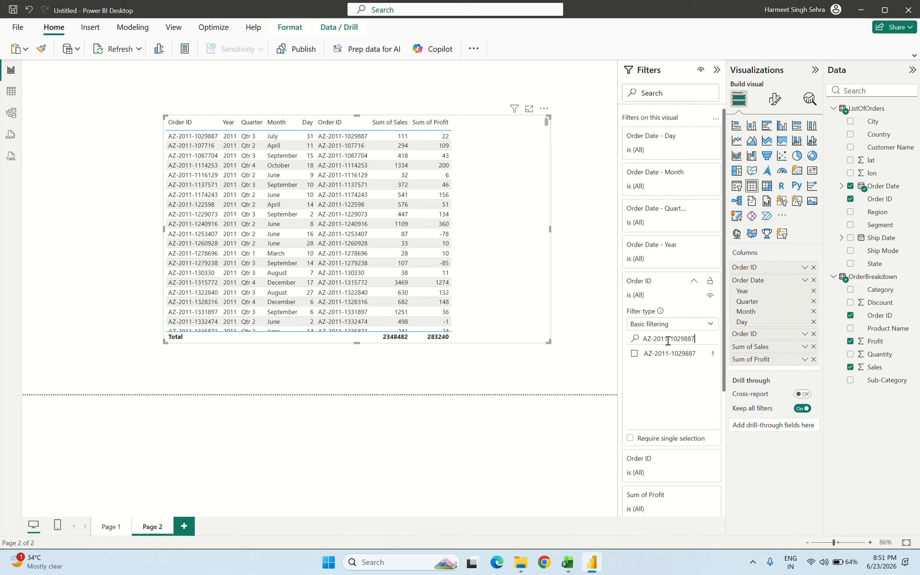
left_click(635, 354)
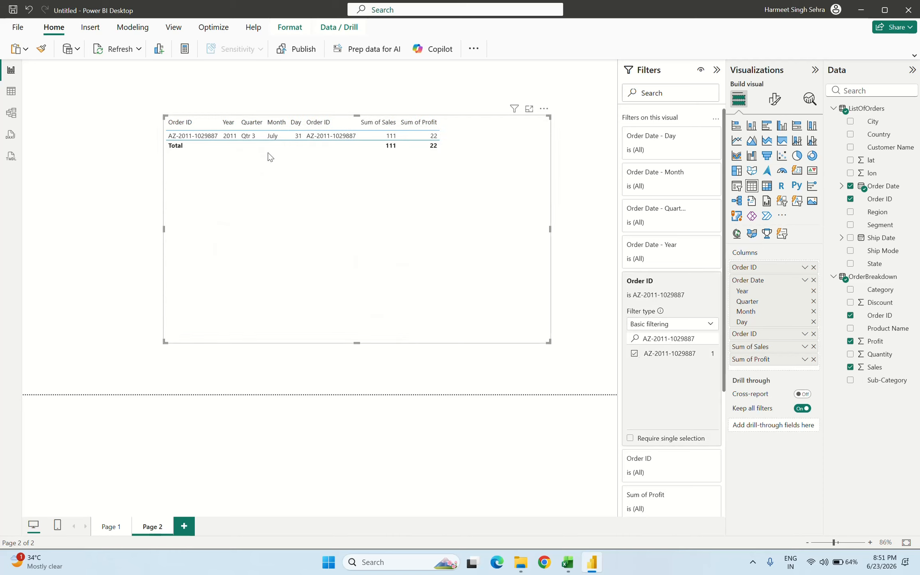
left_click_drag(339, 164, 339, 172)
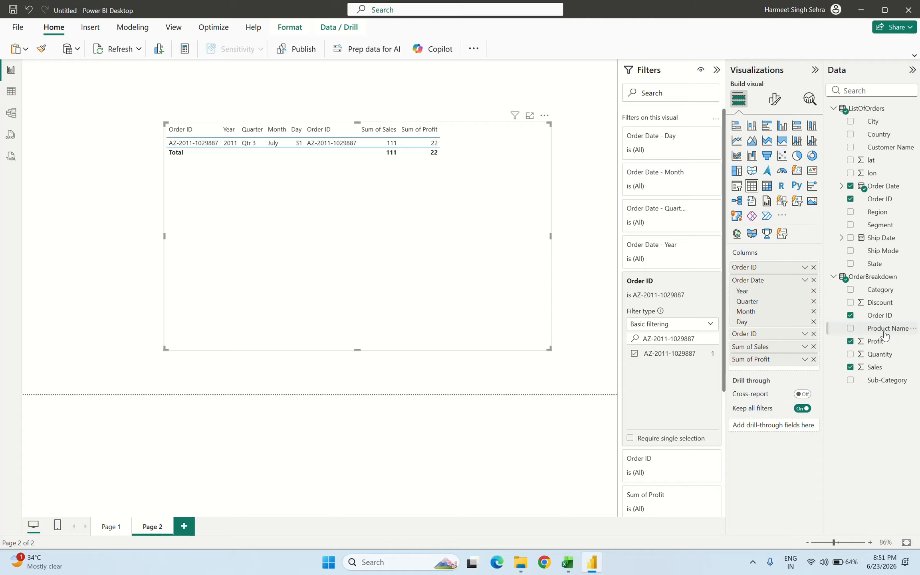
- Add Product Name and Quantity from OrderBreakdown to the table, and bring the table's last columns into view
left_click_drag(882, 332, 471, 176)
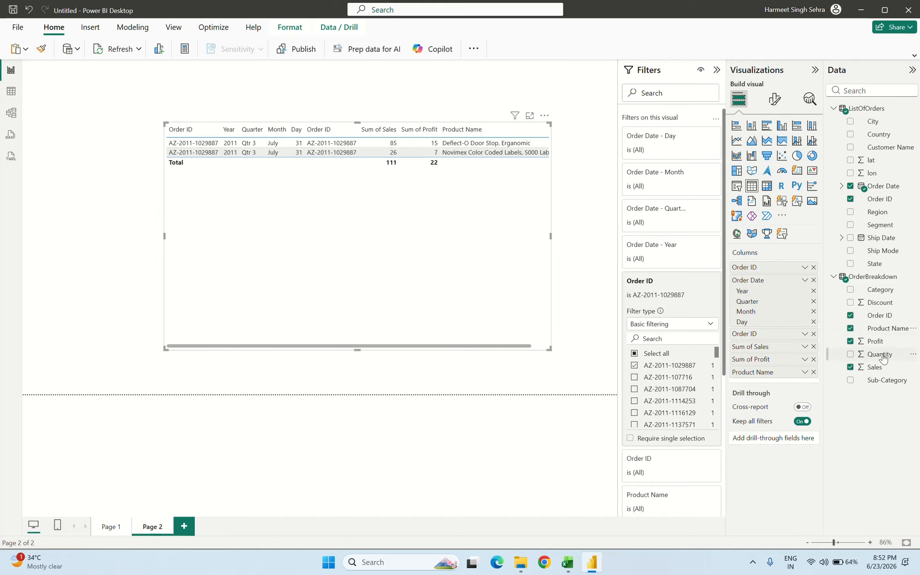
left_click_drag(880, 354, 537, 172)
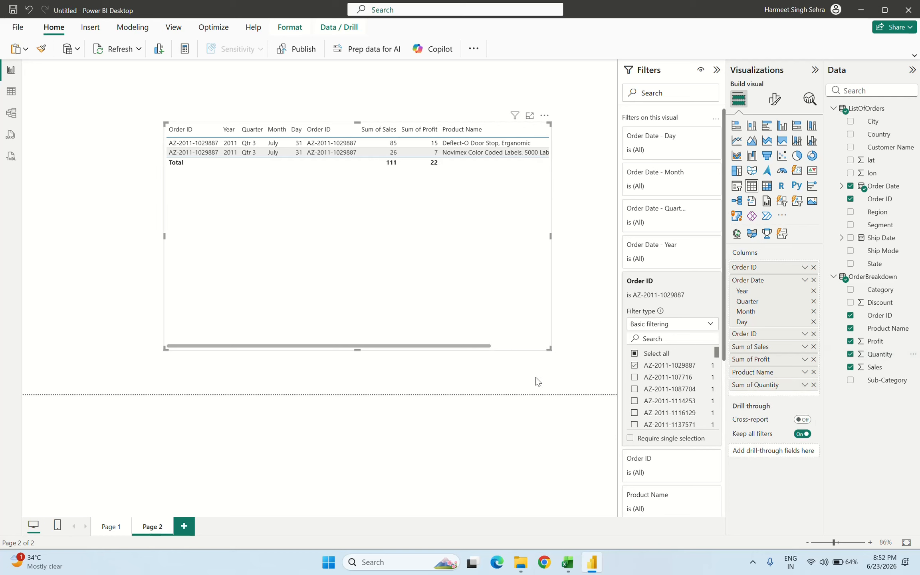
left_click(533, 346)
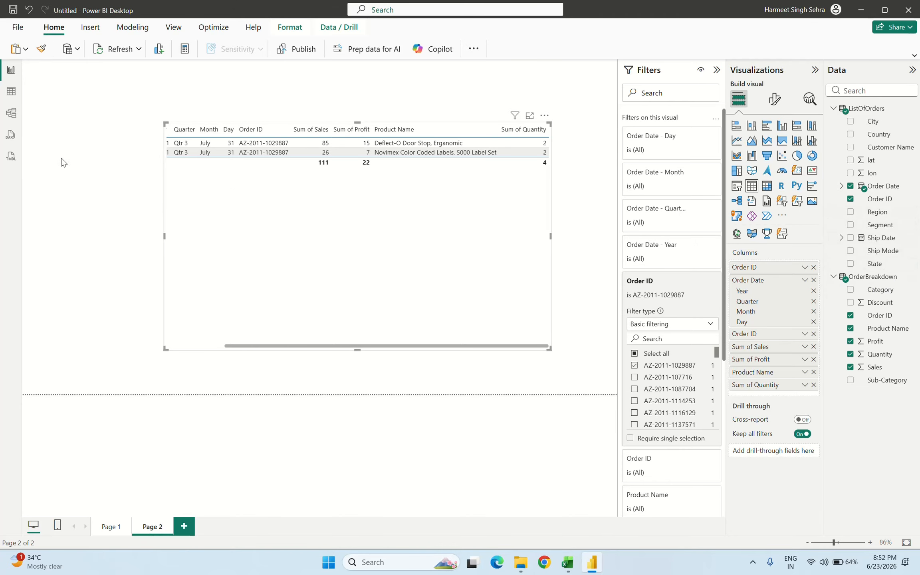
- Examine the Order ID relationship between OrderBreakdown and ListOfOrders in the model view, close it without changes, and return to the report
left_click(12, 113)
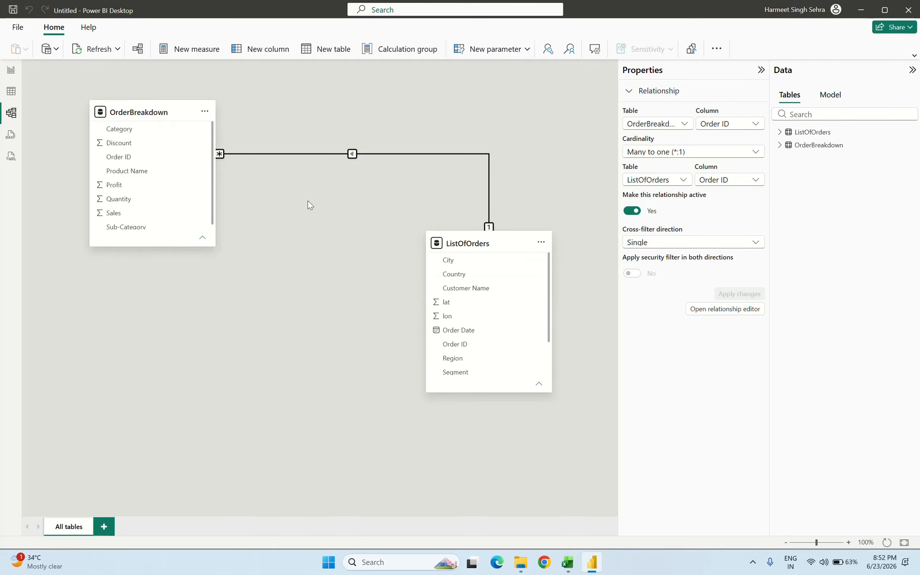
double_click(415, 155)
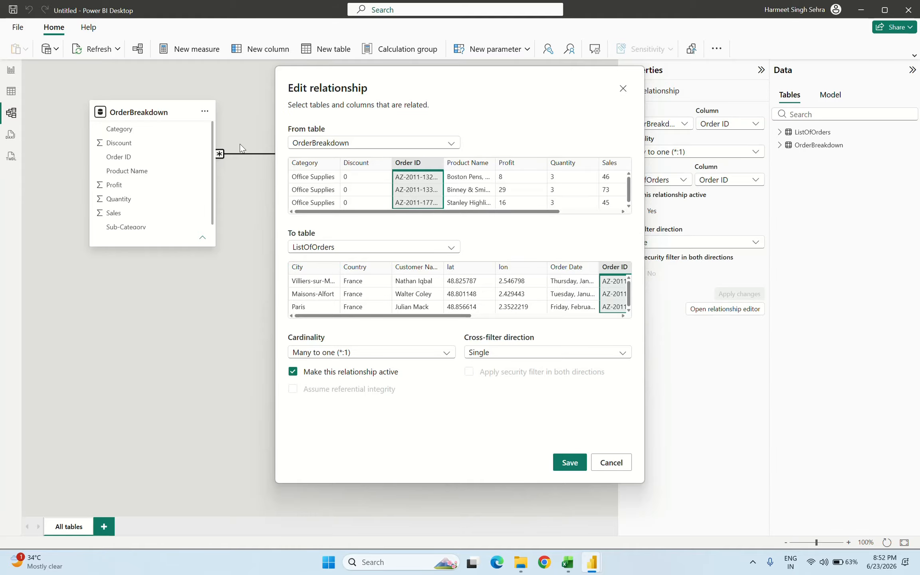
left_click(609, 463)
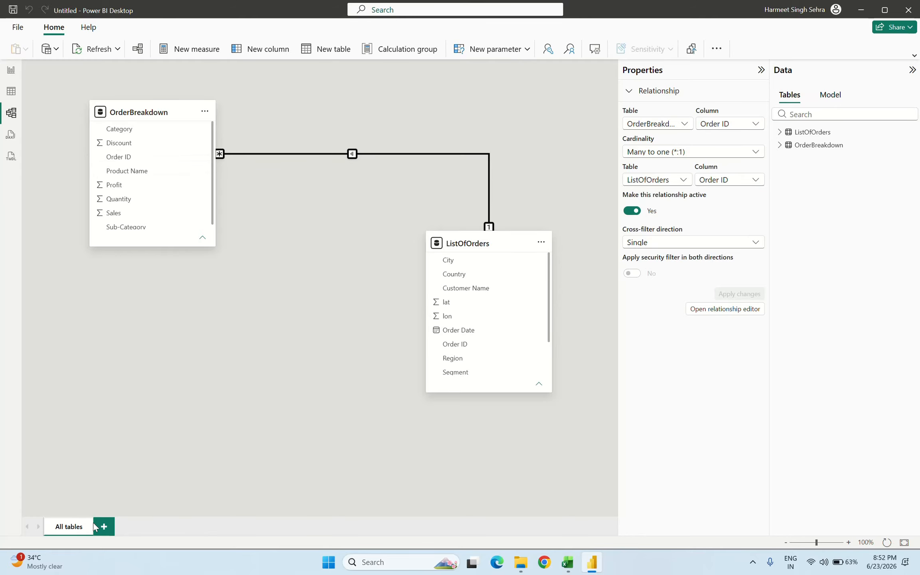
left_click(11, 73)
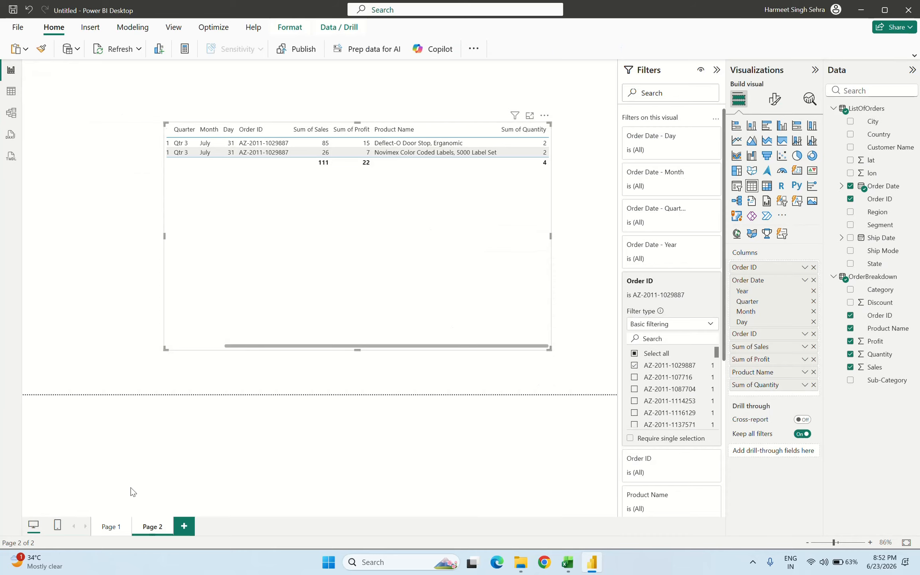
- Switch back and forth between the charts on Page 1 and the table on Page 2, ending on Page 1
left_click(112, 527)
left_click(152, 527)
left_click(114, 532)
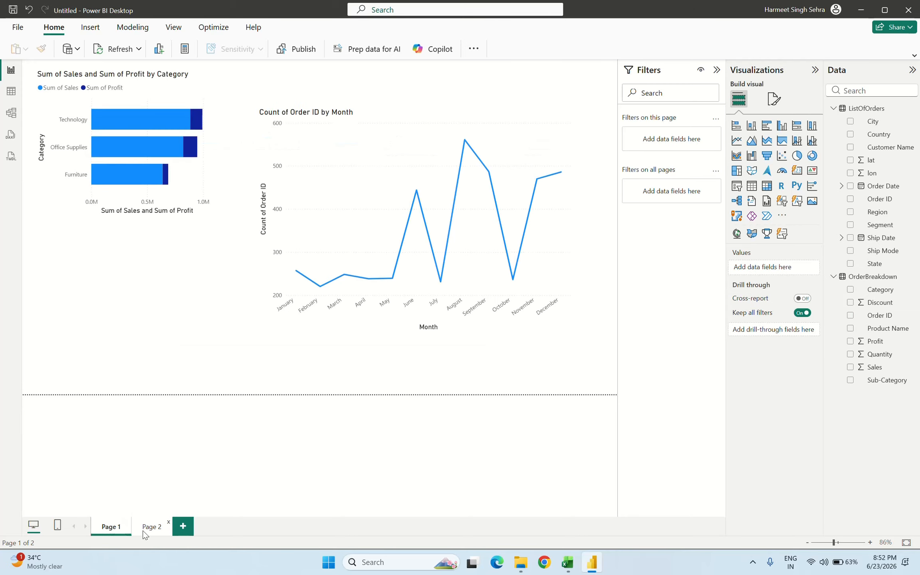
left_click(146, 530)
left_click(113, 530)
left_click(156, 528)
left_click(113, 530)
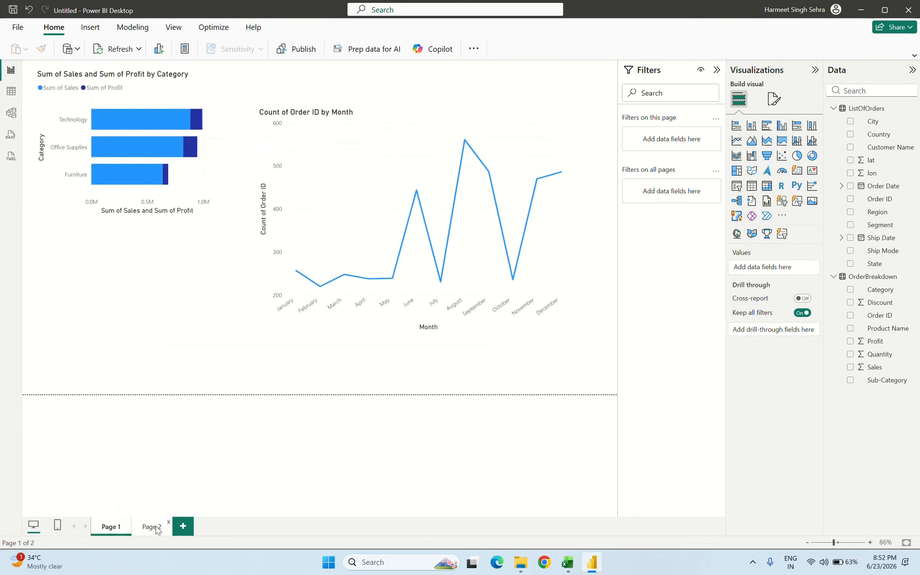
- Add a third page to the report and rename it Dashboard
left_click(155, 527)
left_click(185, 528)
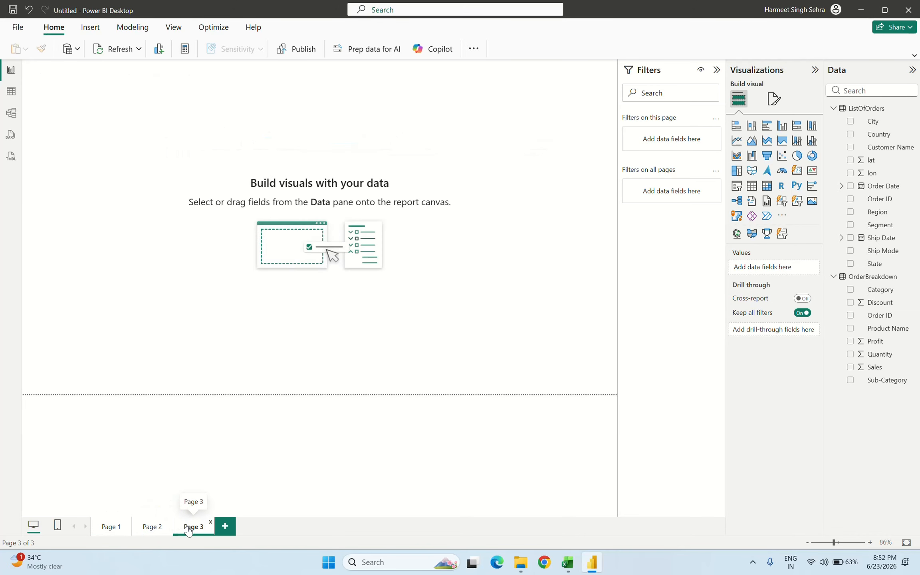
right_click(188, 531)
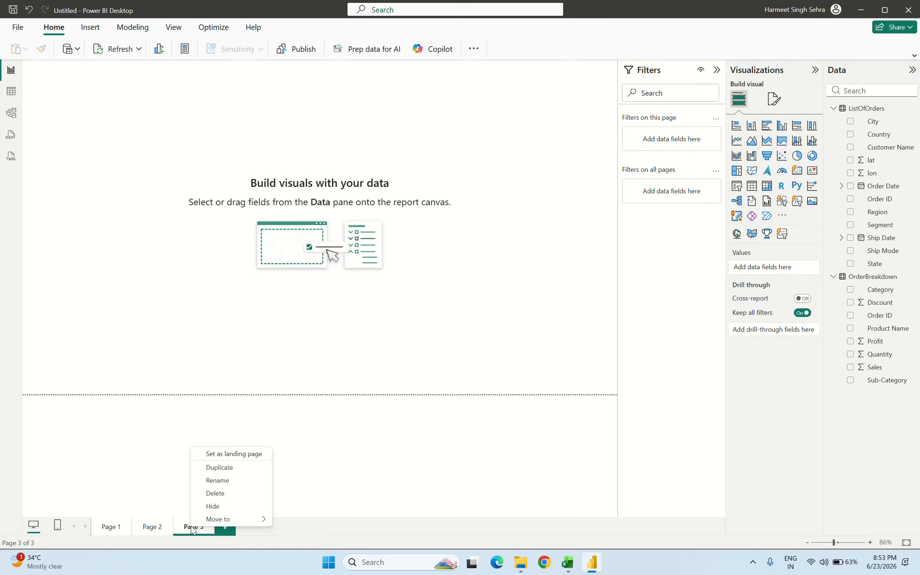
left_click(218, 484)
type("Dashboa")
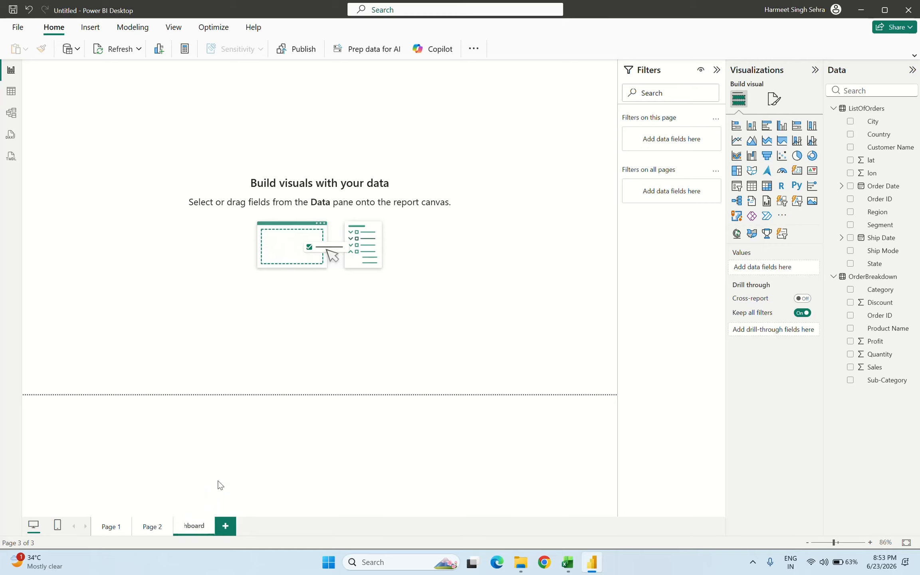
key("Return")
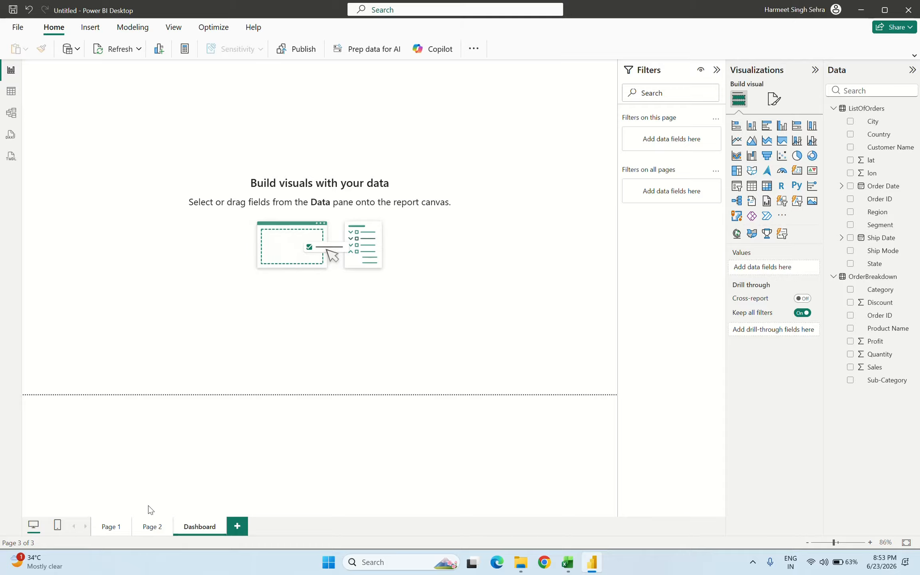
- Review the charts on Page 1 and the table on Page 2, ending on the Dashboard page
left_click(120, 528)
left_click(201, 530)
left_click(112, 528)
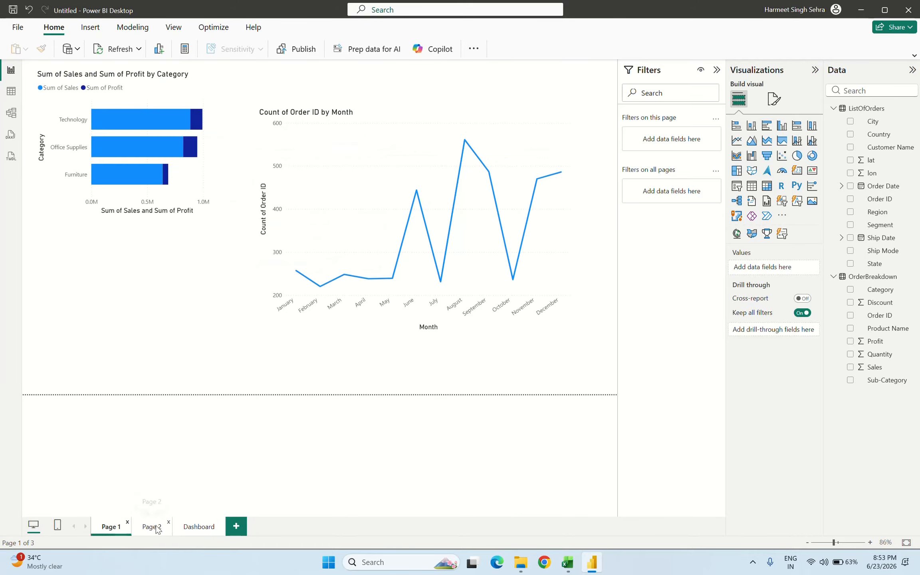
left_click(200, 527)
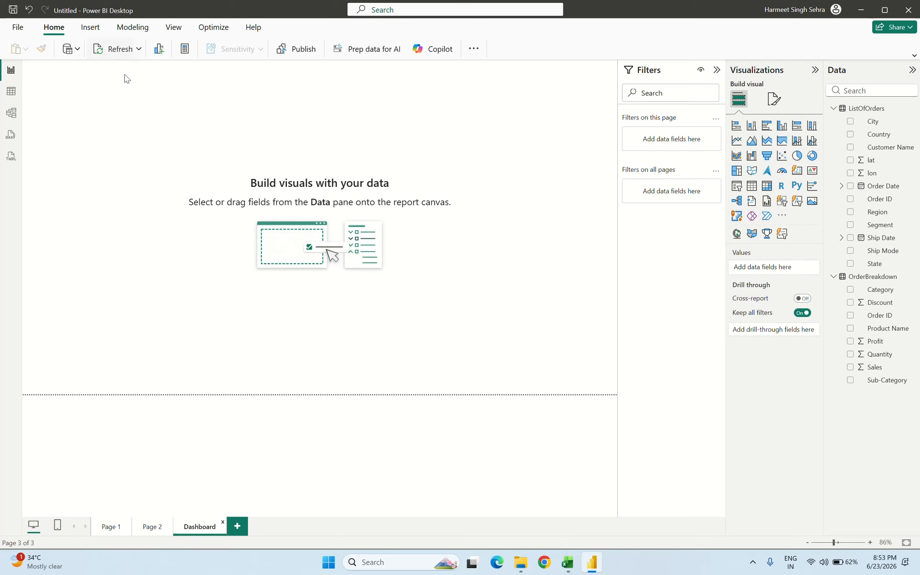
left_click(109, 528)
left_click(152, 527)
left_click(187, 528)
- Insert a rectangle shape on the Dashboard page and resize it into a wide, flat banner near the page's upper edge
left_click(90, 28)
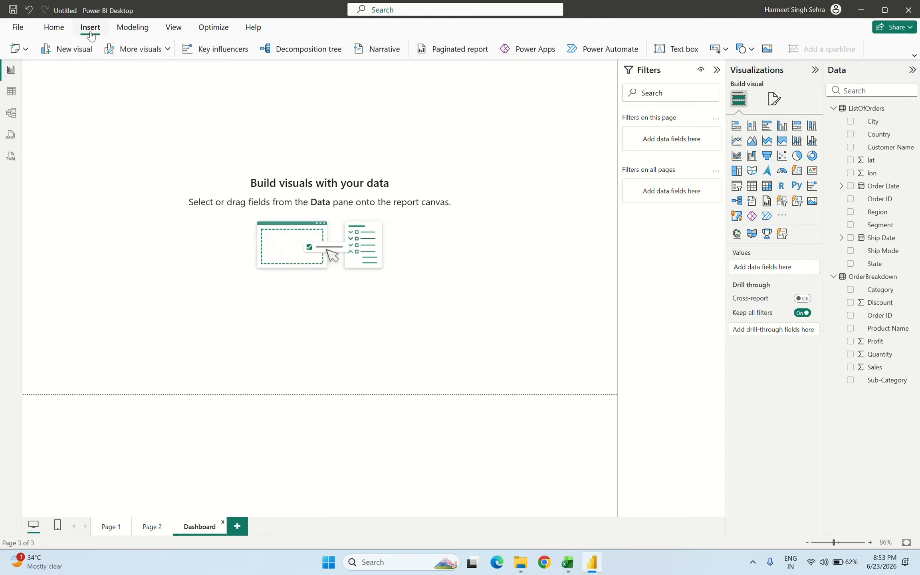
left_click(91, 33)
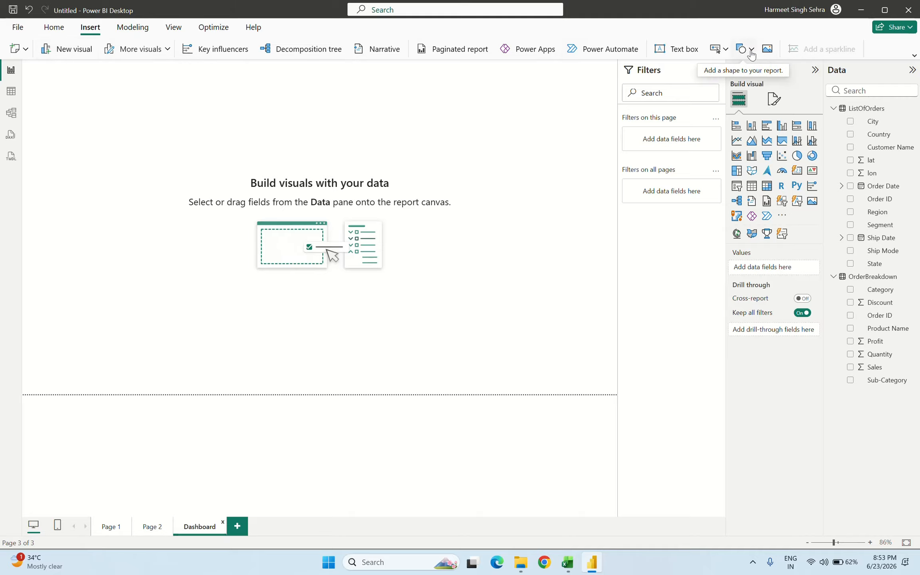
left_click(914, 58)
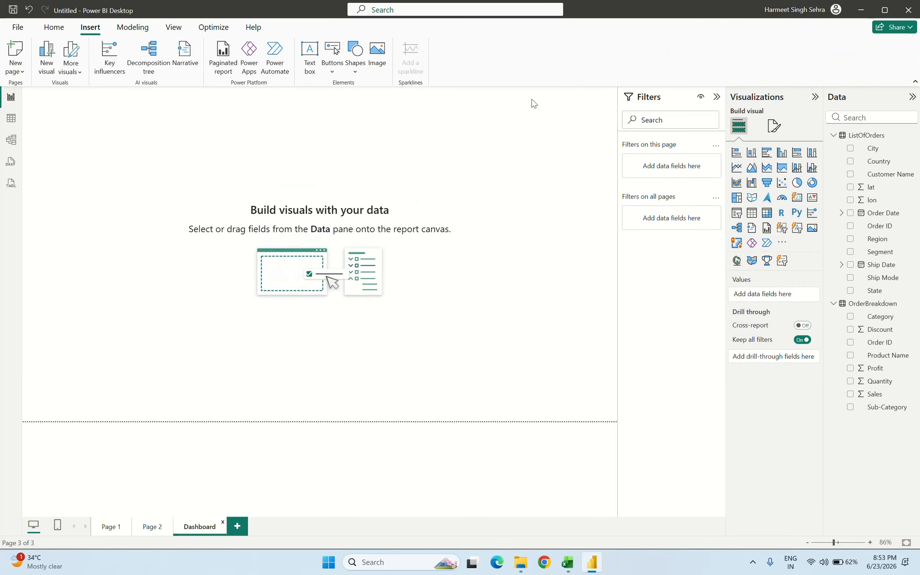
left_click(355, 73)
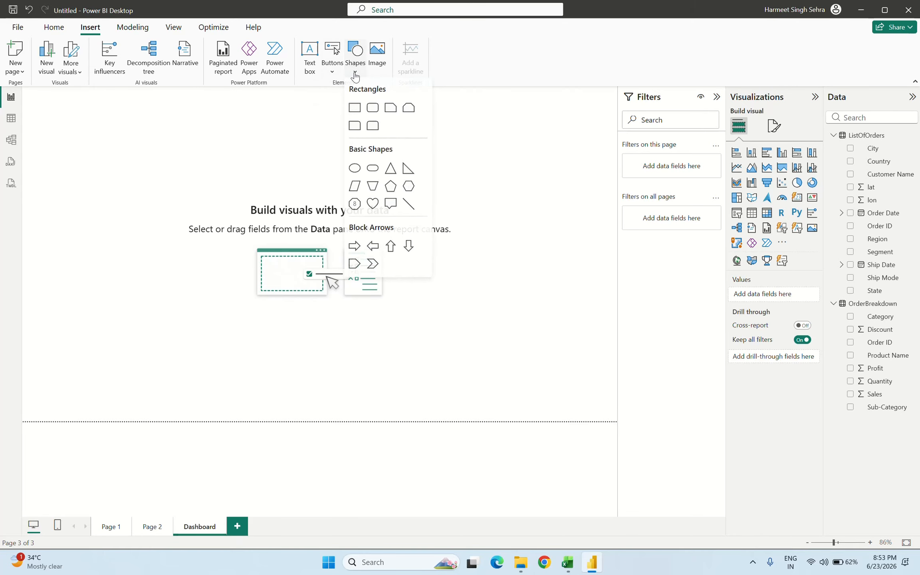
left_click(355, 109)
left_click_drag(128, 152, 204, 164)
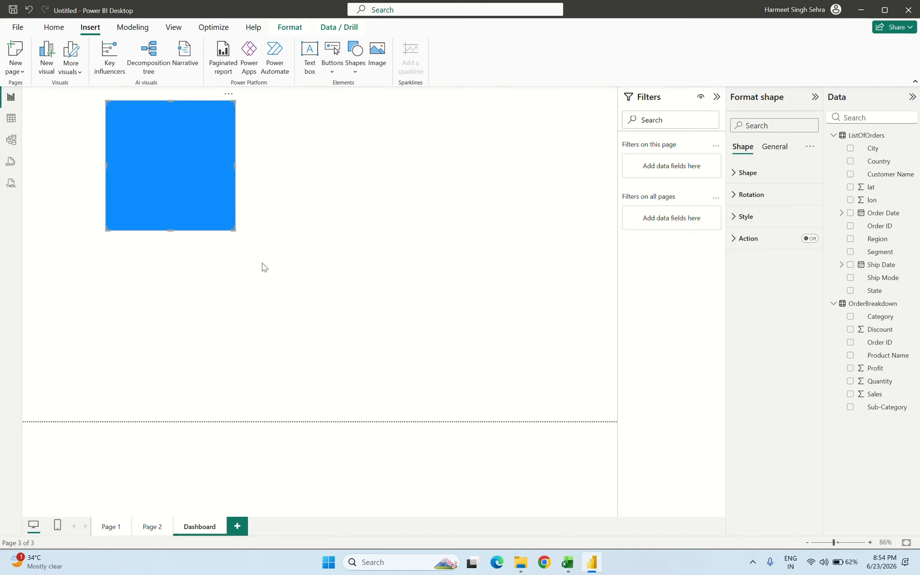
left_click_drag(347, 200, 538, 167)
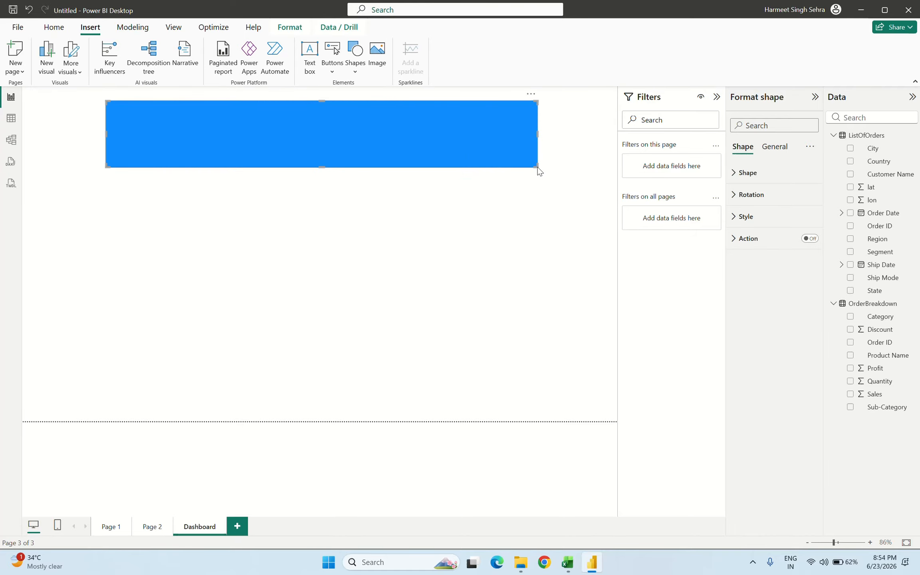
- Fill the banner rectangle with a light orange theme colour and turn on its shadow
right_click(249, 142)
left_click(231, 132)
right_click(286, 147)
left_click(267, 141)
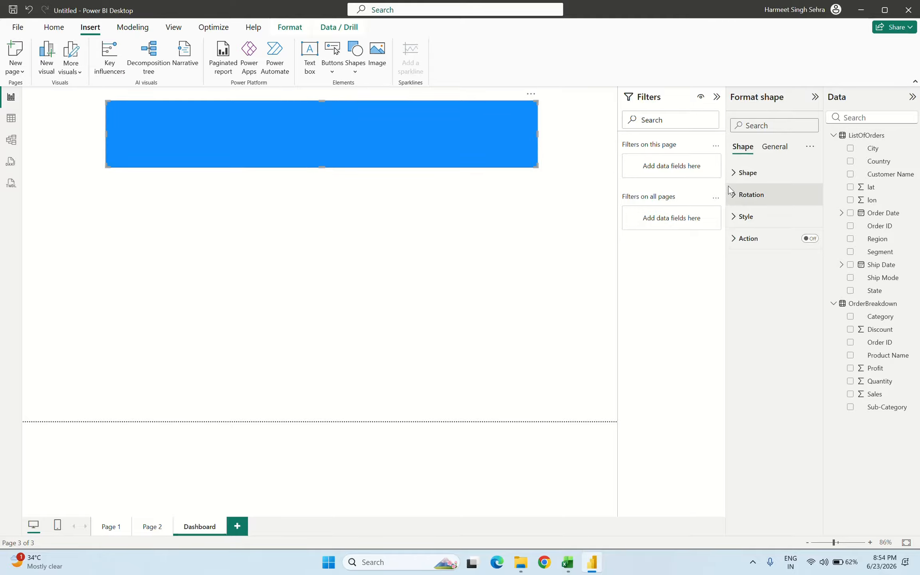
left_click(732, 215)
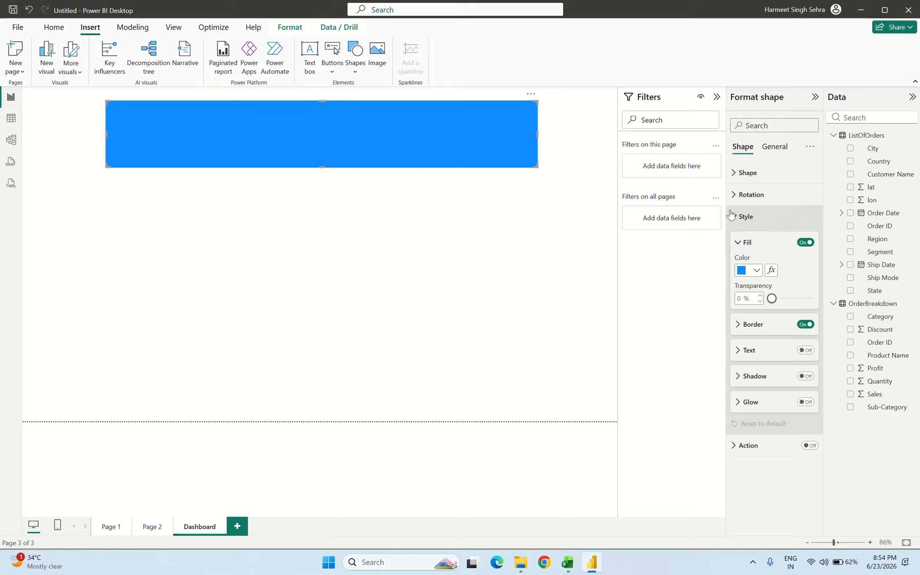
left_click(758, 271)
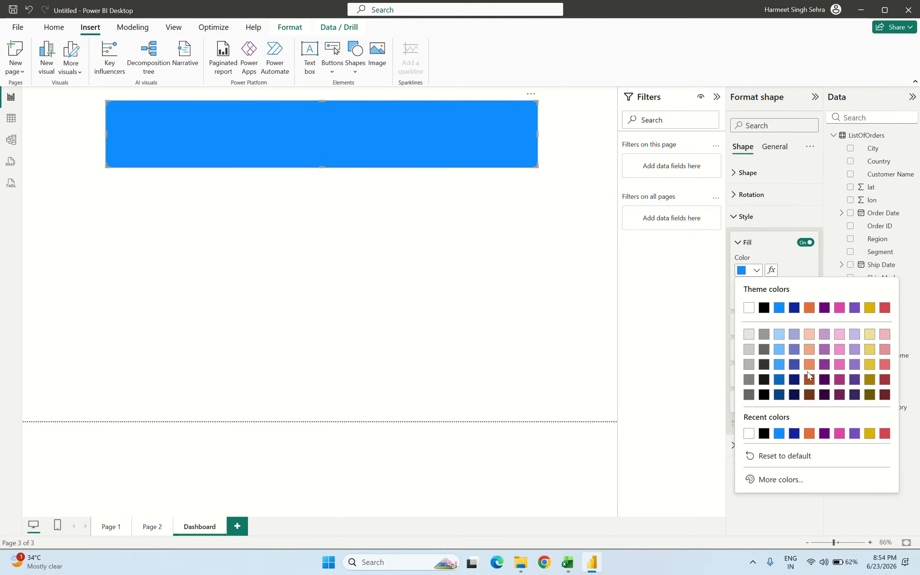
left_click(810, 371)
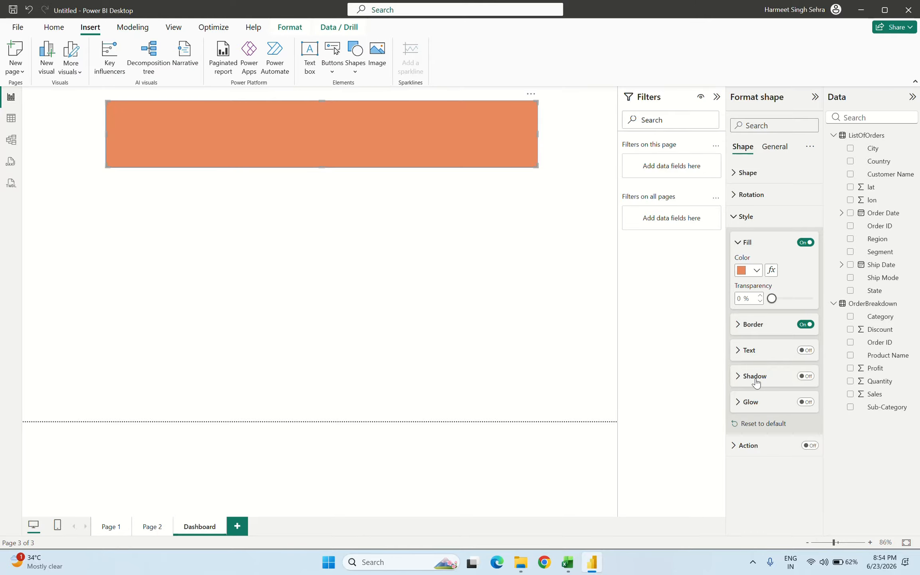
left_click(804, 378)
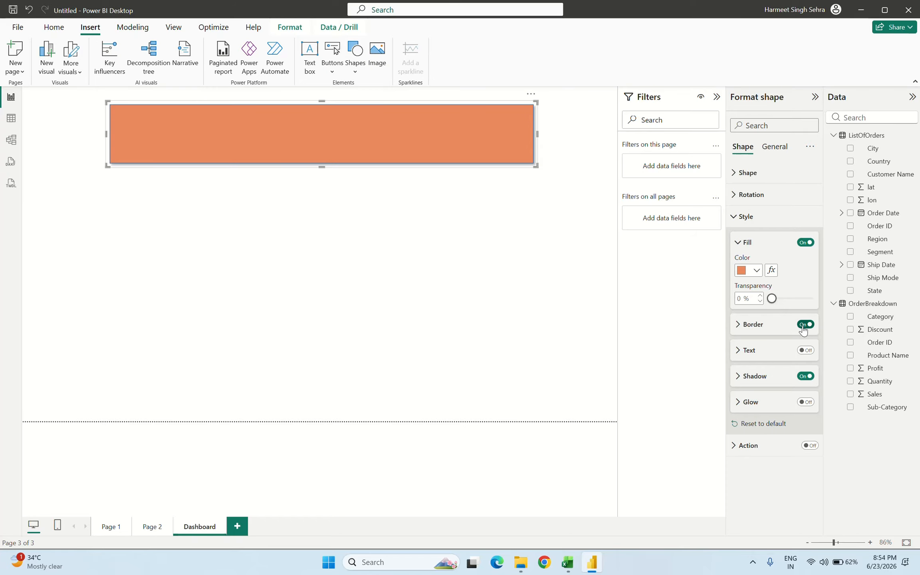
left_click(440, 218)
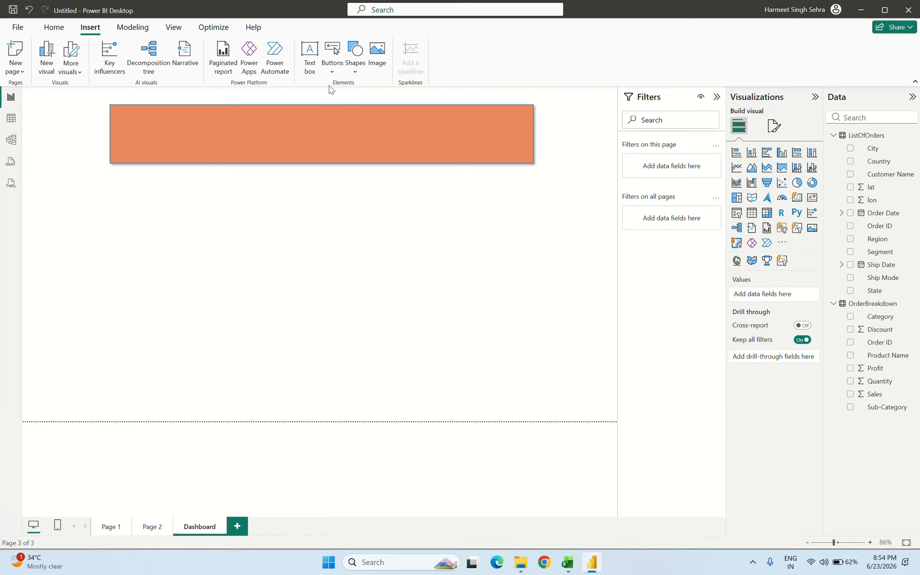
- Insert a text box and place it in the empty area below the banner, ready for text entry
left_click(310, 76)
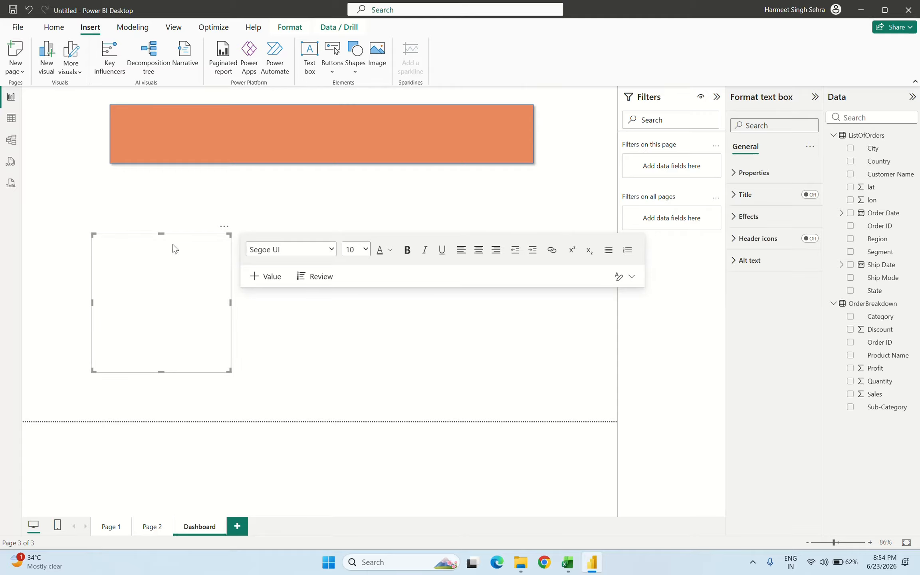
left_click_drag(175, 235, 345, 224)
left_click(324, 263)
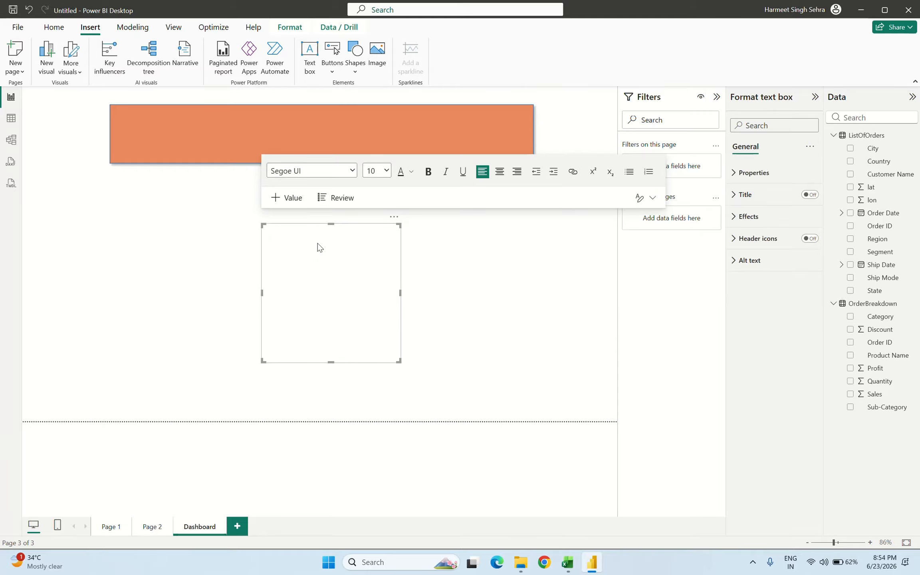
- Copy the workbook name AmazingMartEU2Geo from Excel's Save As dialog, return to Power BI and enter it in the text box
left_click(567, 563)
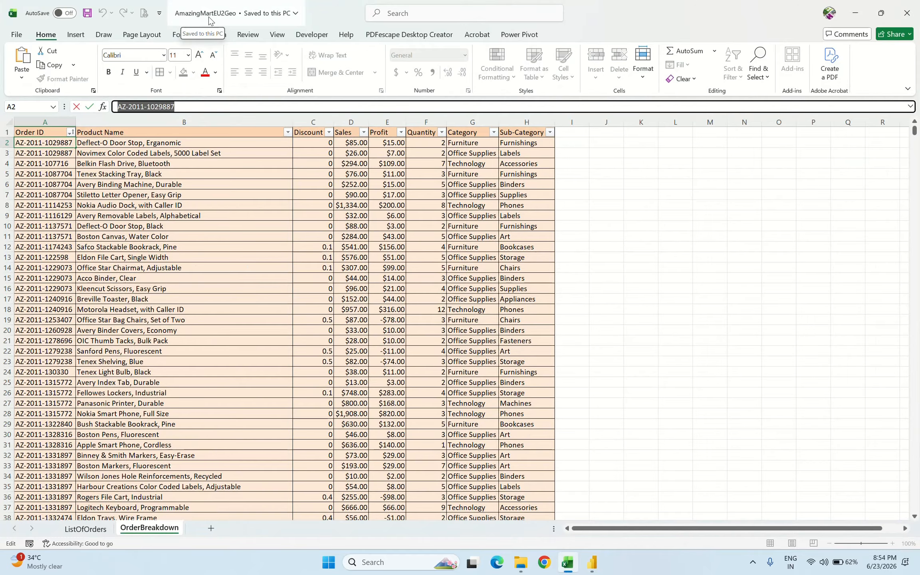
left_click(236, 180)
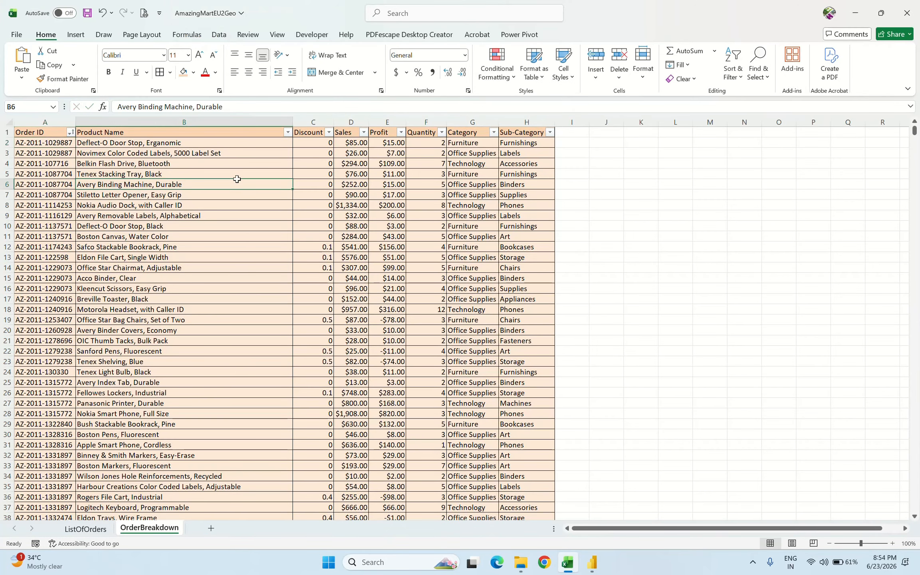
key("alt+f")
key("a")
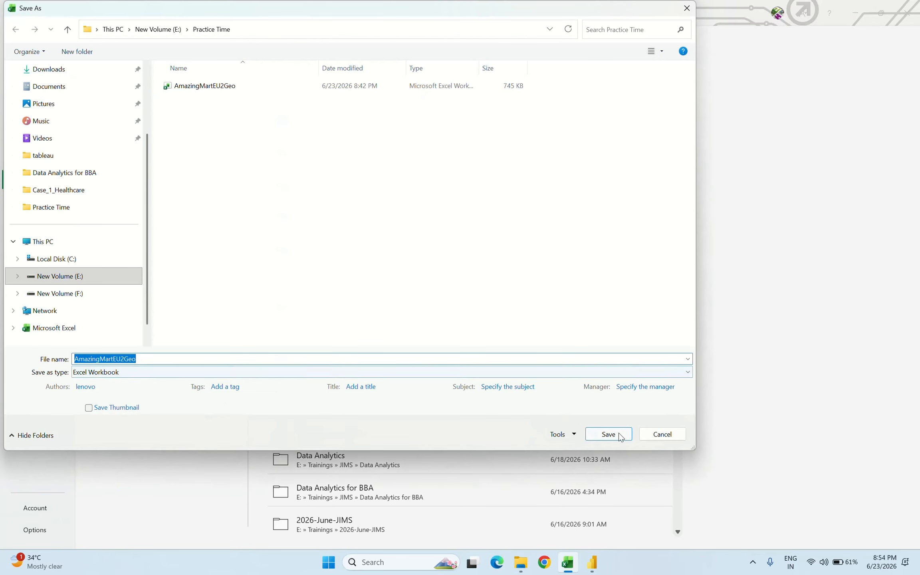
left_click(609, 434)
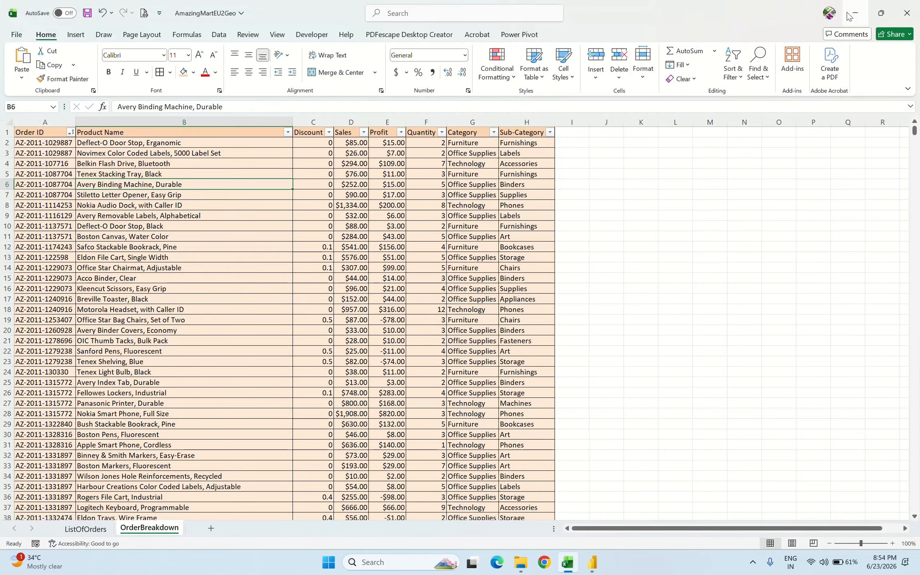
left_click(853, 13)
type("AmazingMartEU2Geo")
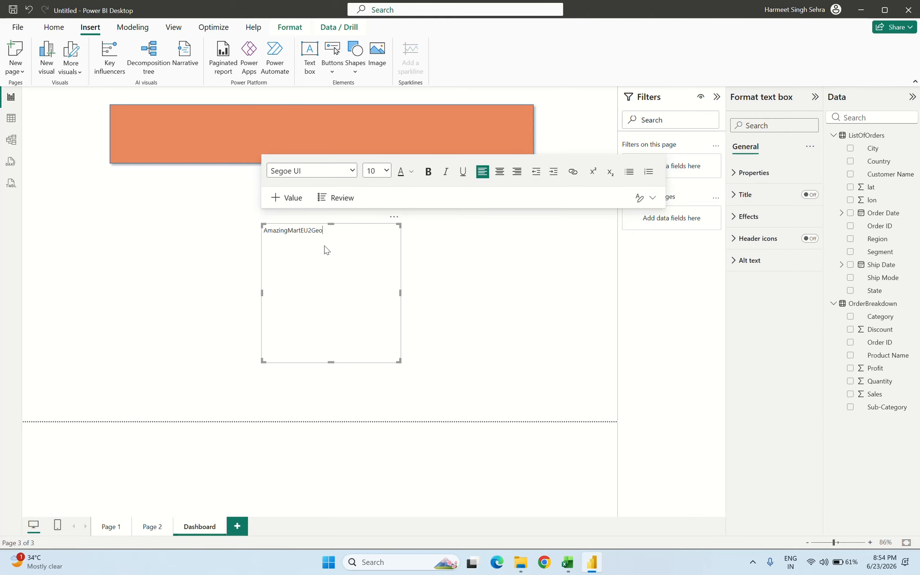
- Format the AmazingMartEU2Geo text as centred, bold, dark brown and size 28
key("ctrl+a")
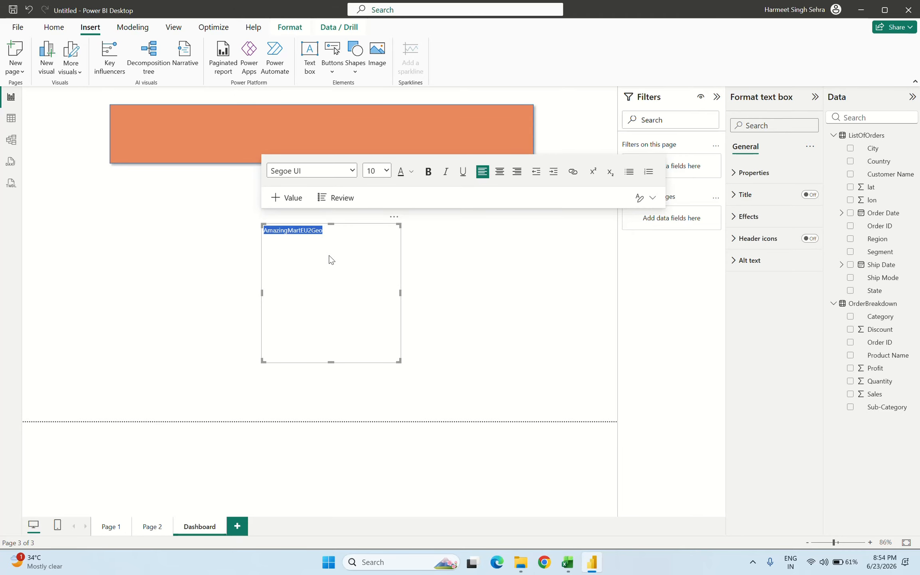
left_click(500, 172)
left_click(427, 172)
left_click(412, 171)
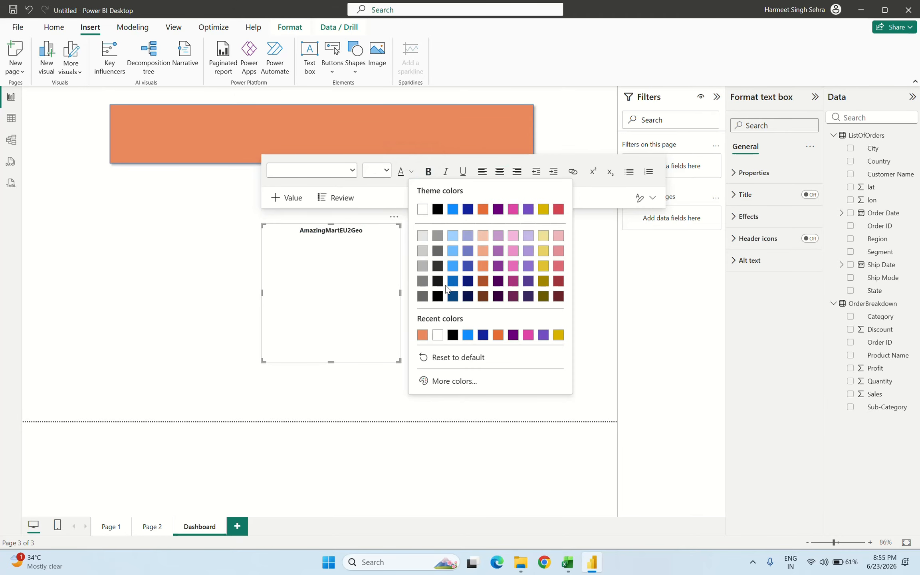
left_click(483, 296)
left_click(387, 172)
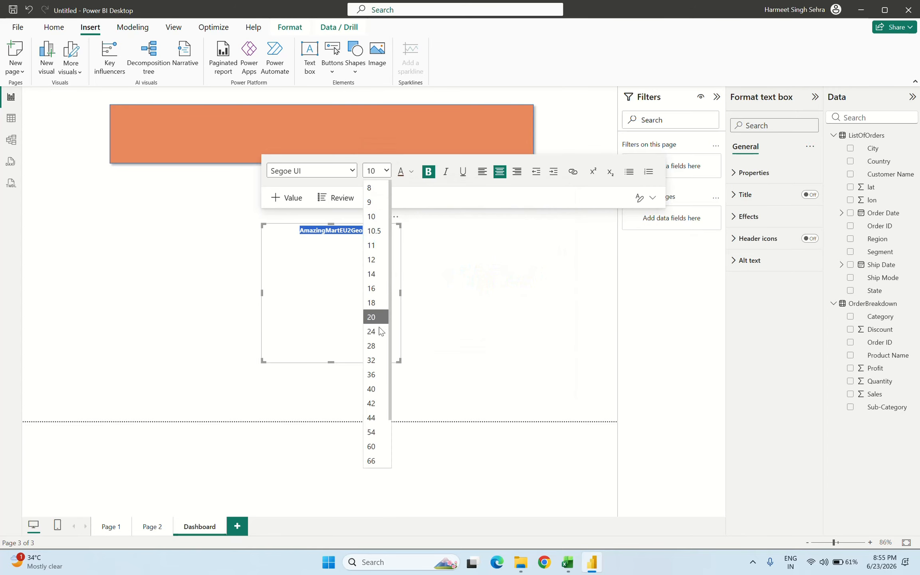
left_click(374, 358)
- Widen and shorten the text box to fit its one line of text, and move it onto the middle of the orange banner
left_click_drag(400, 293, 504, 293)
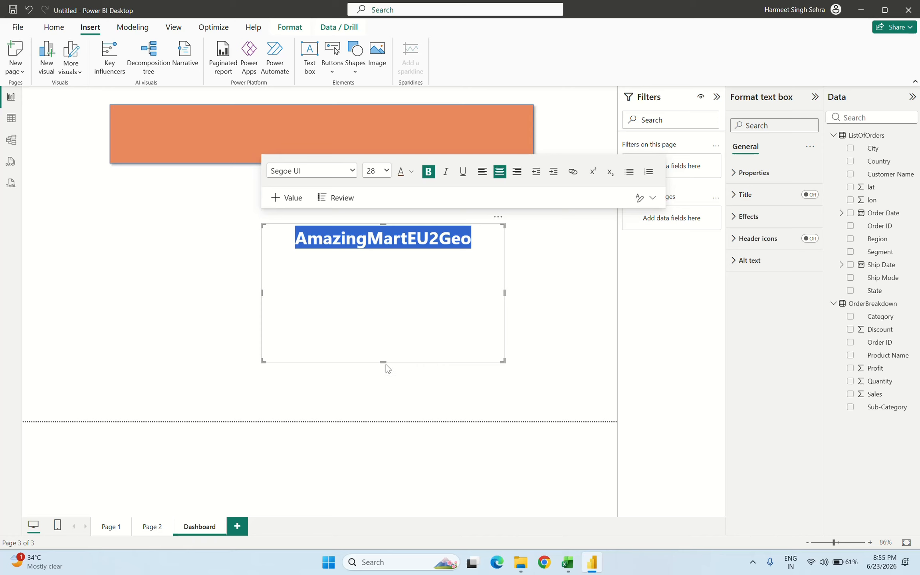
left_click_drag(386, 365, 381, 260)
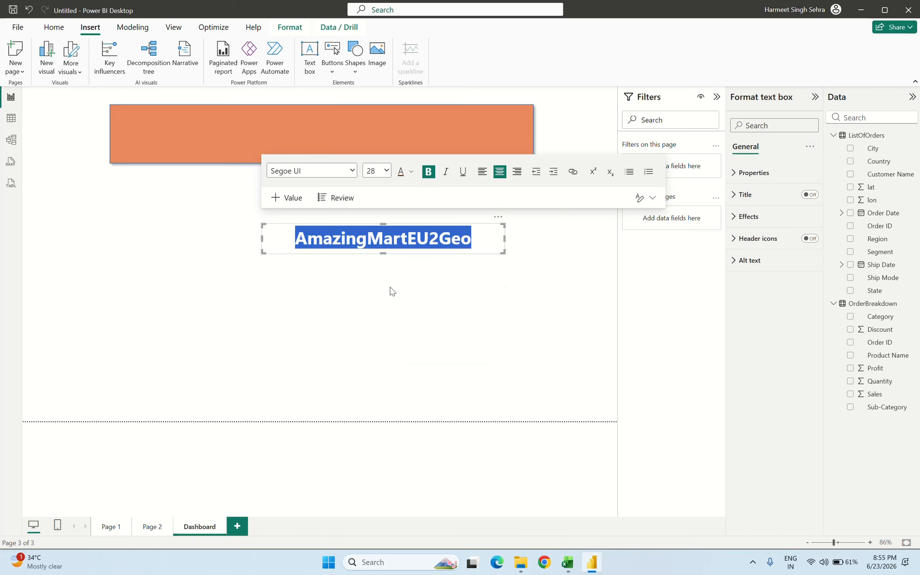
left_click(390, 287)
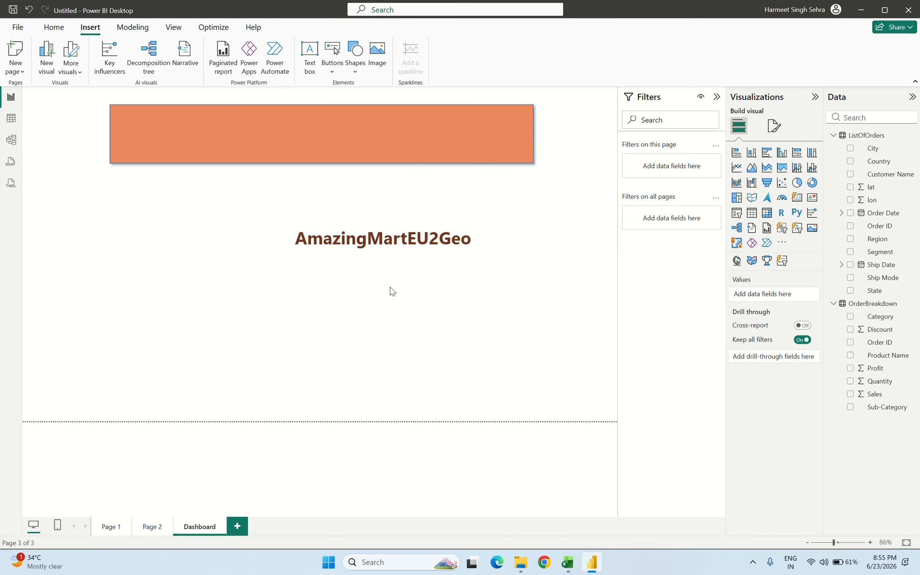
left_click(396, 251)
left_click_drag(391, 257, 327, 146)
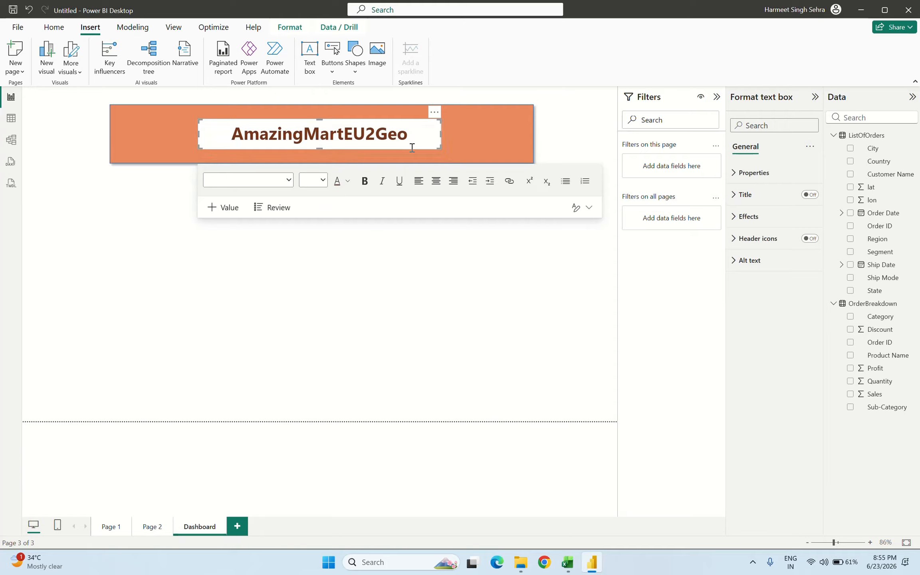
left_click(452, 220)
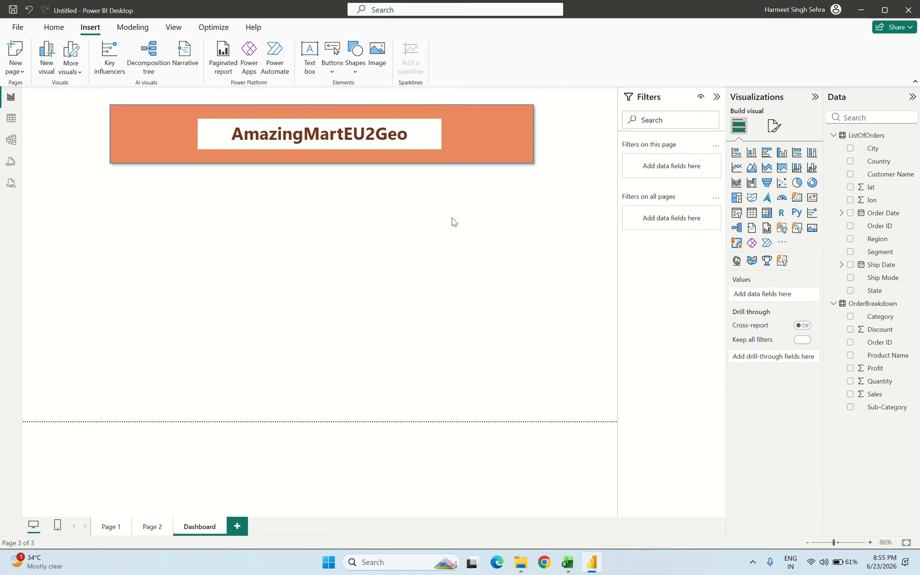
- Set the title text box's background to the light orange theme colour that matches the banner
left_click(423, 146)
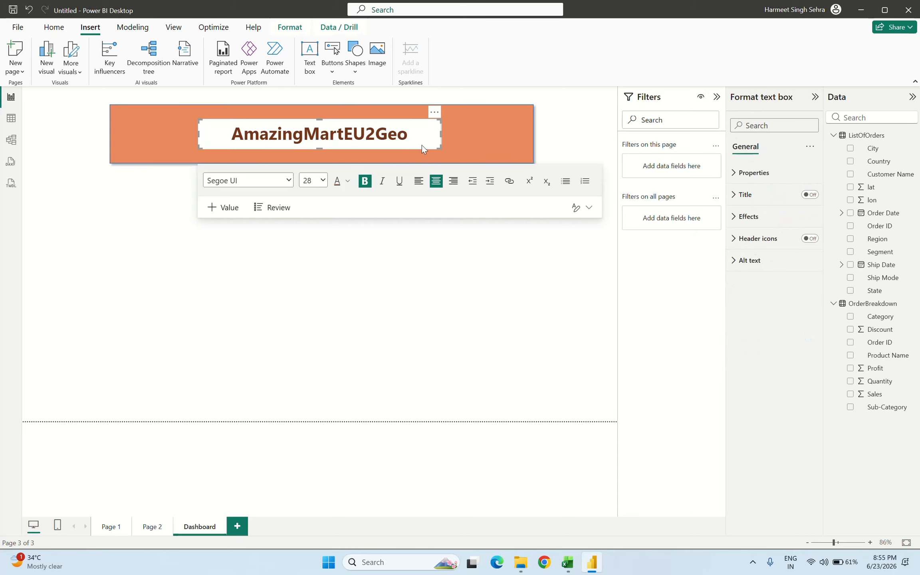
left_click(734, 224)
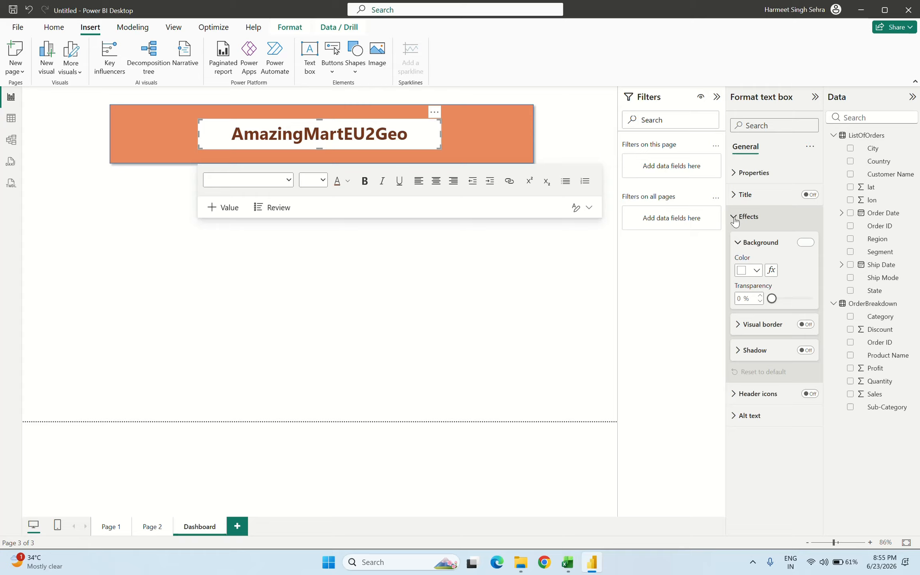
left_click(756, 272)
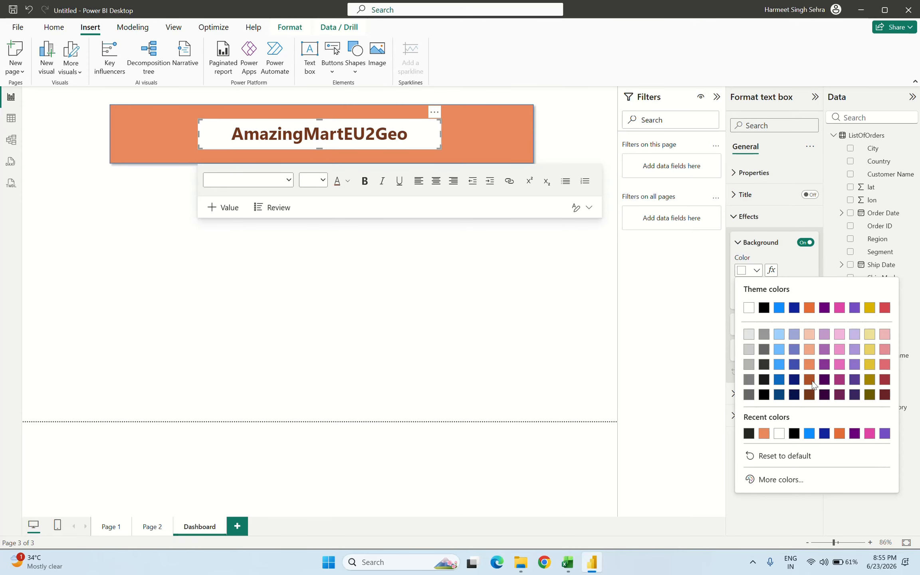
left_click(810, 366)
left_click(461, 273)
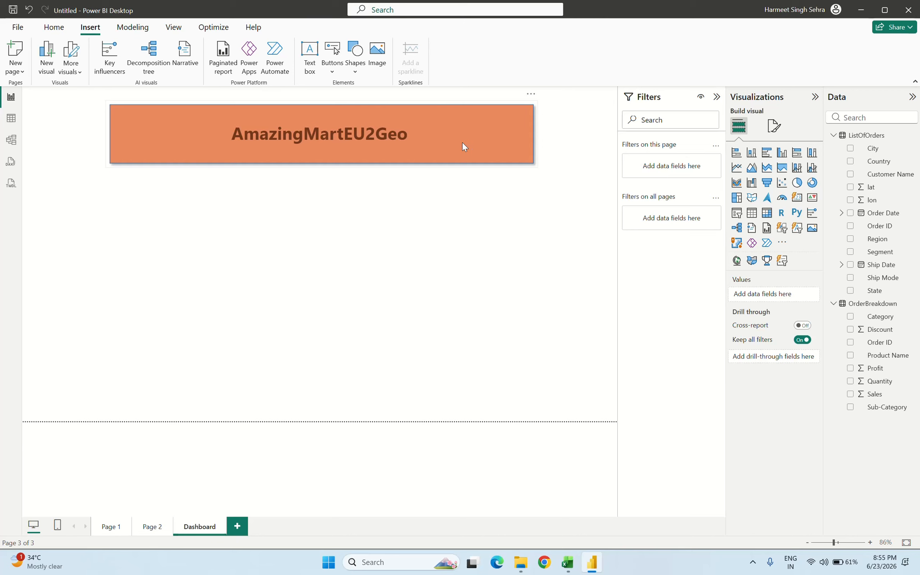
- Copy the Sales and Profit by Category bar chart from Page 1 to the Dashboard, place it under the banner's left part and enlarge it slightly
left_click(118, 528)
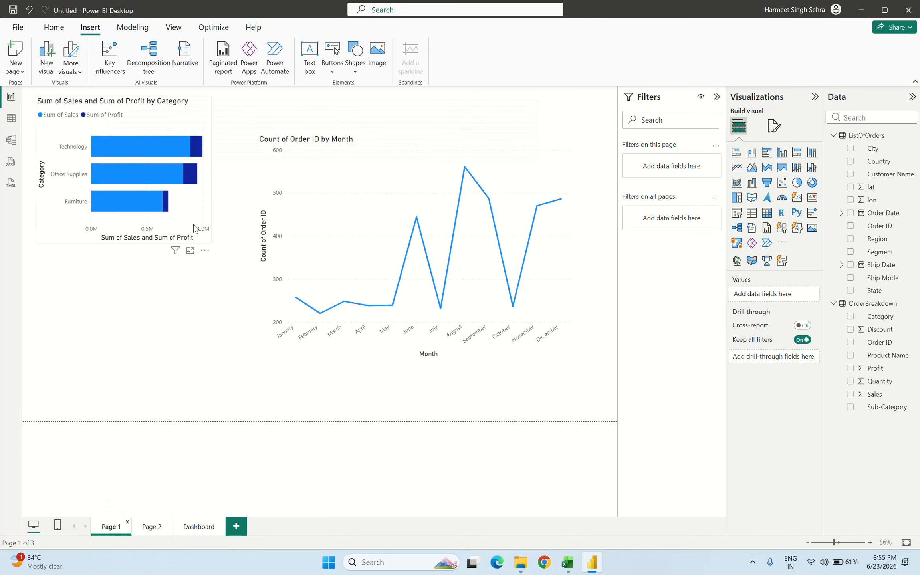
left_click(195, 211)
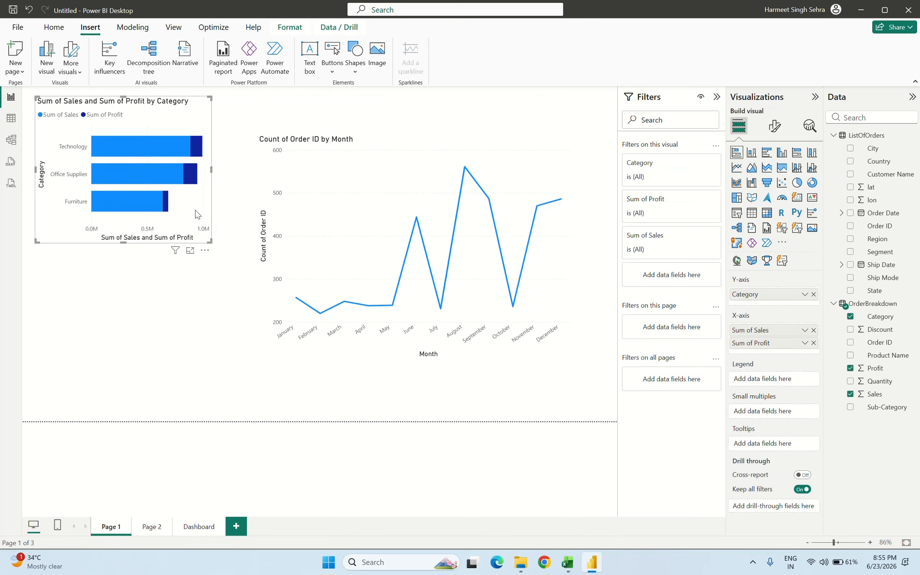
left_click(200, 527)
key("ctrl+v")
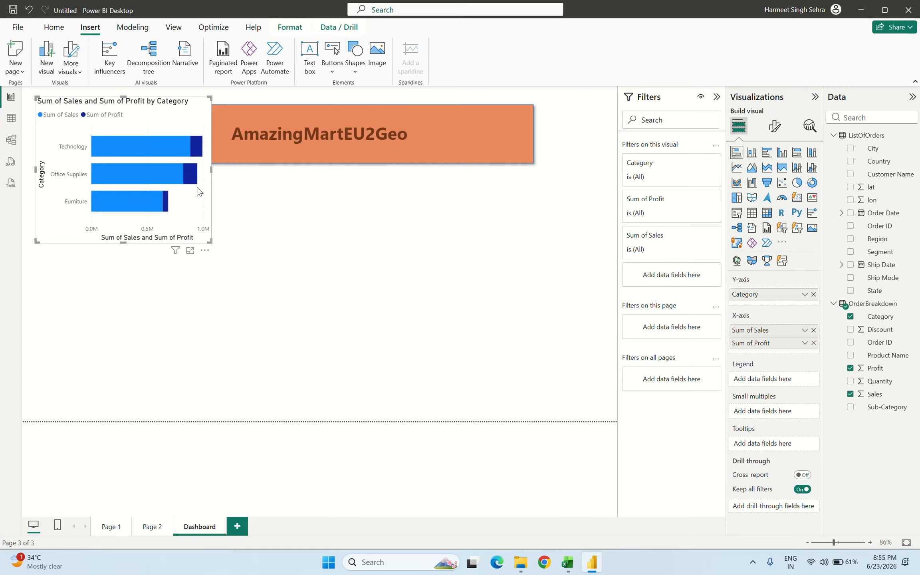
left_click_drag(192, 126, 269, 205)
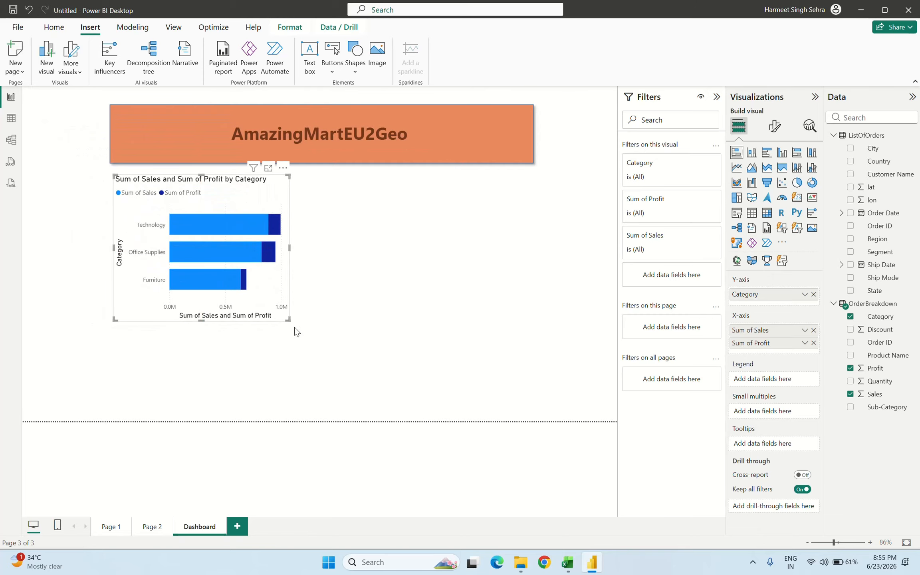
left_click_drag(288, 319, 303, 332)
- Copy the Count of Order ID by Month line chart from Page 1 to the Dashboard and move it below the banner, flush with its right edge
left_click(110, 527)
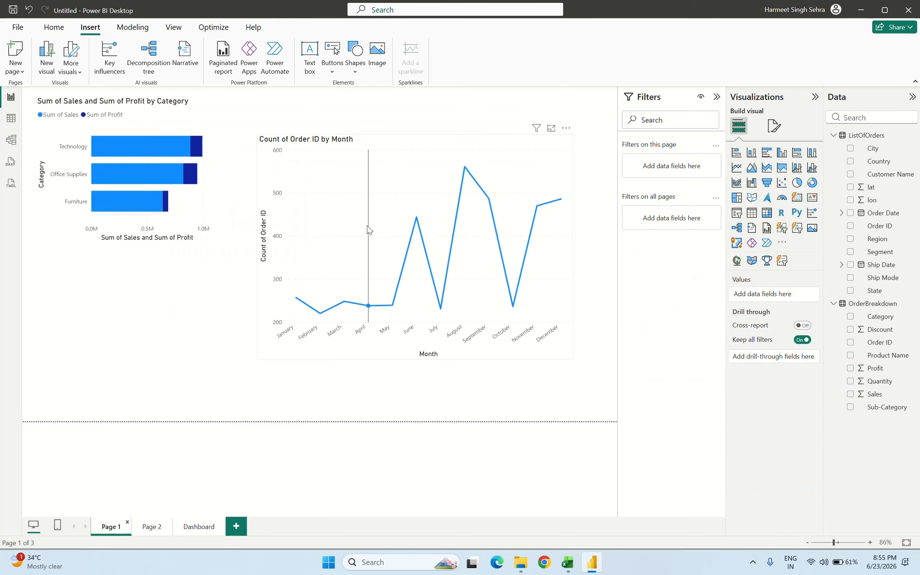
left_click(371, 161)
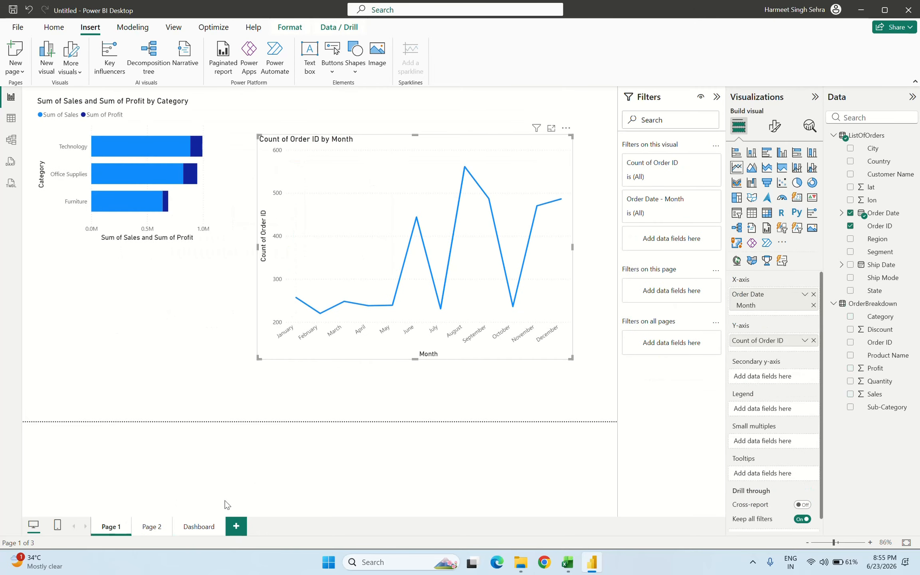
left_click(199, 527)
key("ctrl+v")
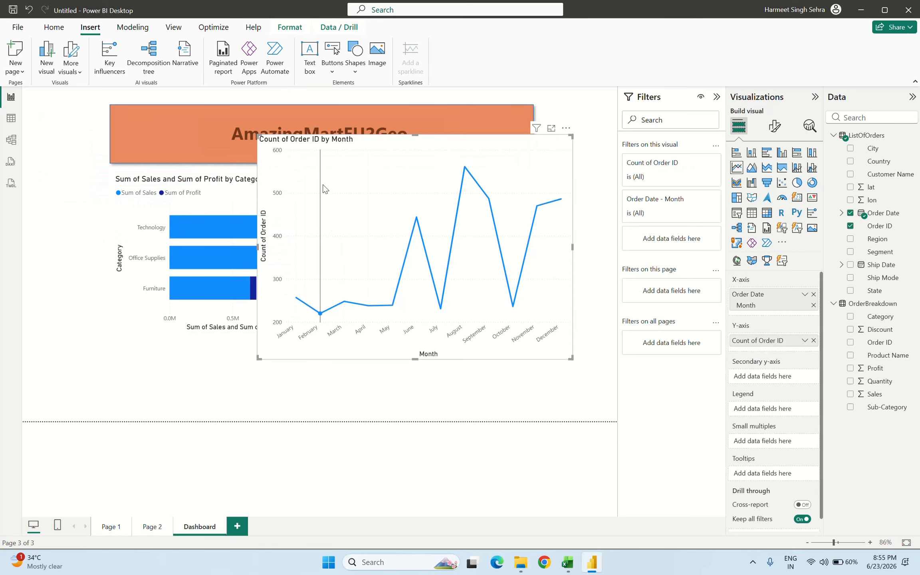
left_click_drag(384, 163, 353, 200)
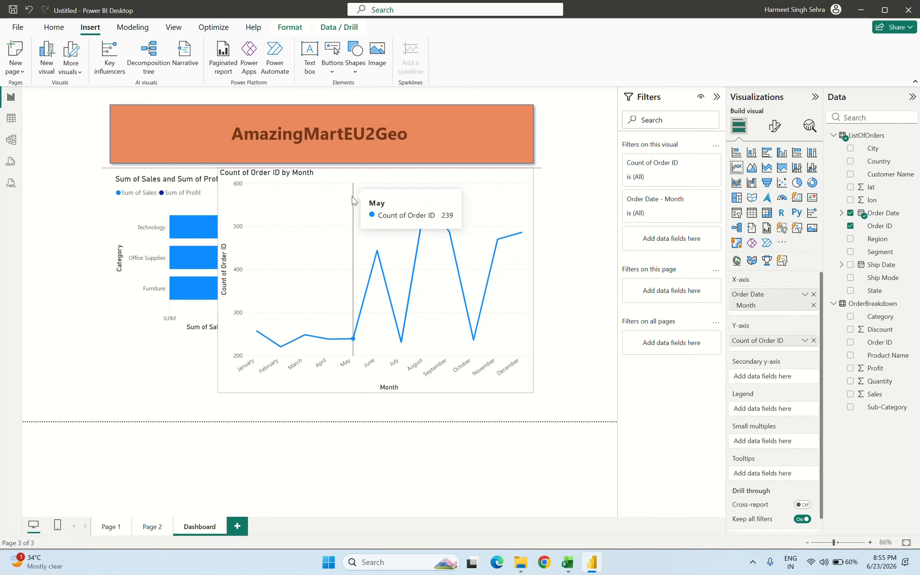
- Shrink the line chart to fit beside the bar chart and align its upper and lower edges with it
left_click_drag(218, 393, 318, 334)
left_click(333, 363)
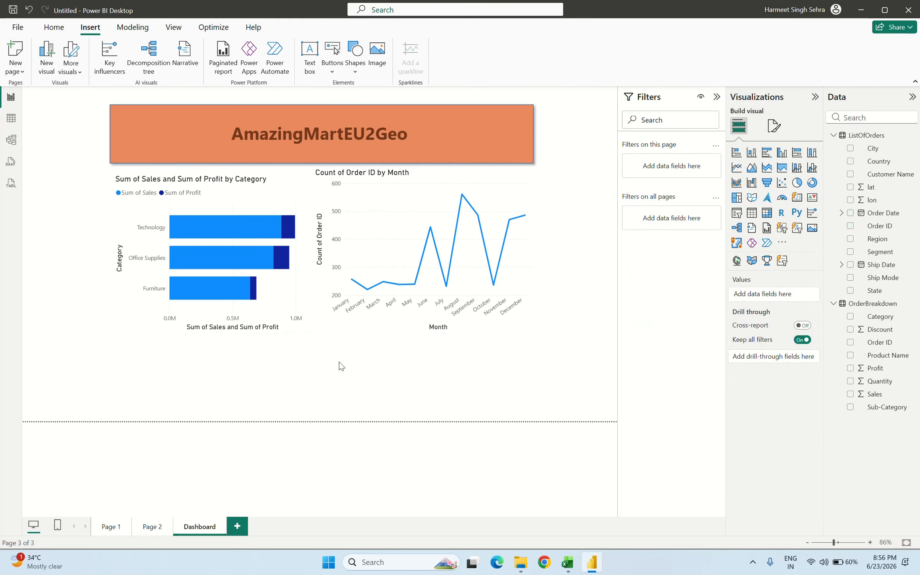
left_click(462, 187)
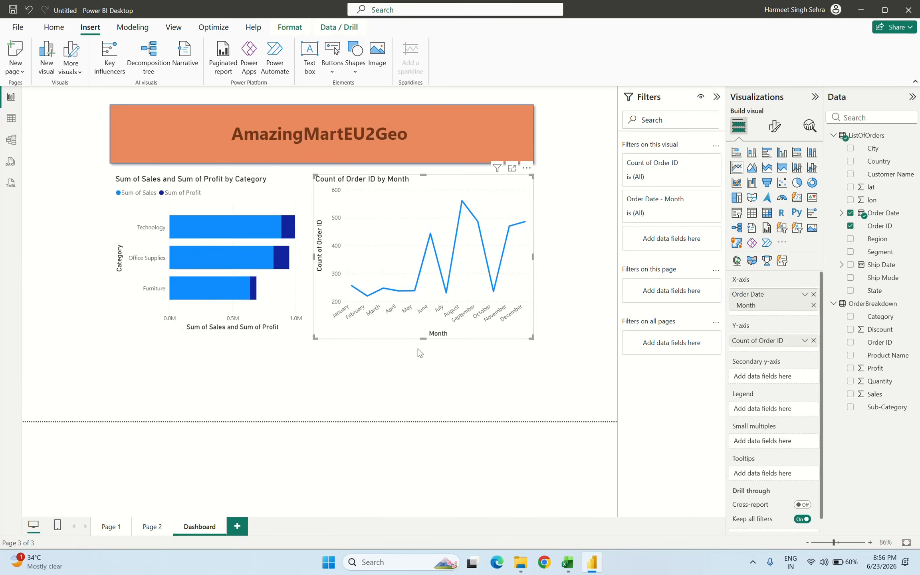
left_click_drag(423, 336, 424, 332)
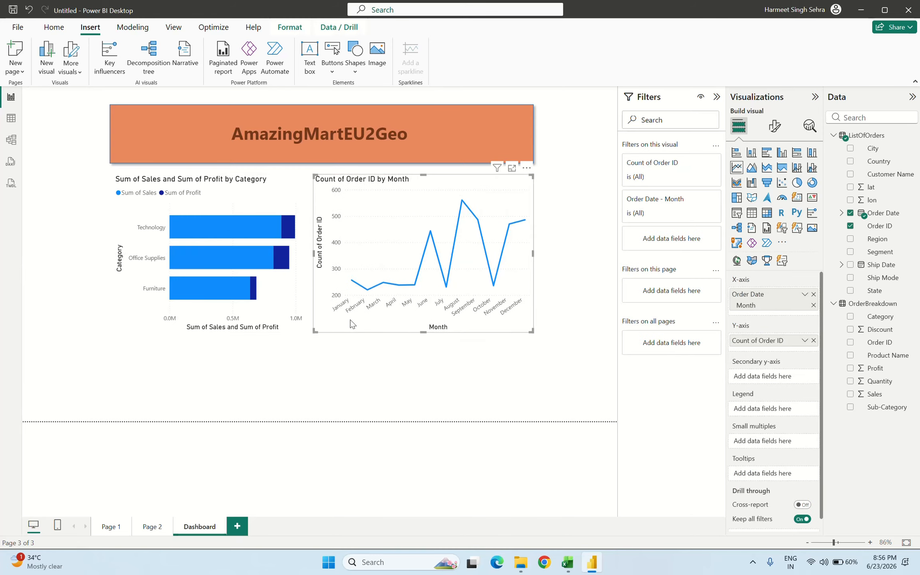
left_click(396, 386)
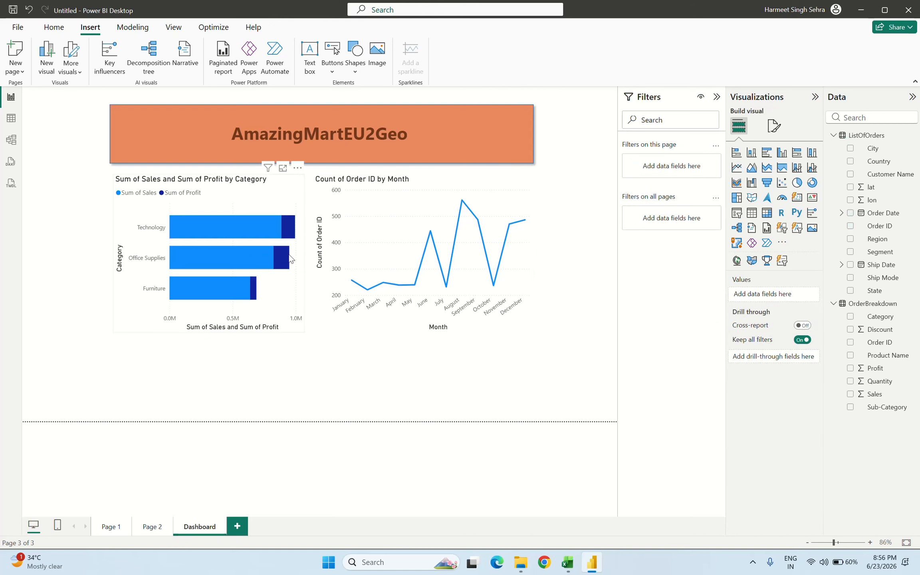
- Turn on the visual border and shadow for the Sales and Profit by Category bar chart, keeping its background on
left_click(279, 207)
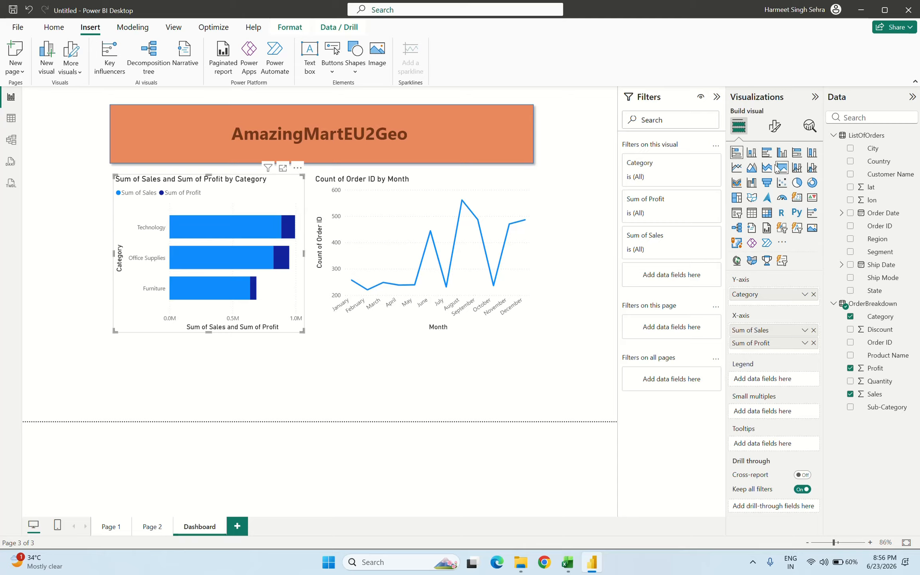
left_click(775, 128)
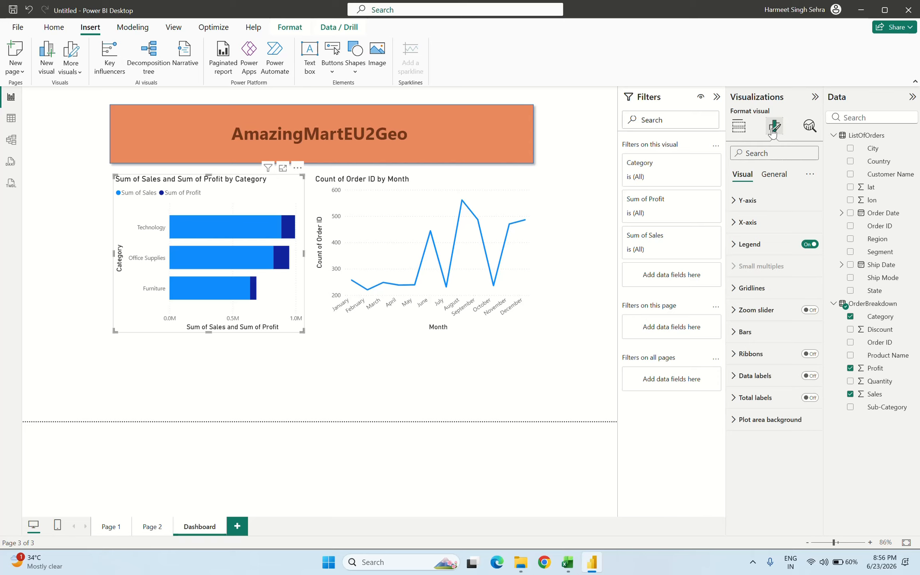
left_click(775, 179)
left_click(733, 250)
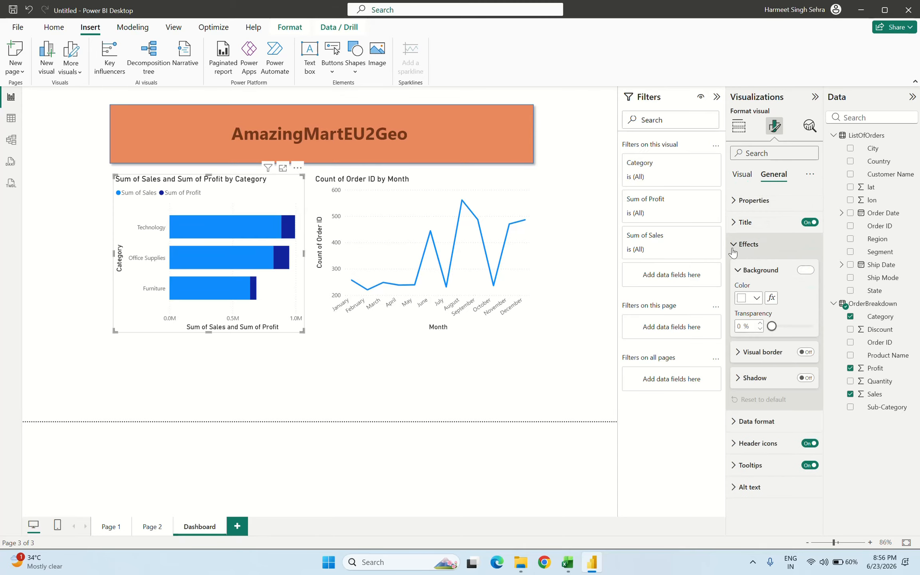
left_click(806, 270)
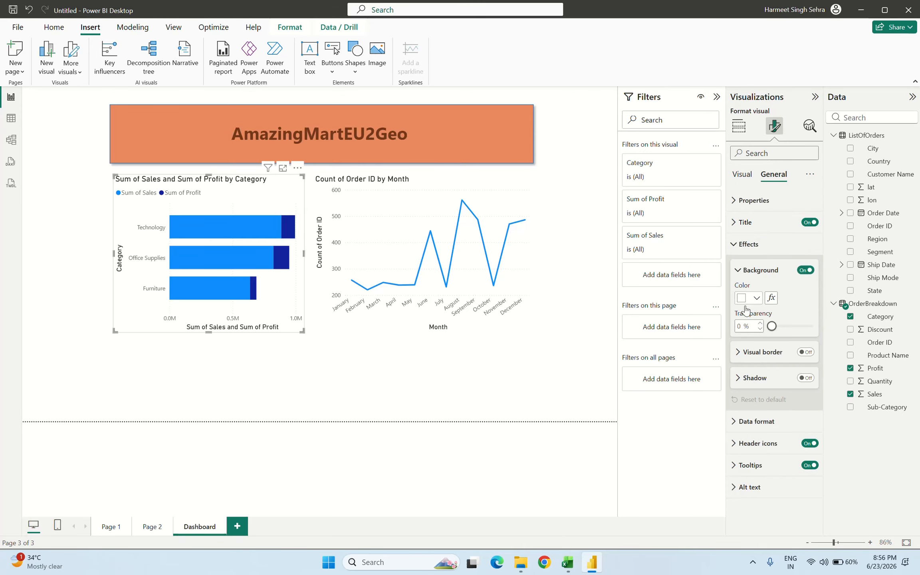
left_click(805, 352)
left_click(806, 378)
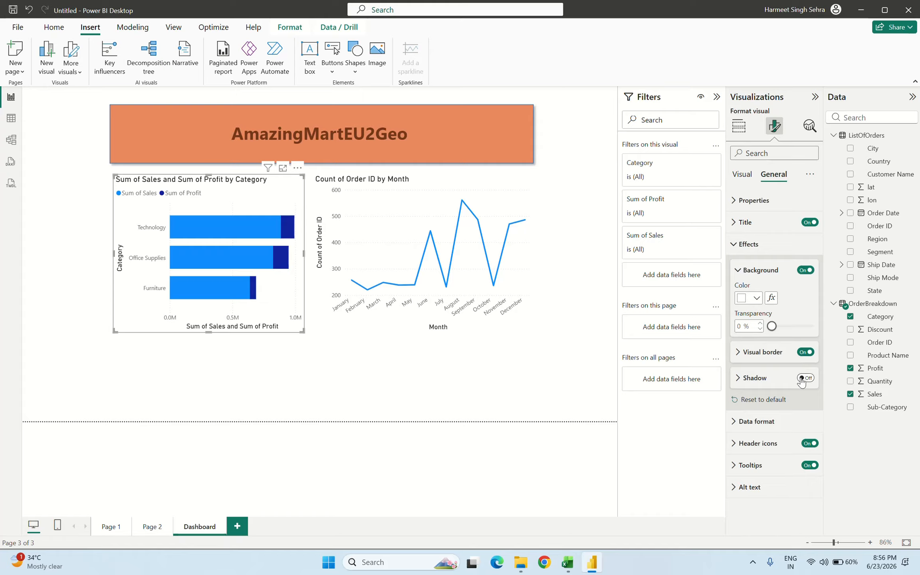
left_click(390, 364)
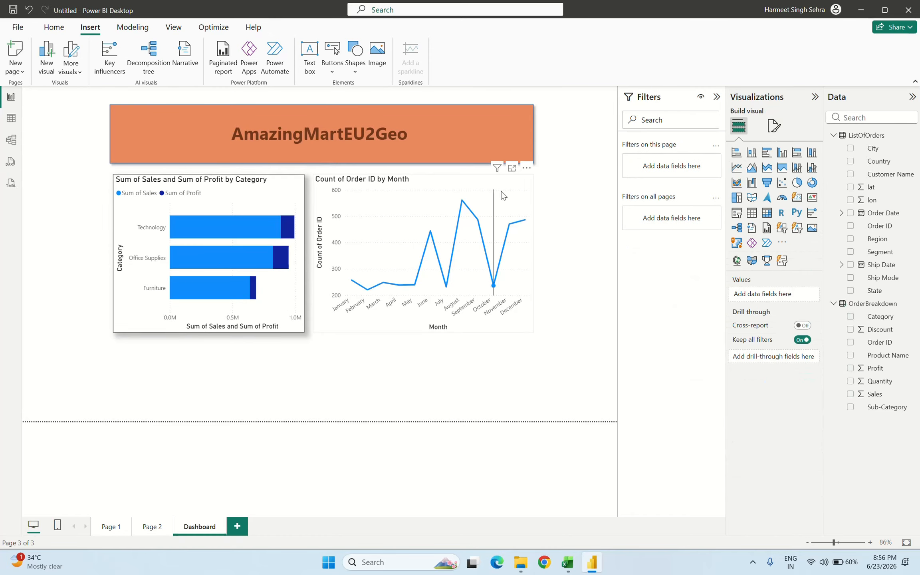
- Give the Count of Order ID by Month line chart the same visual border and shadow, keeping its background on
left_click(498, 180)
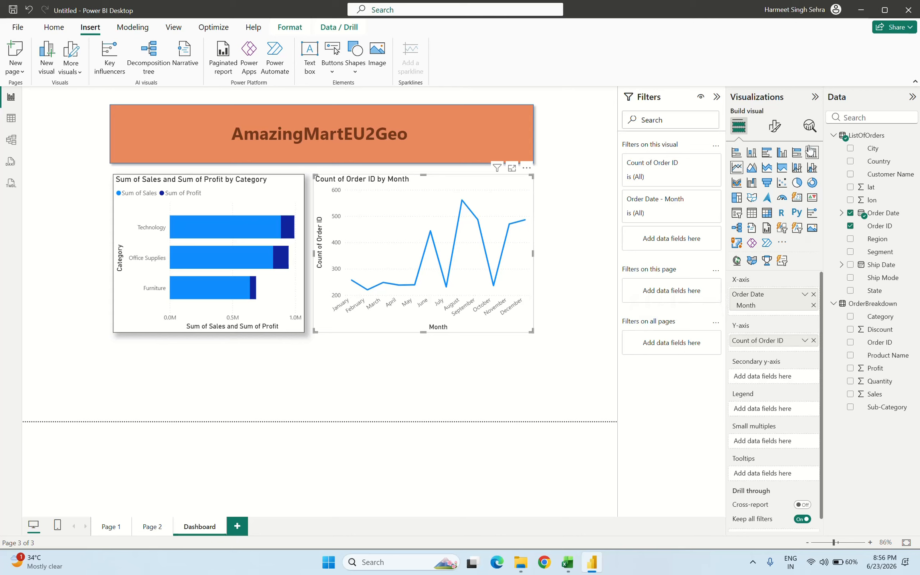
left_click(775, 127)
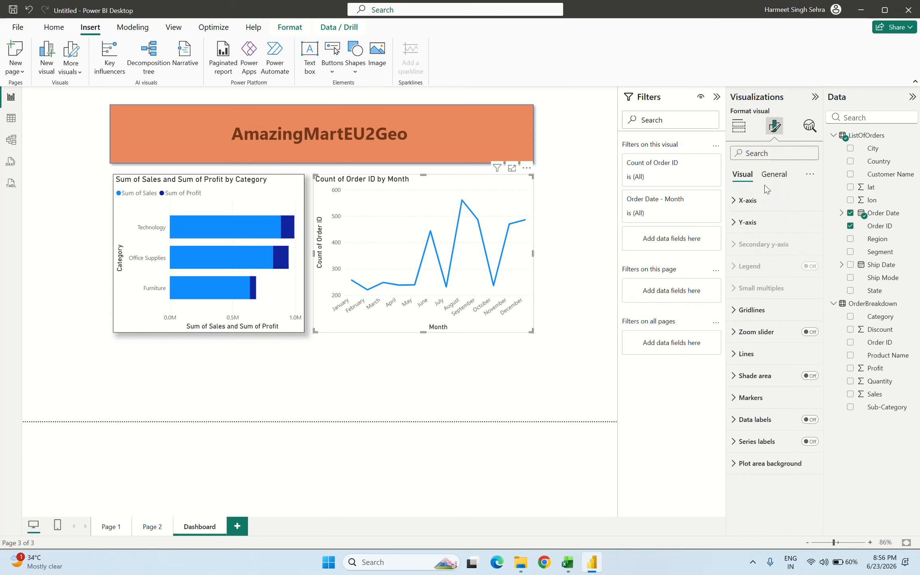
left_click(774, 174)
left_click(759, 244)
left_click(806, 270)
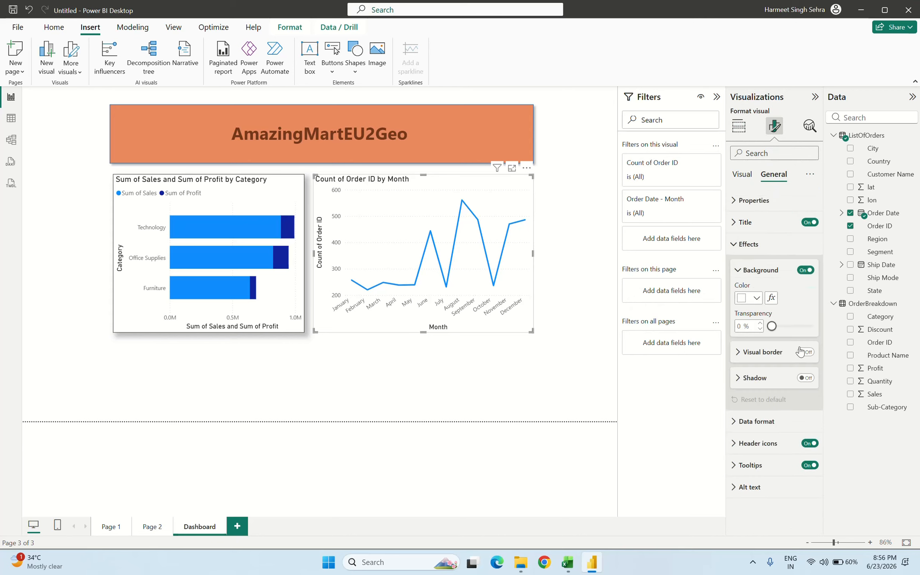
left_click(806, 352)
left_click(806, 378)
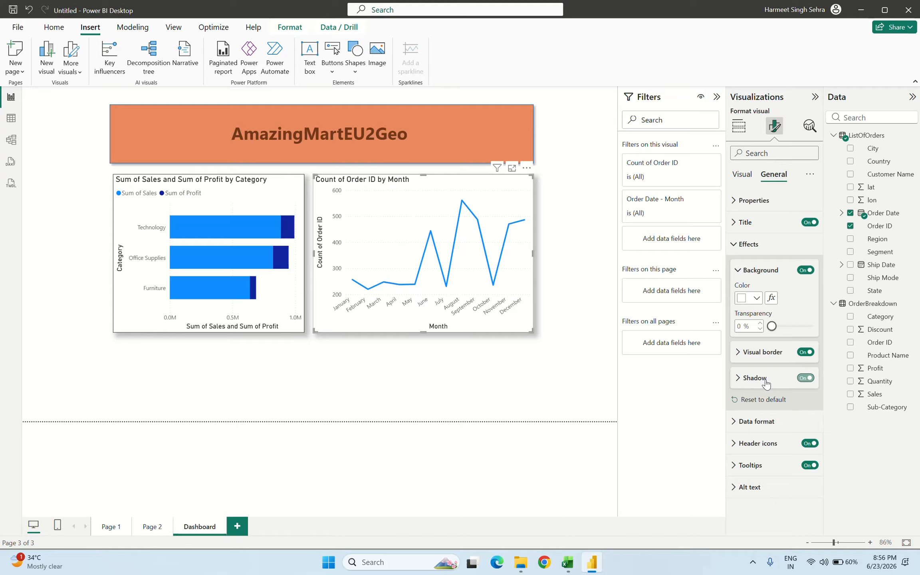
left_click(540, 379)
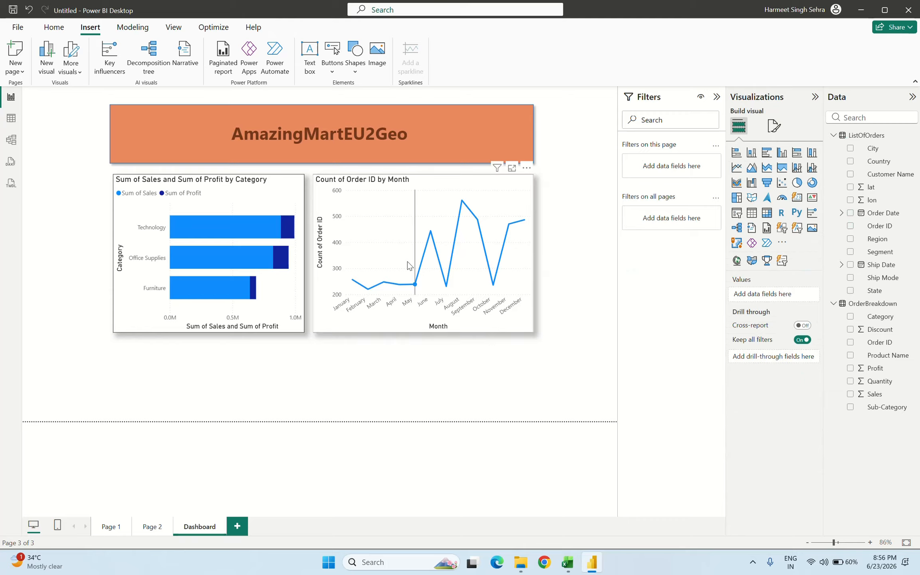
left_click(152, 527)
left_click(119, 529)
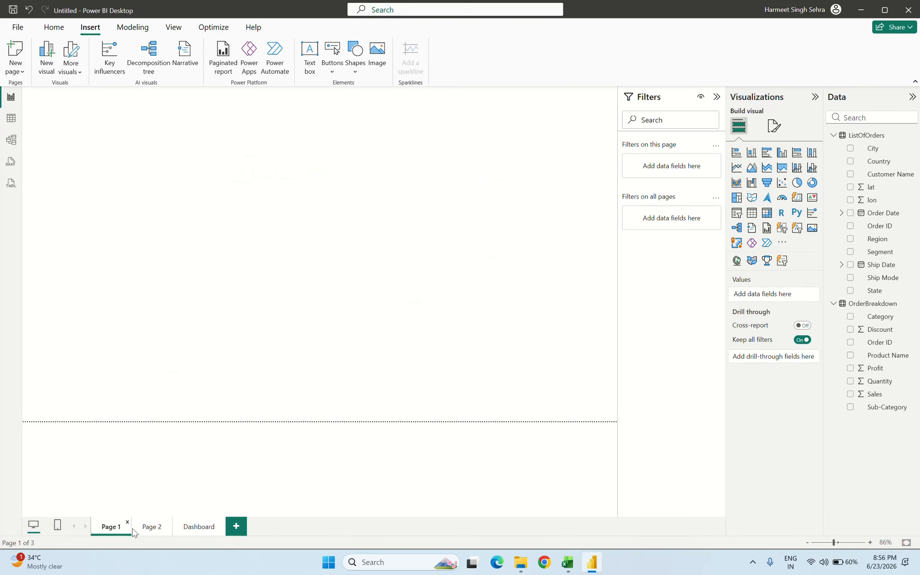
left_click(146, 529)
left_click(127, 531)
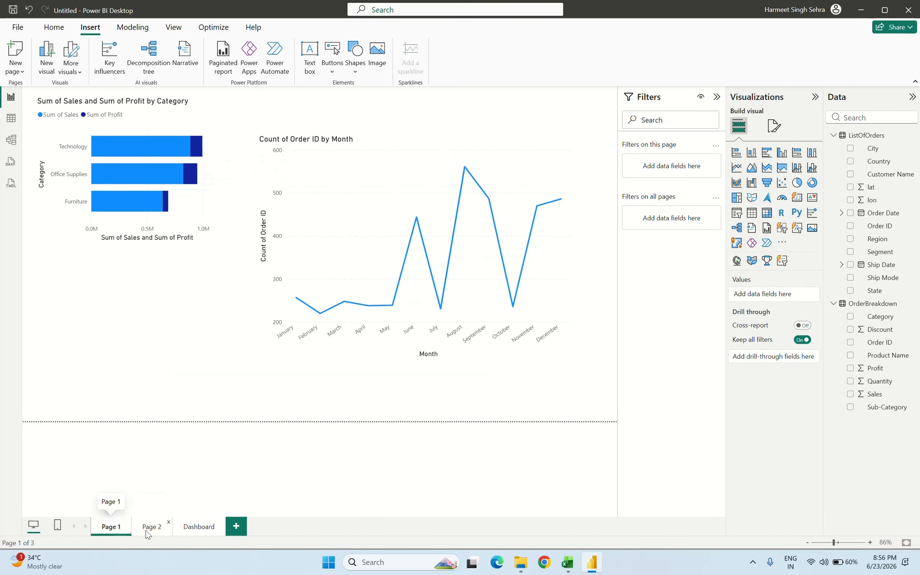
left_click(146, 531)
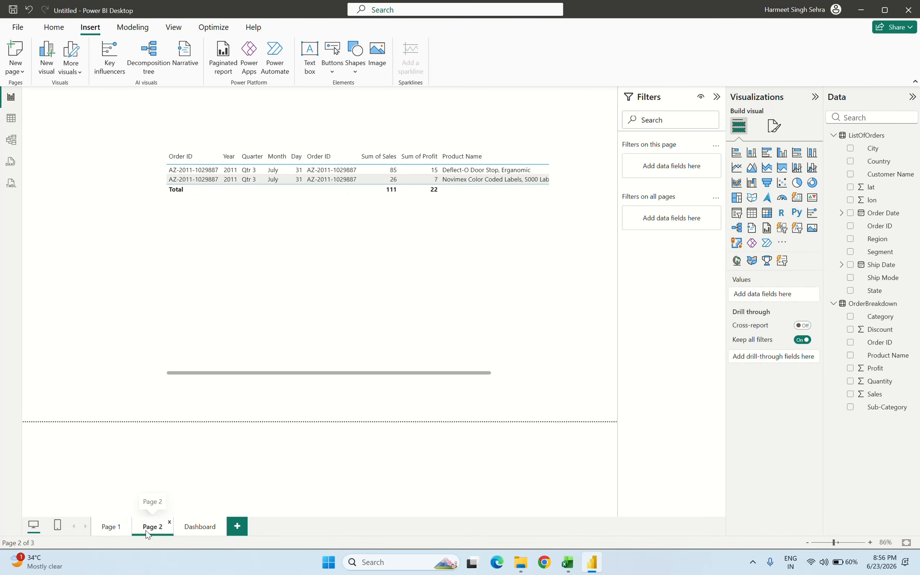
left_click(197, 529)
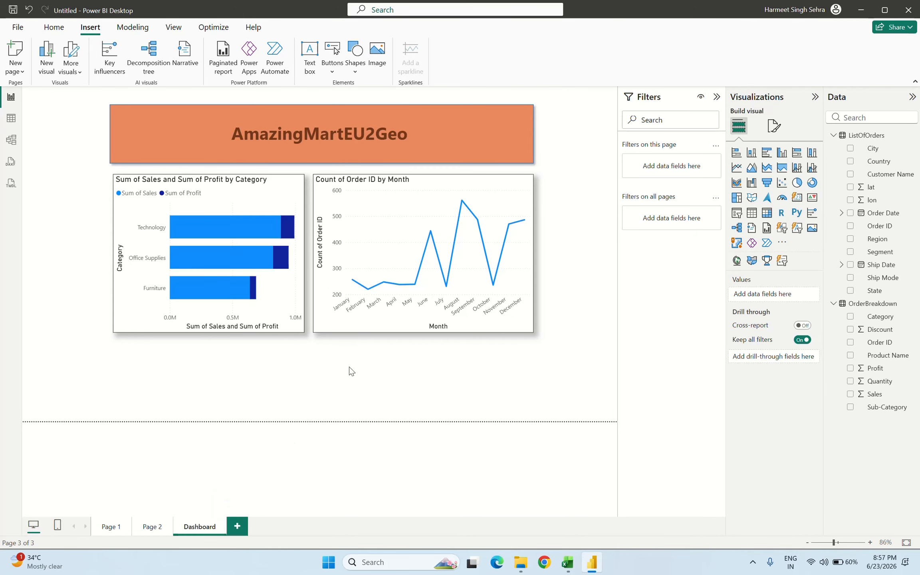
- Copy the banner, title and both charts from the Dashboard onto a new page named Dashboard 2
key("ctrl+a")
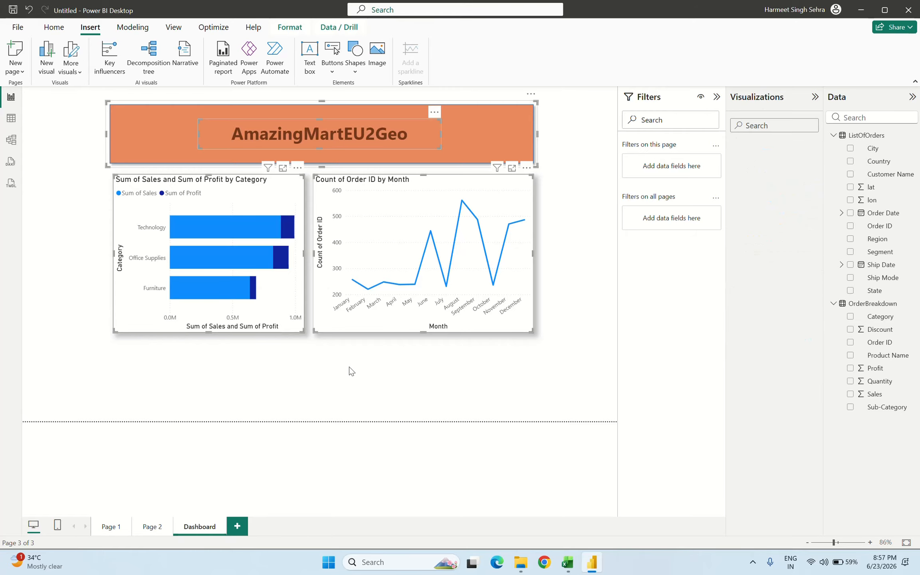
left_click(244, 532)
right_click(244, 527)
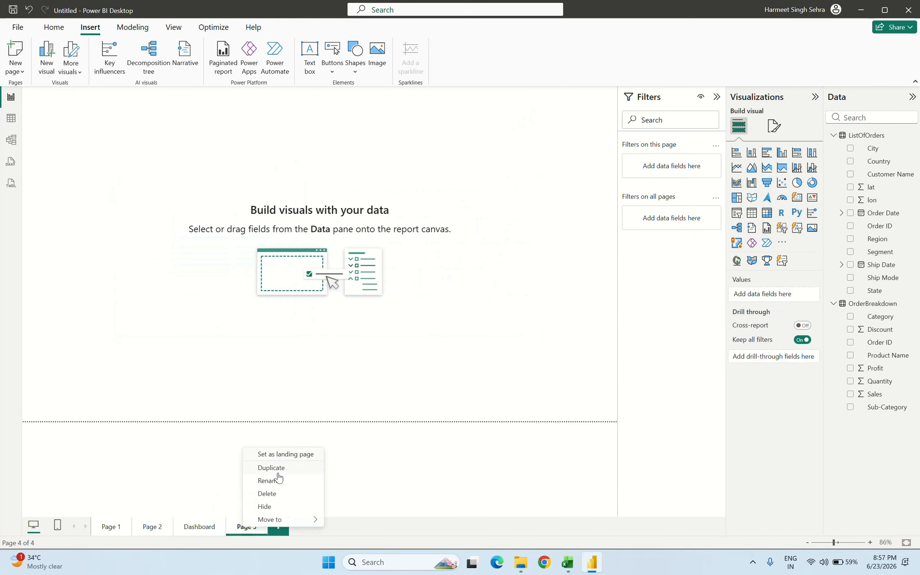
left_click(278, 479)
type("D")
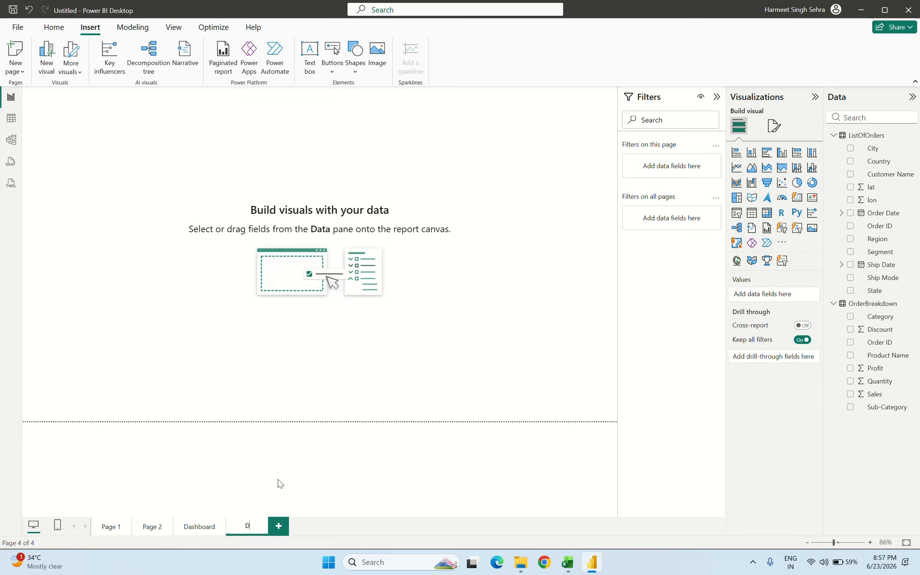
type("ashboard 2")
key("Return")
key("ctrl+v")
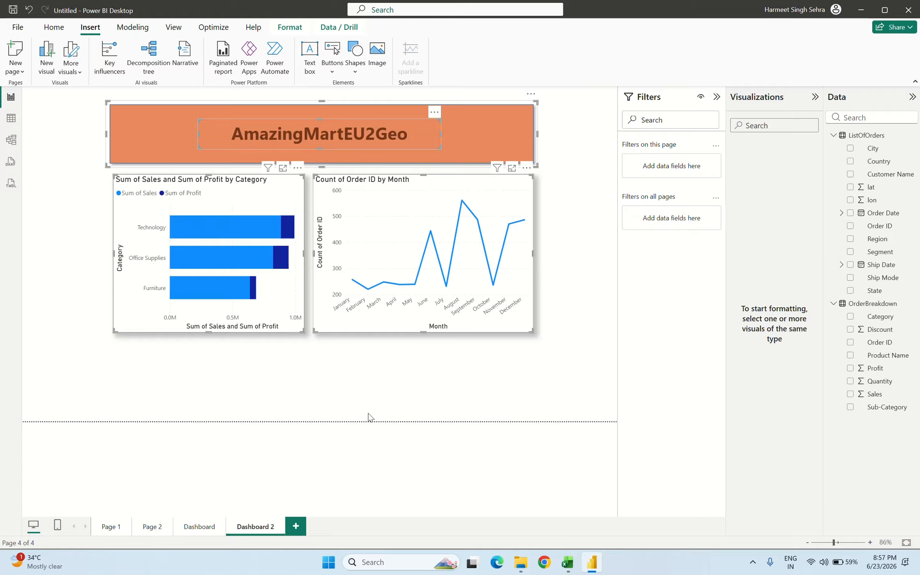
- Delete the Sales and Profit by Category bar chart and the Order ID by Month line chart from Dashboard 2
left_click(393, 382)
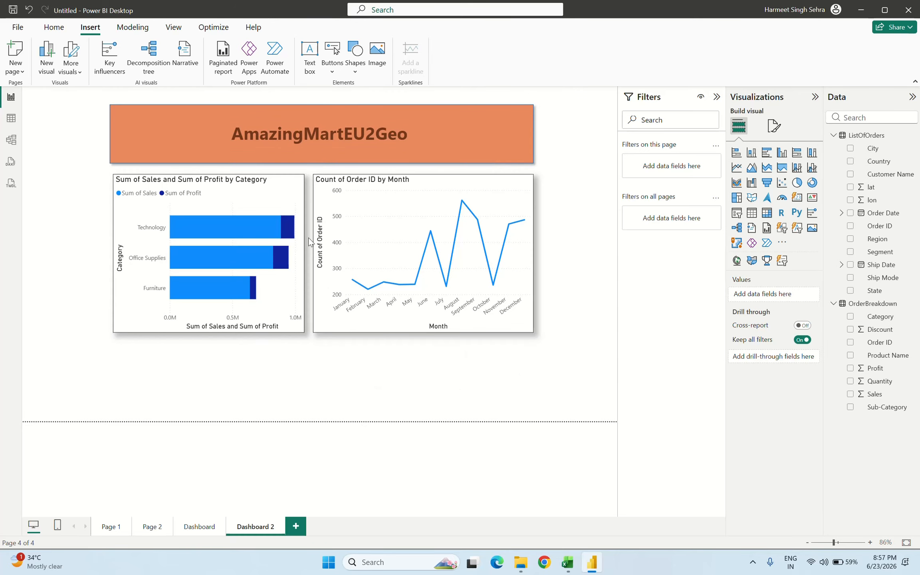
left_click(255, 208)
key("Delete")
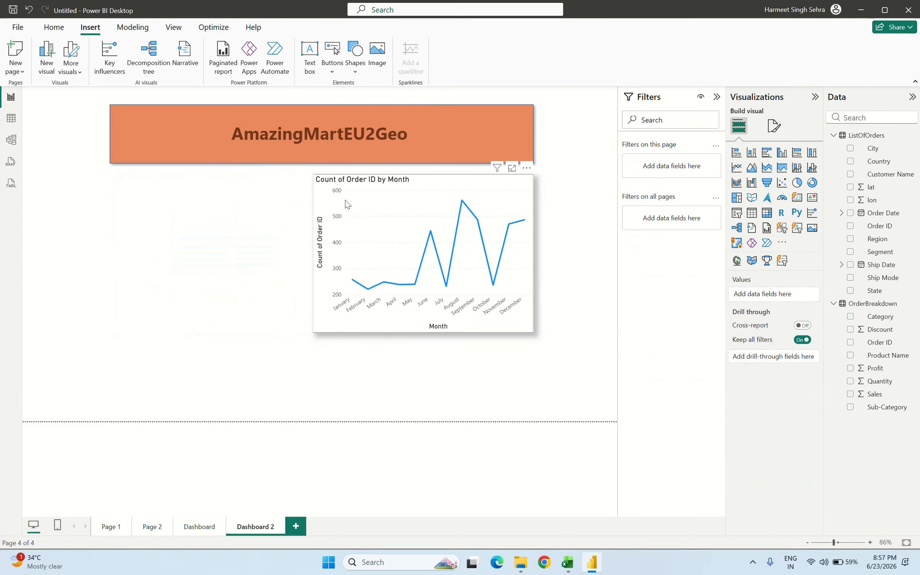
left_click(378, 200)
key("Delete")
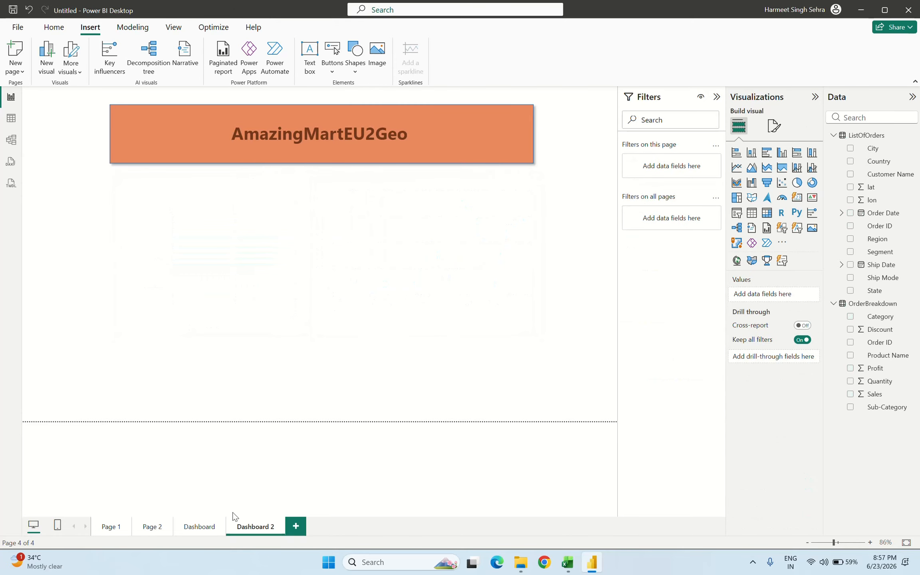
- Copy the order table from Page 2 onto Dashboard 2, place it beneath the banner, and widen it to the banner's right edge
left_click(160, 528)
left_click(280, 237)
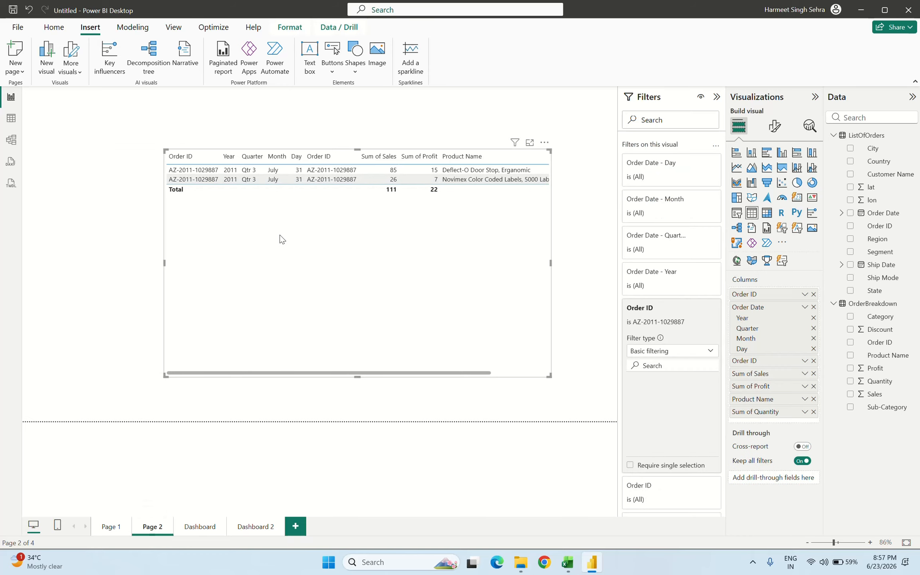
left_click_drag(281, 238, 303, 282)
left_click(264, 526)
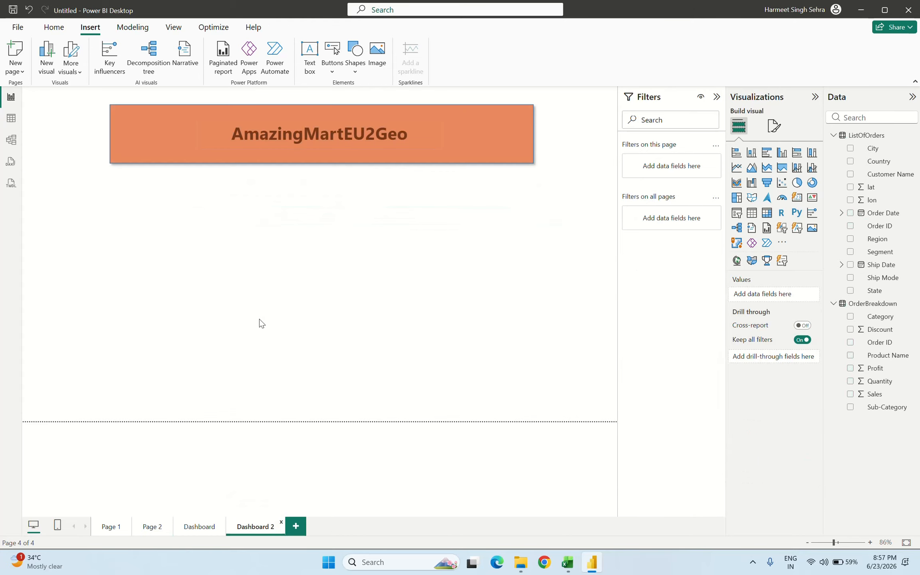
key("ctrl+v")
left_click_drag(418, 225, 361, 242)
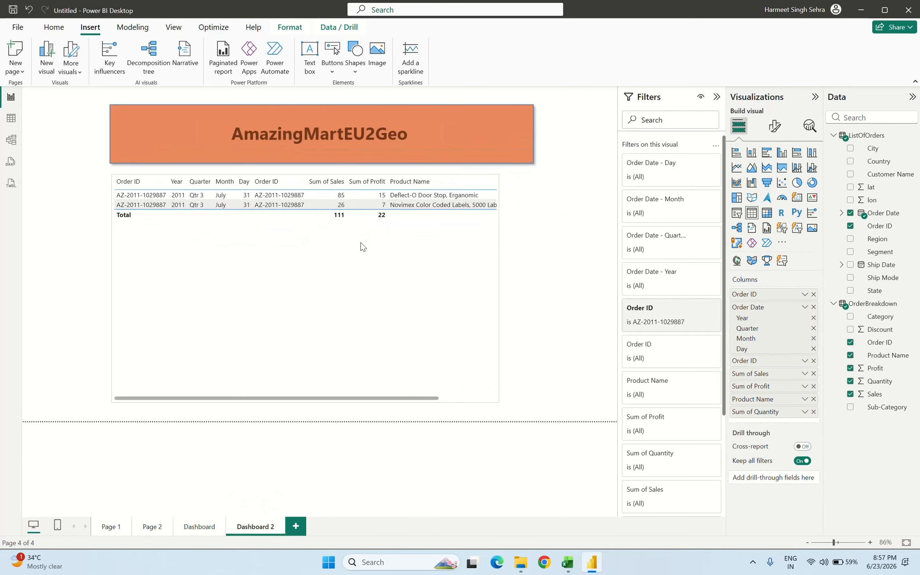
left_click_drag(500, 291, 532, 288)
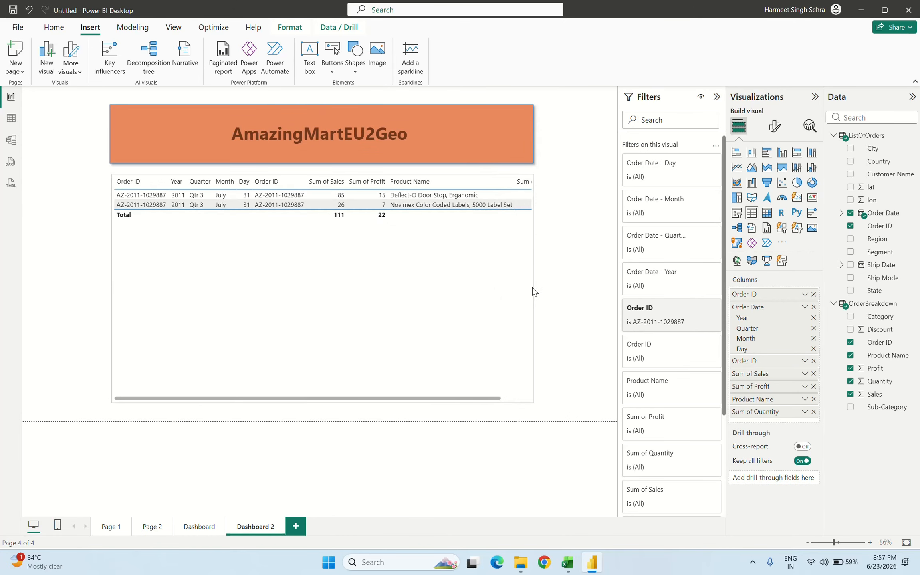
left_click(564, 287)
- Review the contents of Page 1, Page 2, Dashboard and Dashboard 2, comparing the source pages with the dashboards
left_click(211, 528)
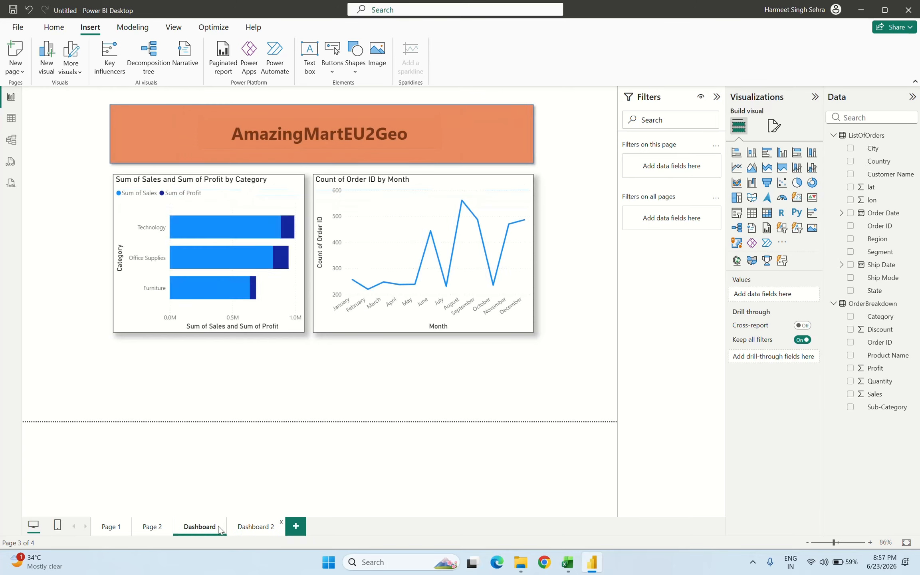
left_click(252, 530)
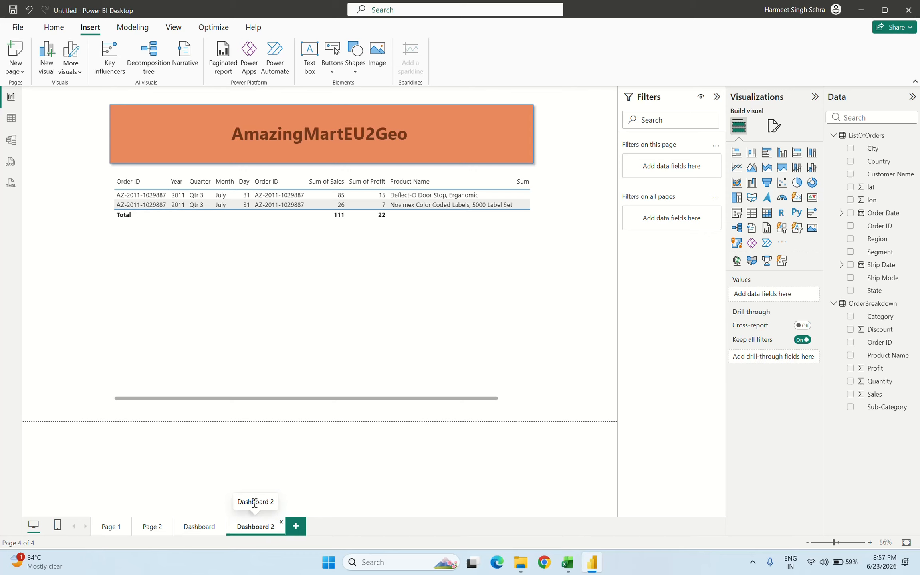
left_click(148, 533)
left_click(123, 532)
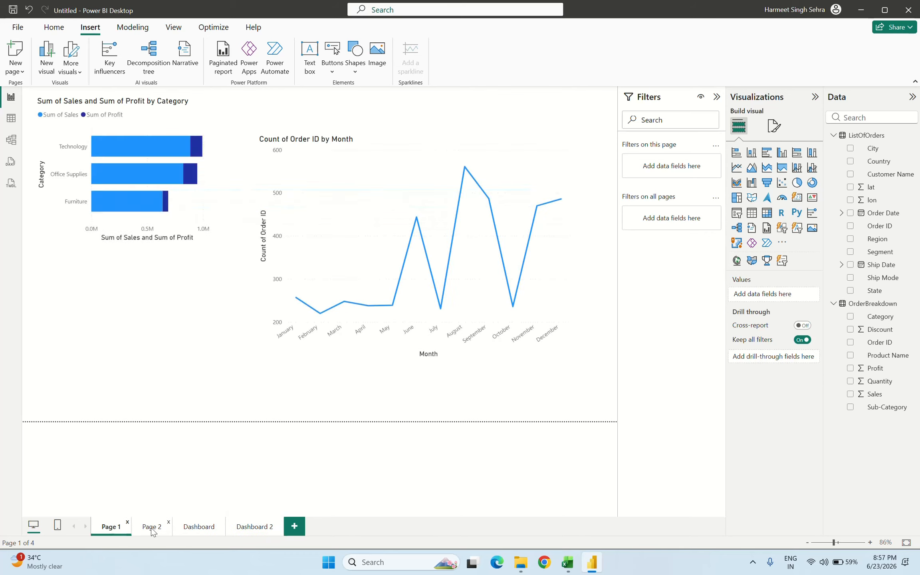
left_click(152, 532)
left_click(111, 528)
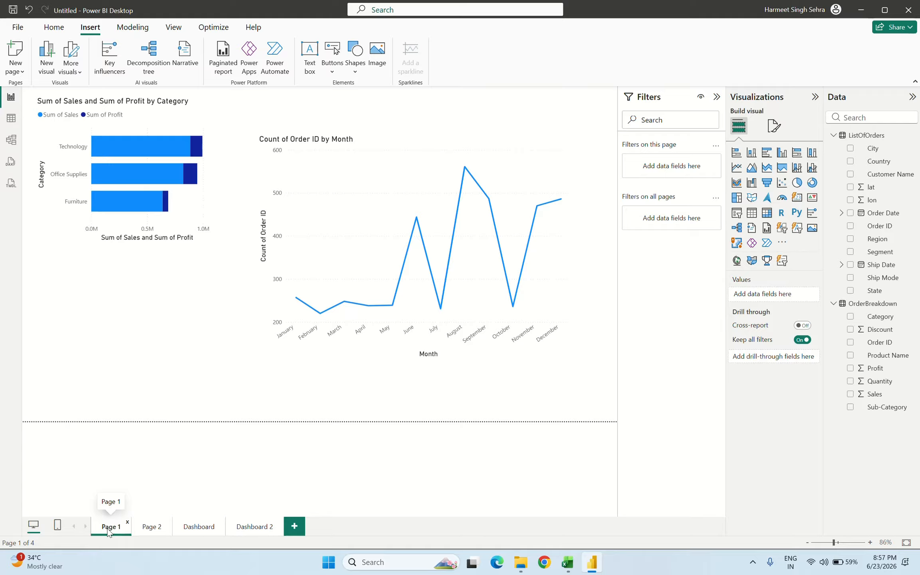
left_click(153, 533)
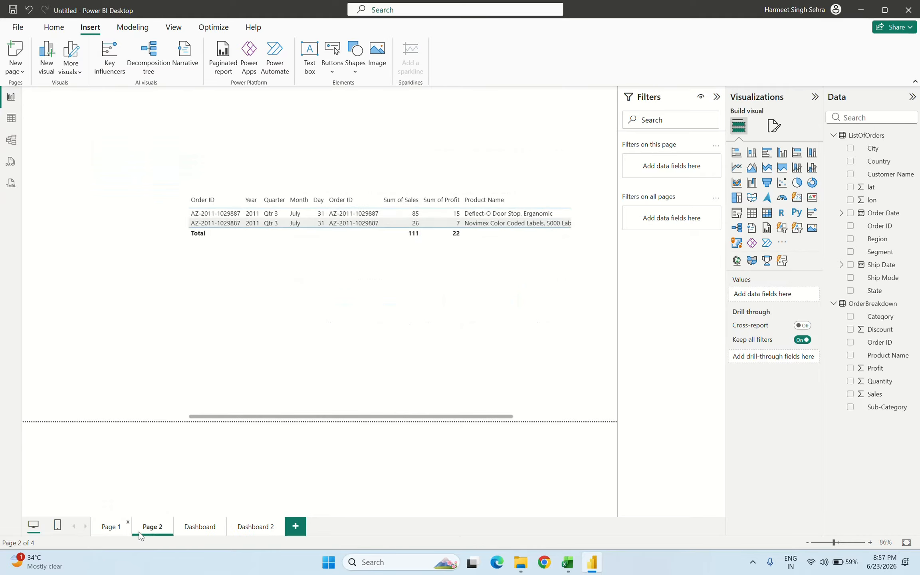
left_click(200, 528)
left_click(255, 531)
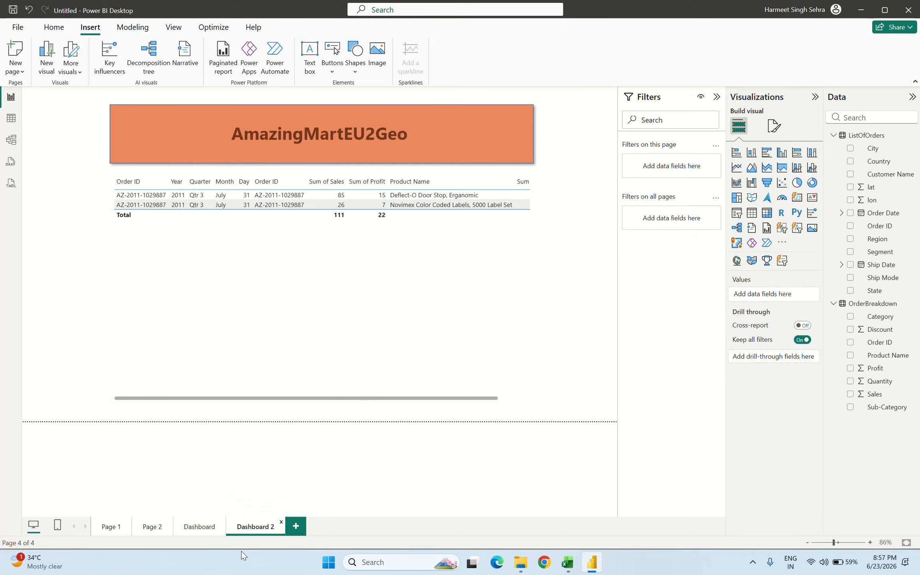
left_click(204, 531)
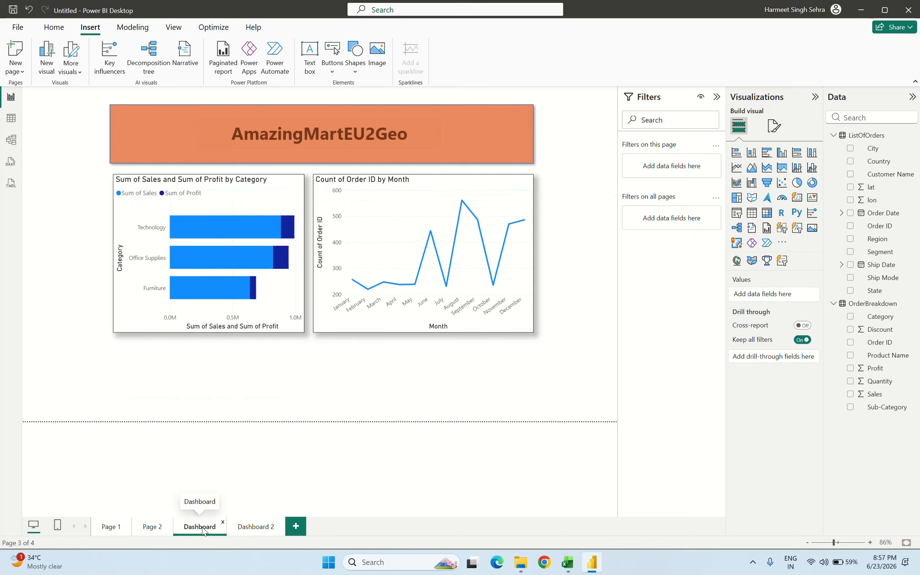
- Add a new report page named Index and place it between Page 2 and Dashboard
left_click(296, 527)
right_click(303, 527)
left_click(332, 481)
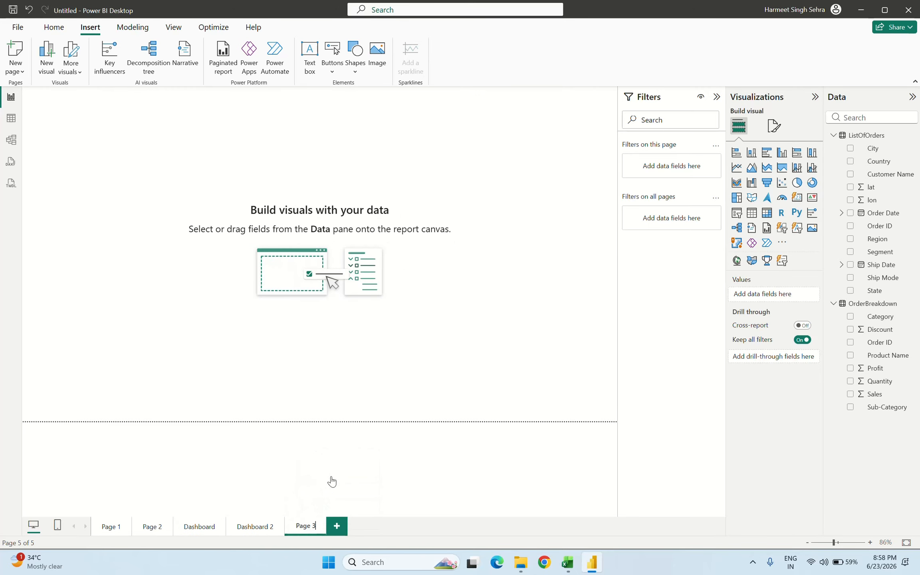
type("Index")
key("Return")
left_click_drag(305, 527, 187, 530)
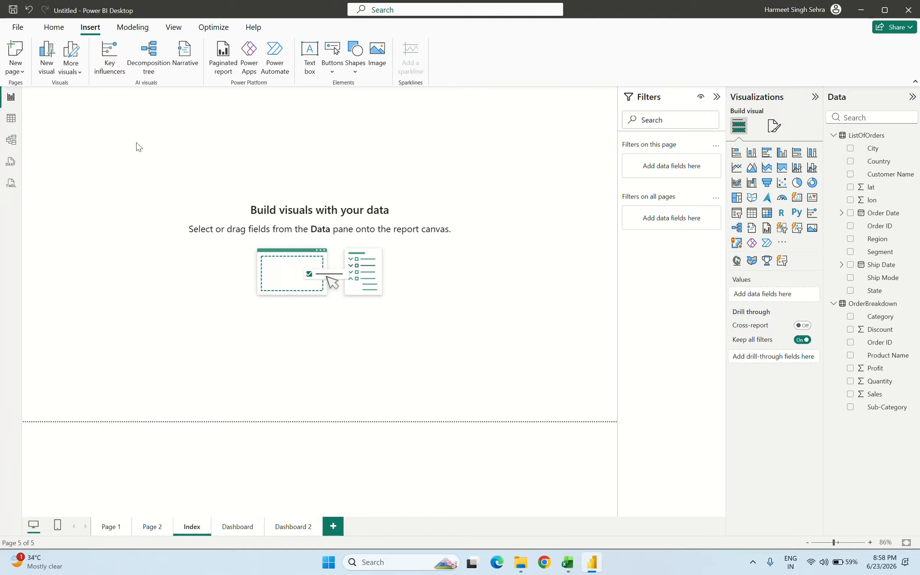
- Insert an oval shape on the Index page and set an identical second circle beside it, aligned at the same height
left_click(354, 75)
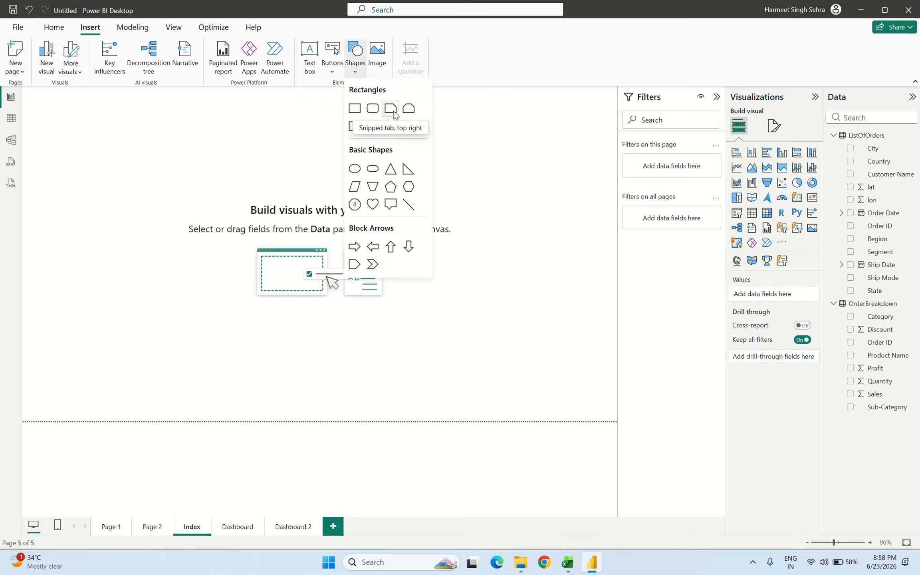
left_click(354, 168)
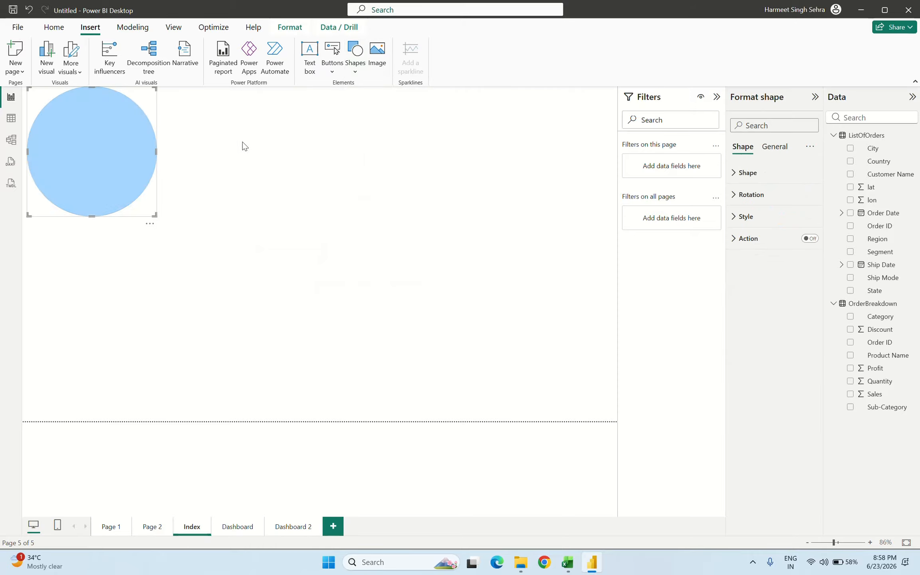
left_click_drag(124, 149, 231, 237)
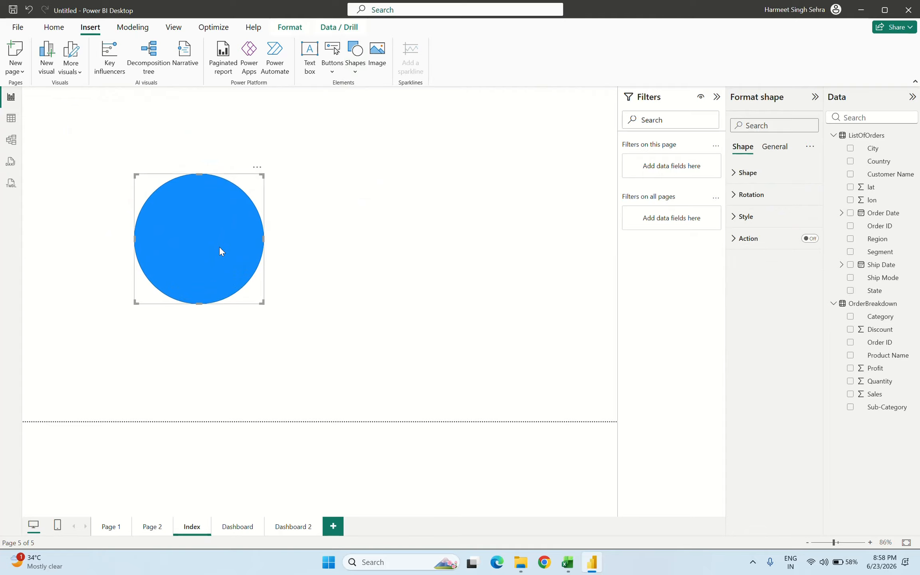
left_click_drag(220, 251, 404, 246)
key("alt")
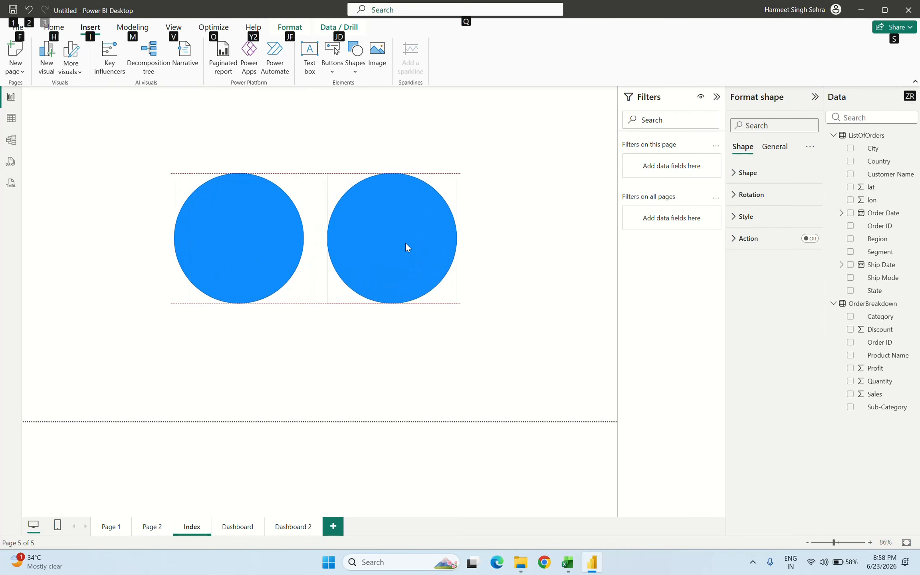
left_click(343, 323)
left_click(248, 229)
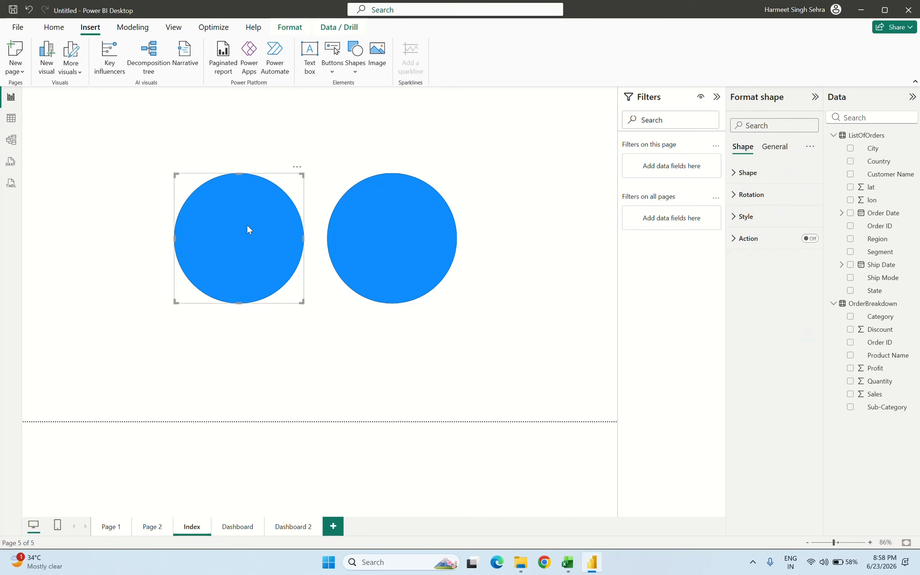
- Rename the Dashboard page as Dashboard 1 and return to the Index page
right_click(247, 528)
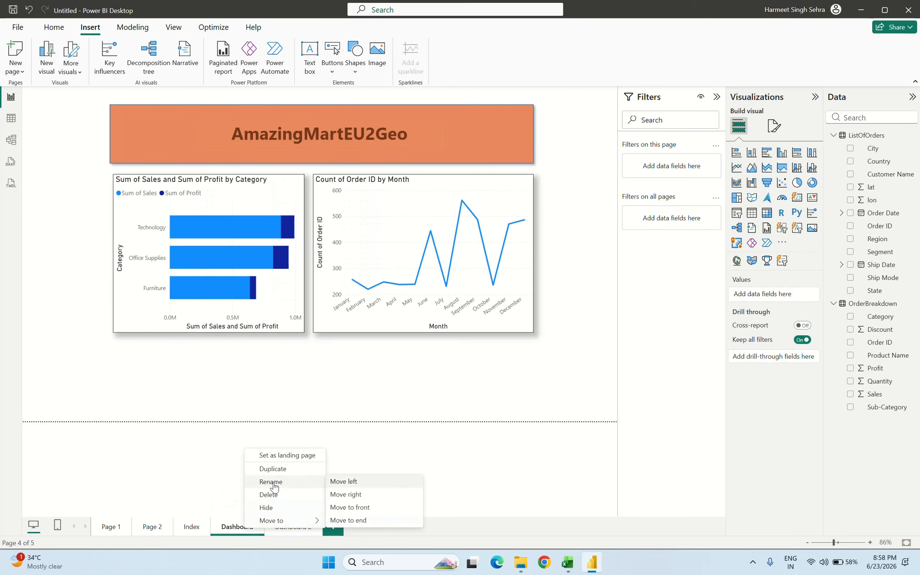
key("Escape")
type("1")
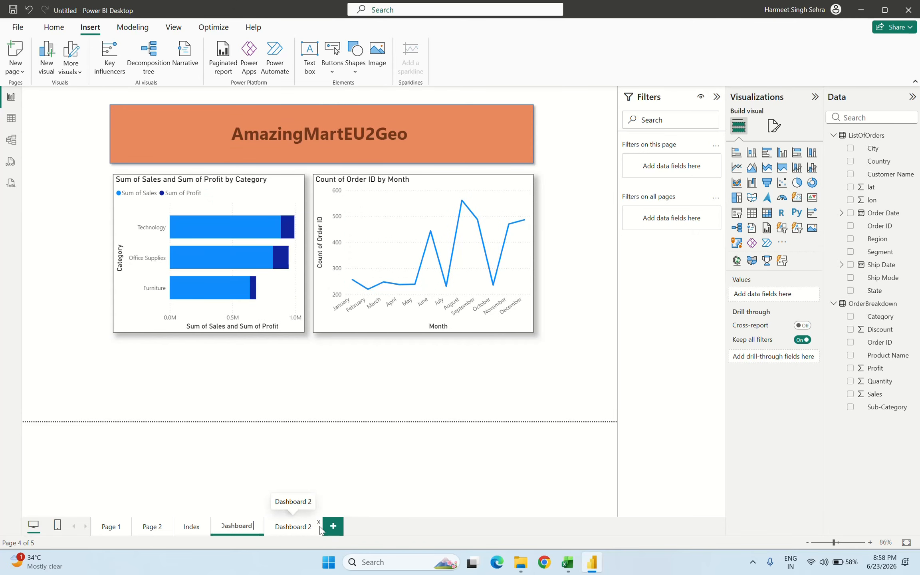
key("Return")
left_click(314, 527)
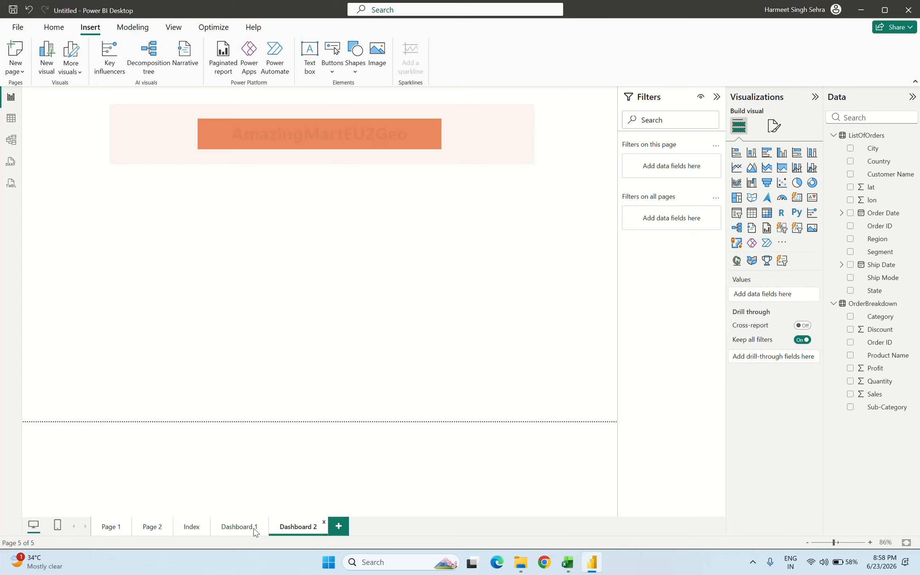
left_click(192, 527)
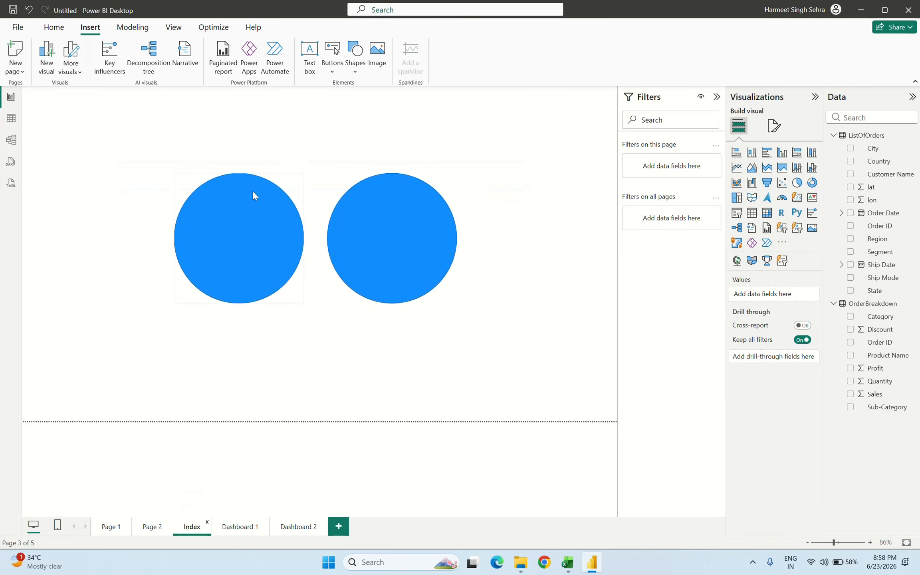
- Turn on the left circle's action and set it to Page navigation with Dashboard 1 as the destination
left_click(248, 213)
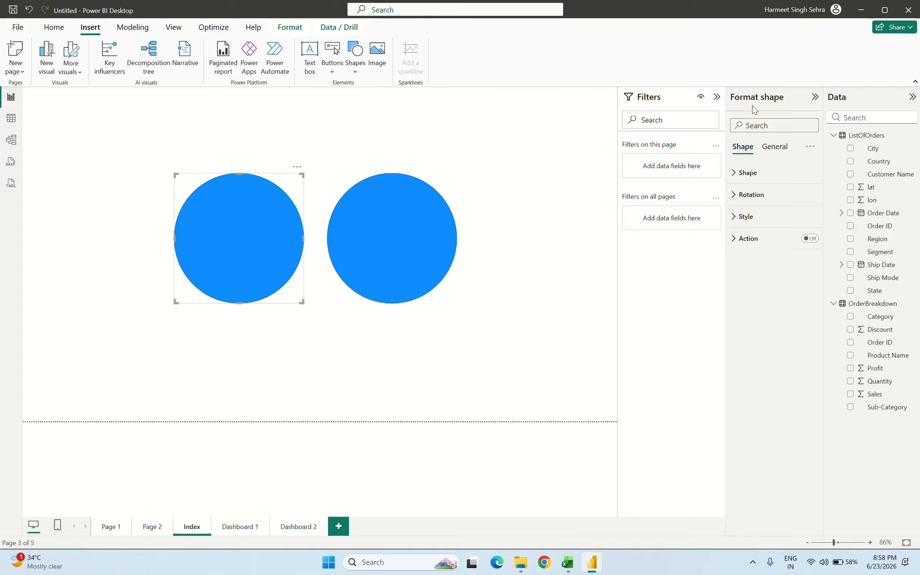
left_click(547, 153)
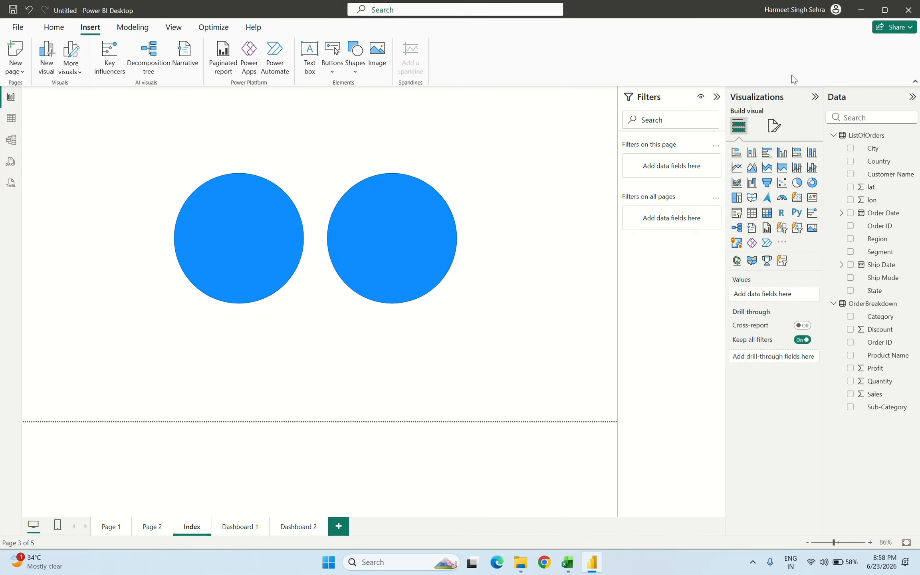
left_click(248, 216)
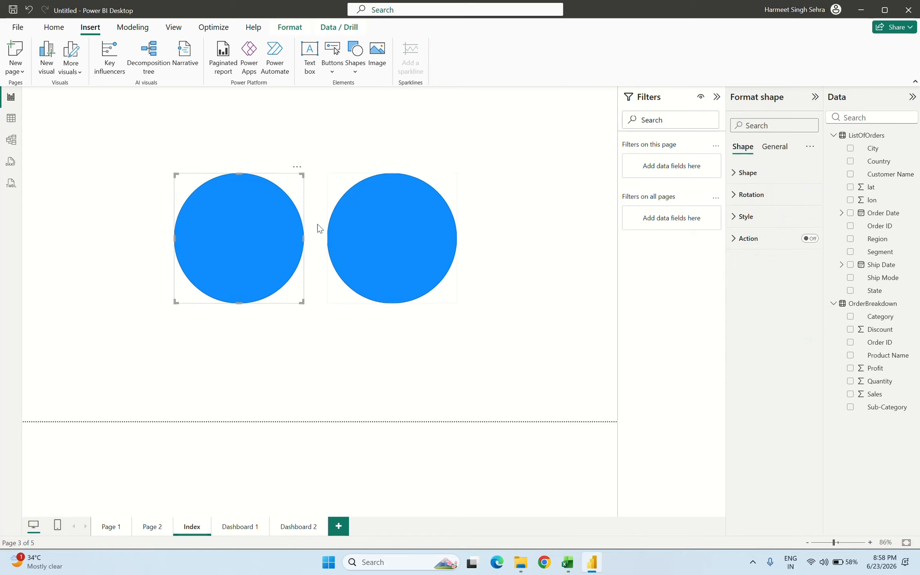
left_click(775, 147)
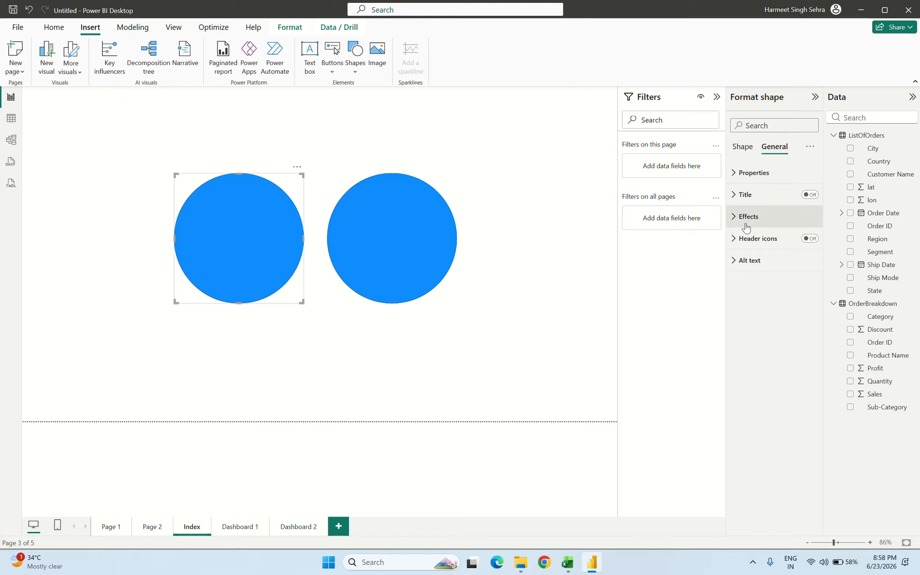
left_click(744, 151)
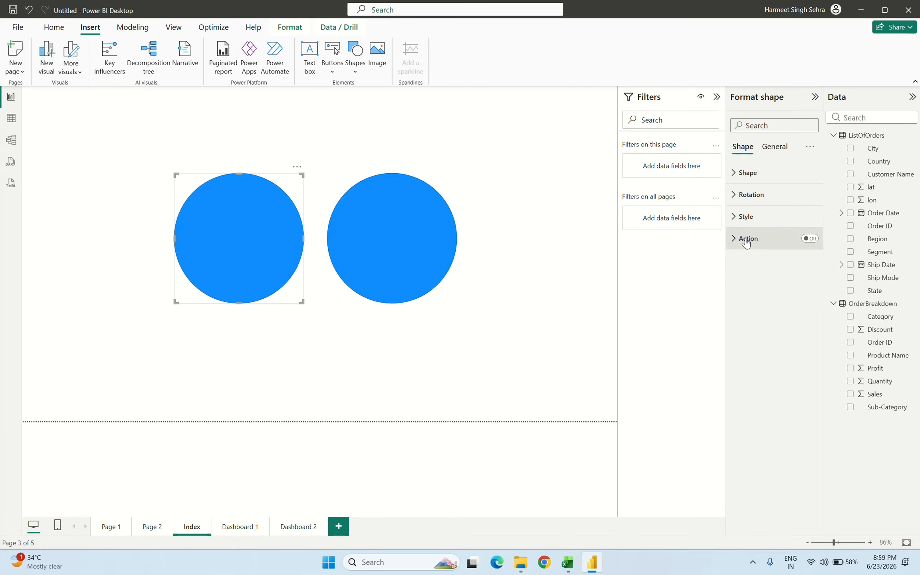
left_click(810, 238)
left_click(736, 240)
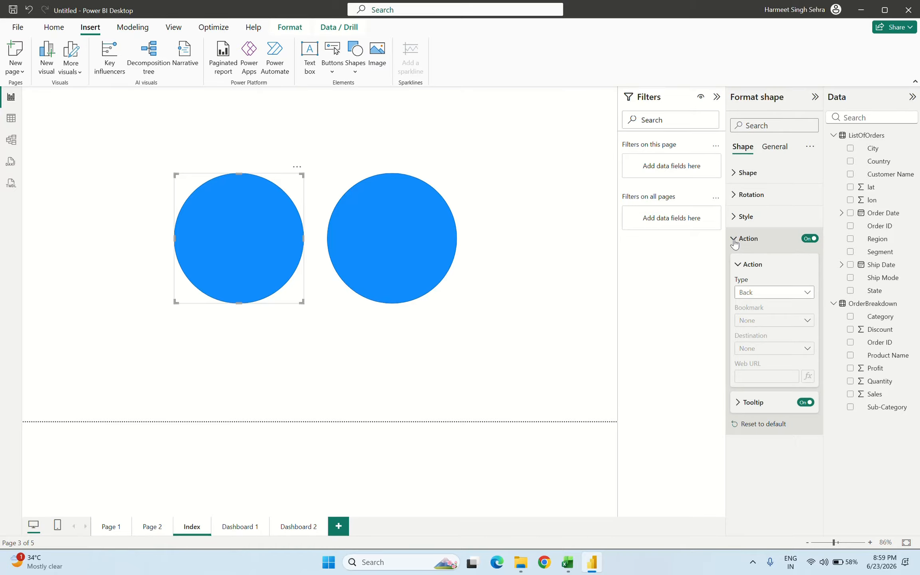
left_click(760, 294)
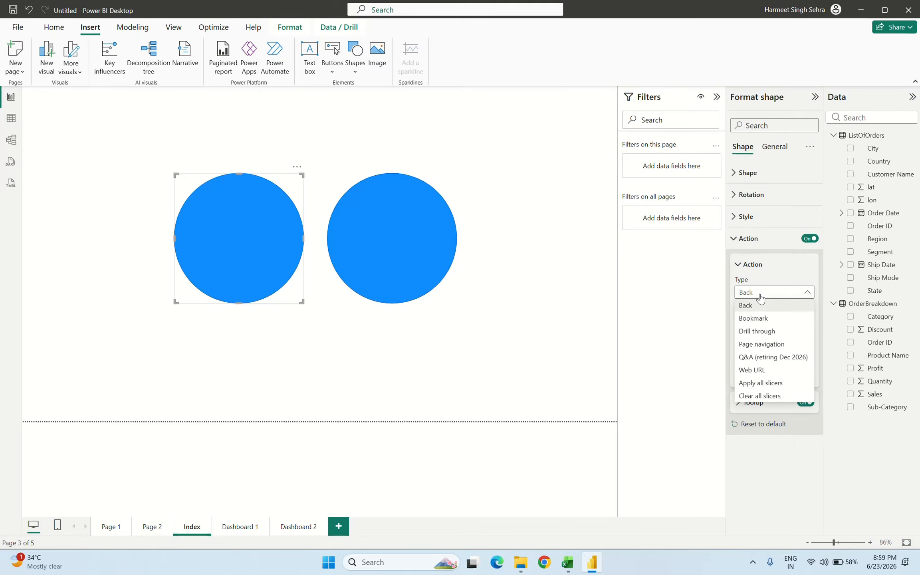
left_click(754, 344)
left_click(764, 349)
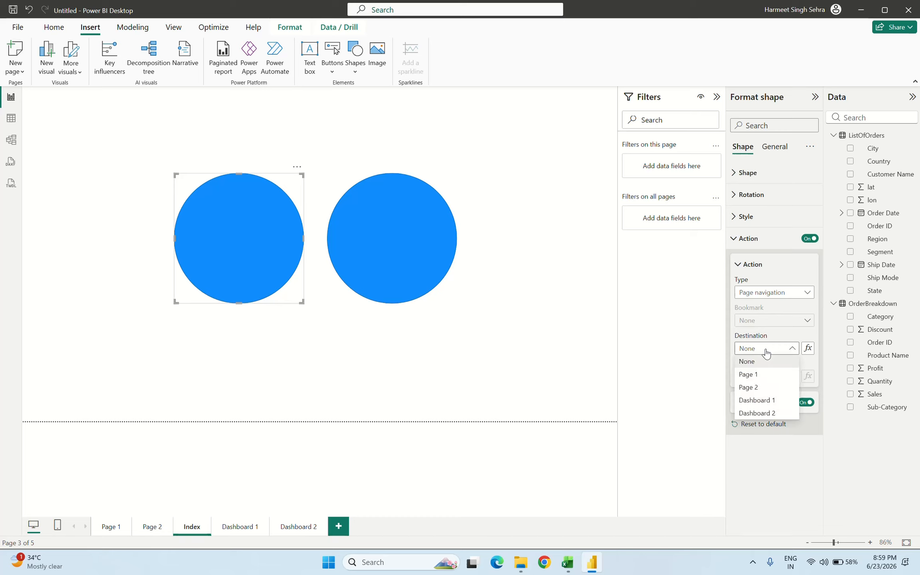
left_click(759, 400)
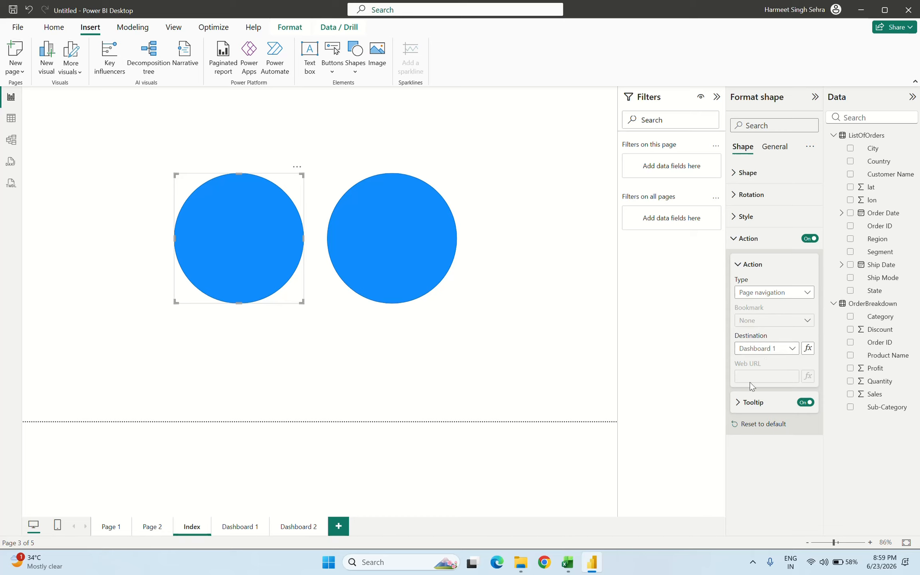
- Select the right circle on the Index page for its action settings
left_click(402, 231)
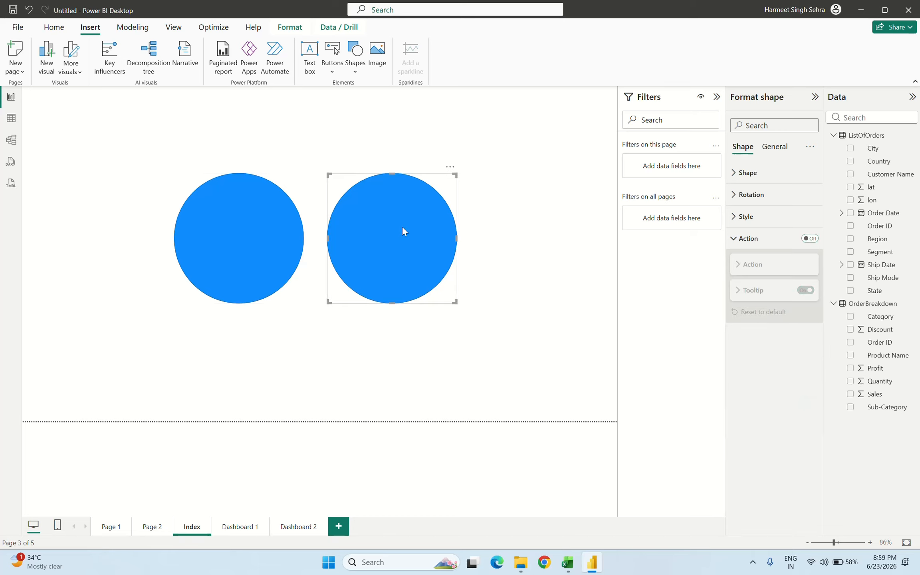